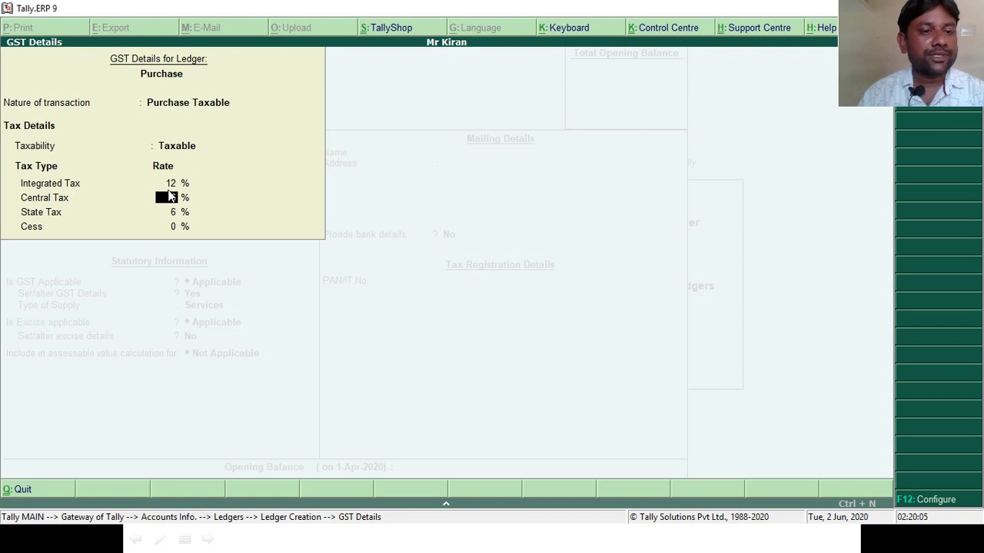
Step: Accept the 12% integrated tax GST details with the remaining defaults and save the Purchase ledger
key("Return")
key("Return")
key("Return")
key("Return")
key("Return")
key("Return")
key("Return")
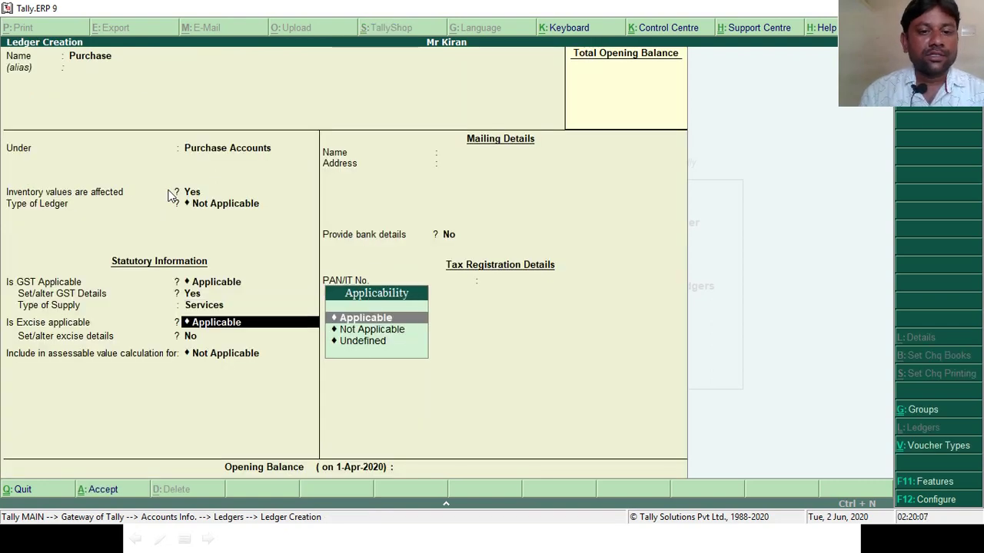
key("Return")
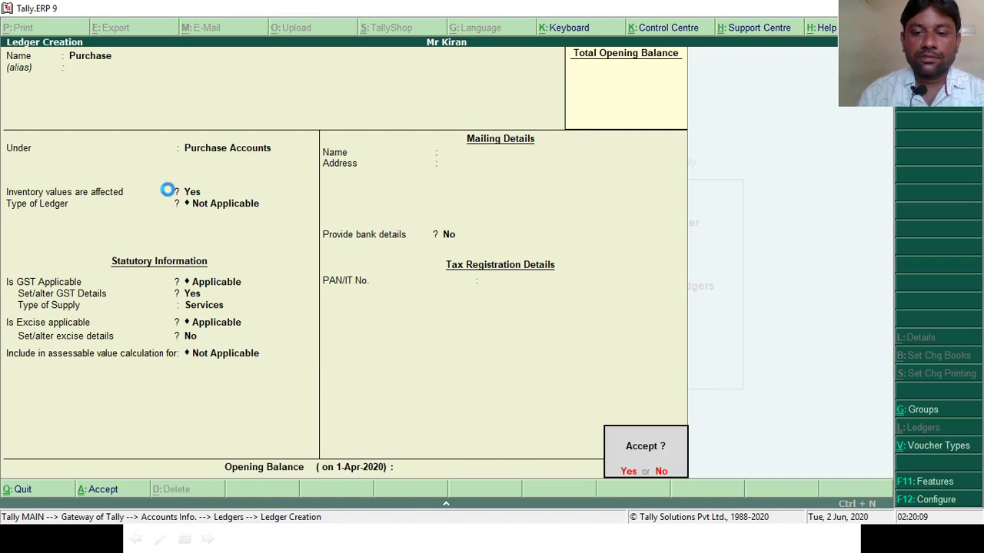
key("Return")
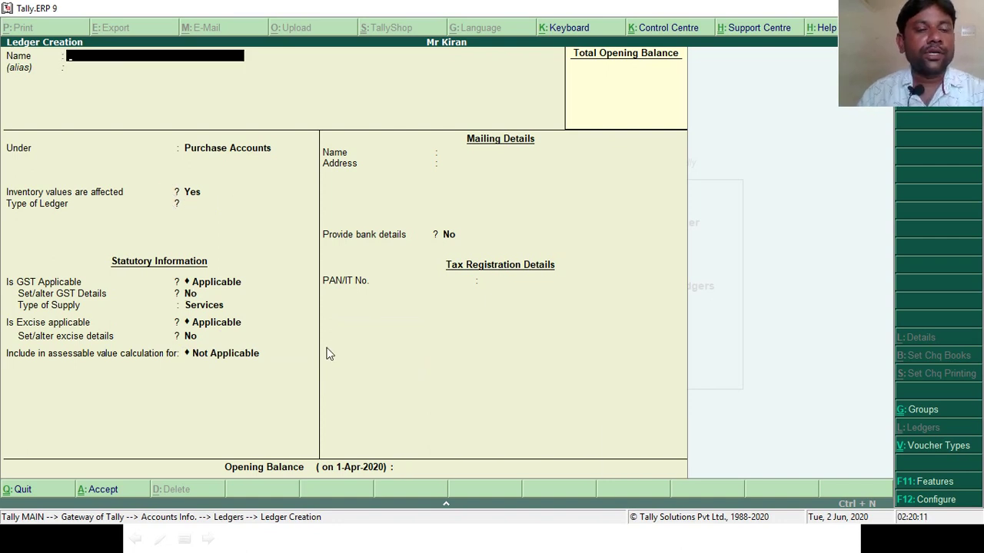
Step: Switch to PowerPoint, present the slide listing the purchases from Ravi & Son's, and return to Tally.ERP 9
key("alt+Tab")
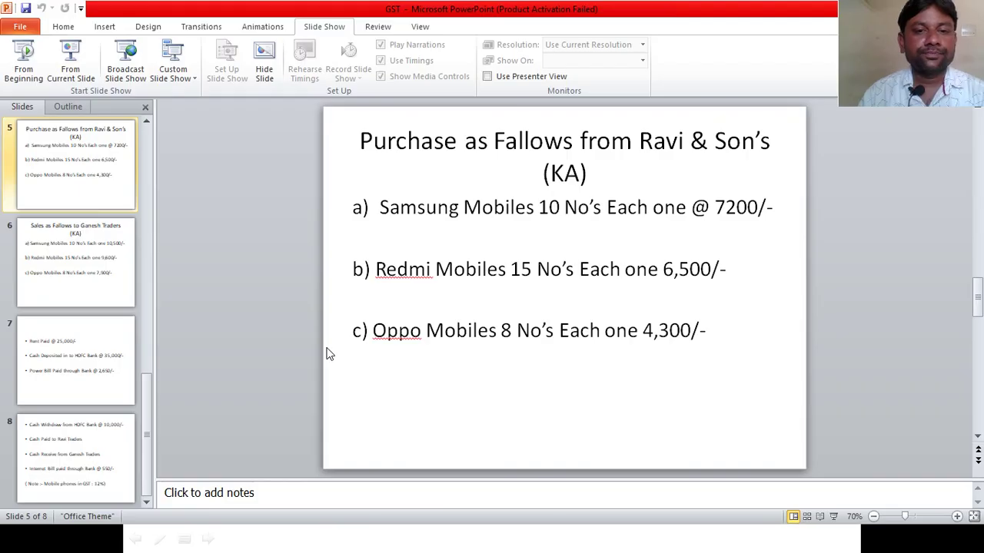
left_click(29, 69)
left_click(280, 165)
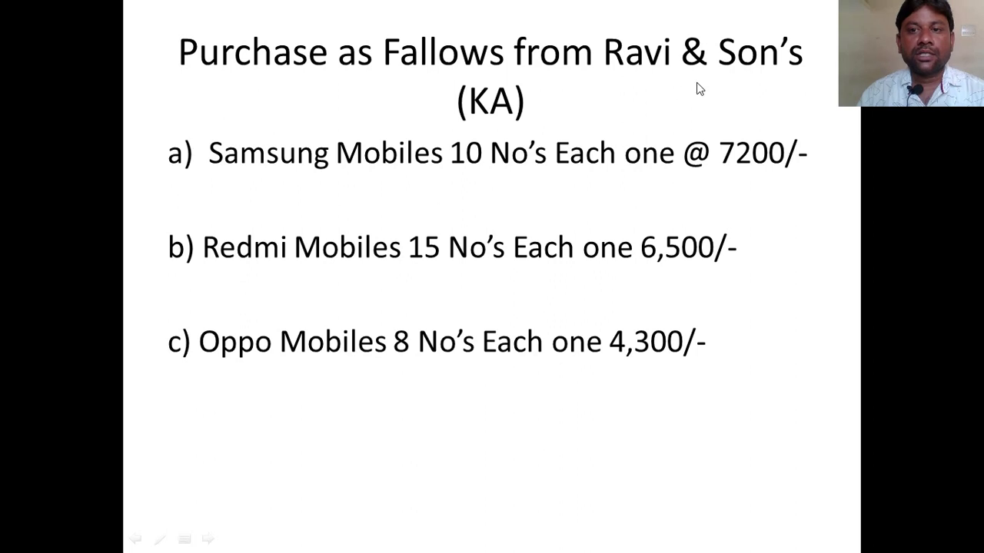
key("alt+Tab")
key("Tab")
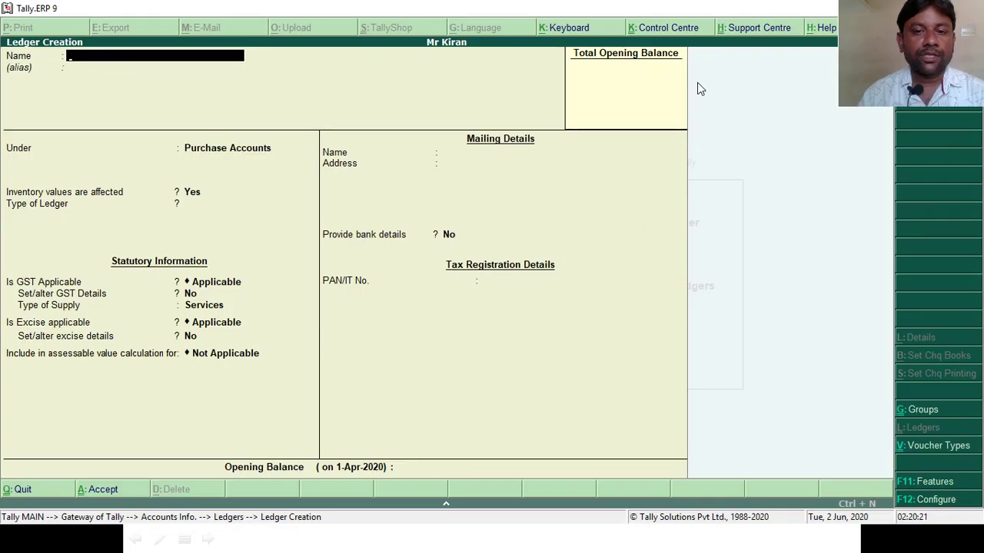
Step: Name the new ledger Ravi & Son's and place it under Sundry Creditors
type("Ravi")
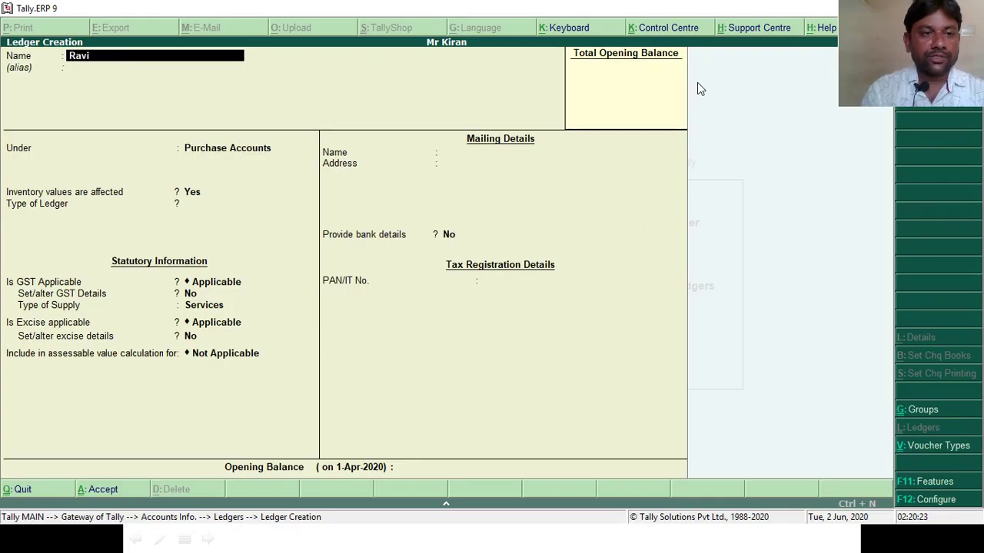
type(" &")
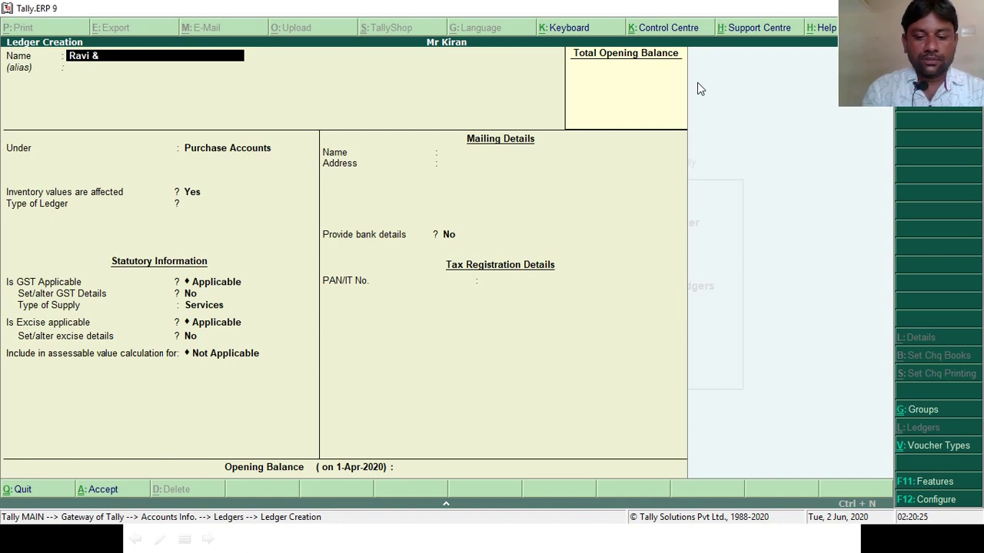
type(" Son's")
key("Return")
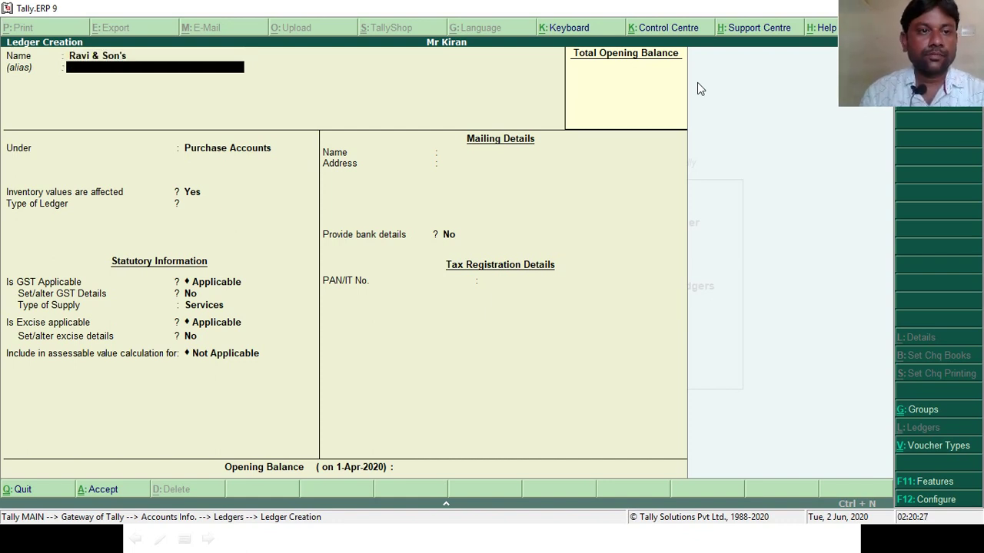
key("Return")
type("Su")
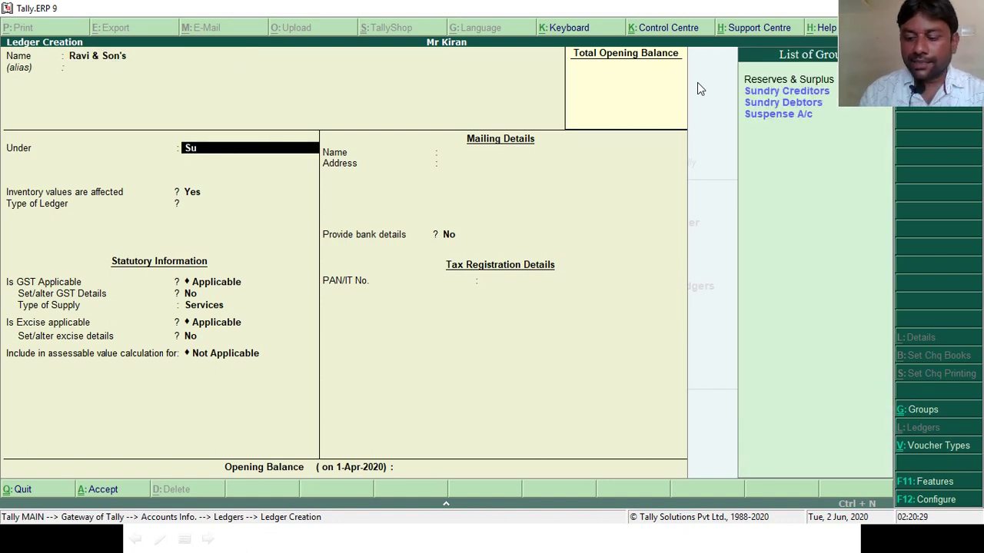
key("Return")
Step: Keep Karnataka as the state and Regular as the registration type, and save the Ravi & Son's ledger
key("Return")
key("Return")
key("Return")
key("Return")
key("Return")
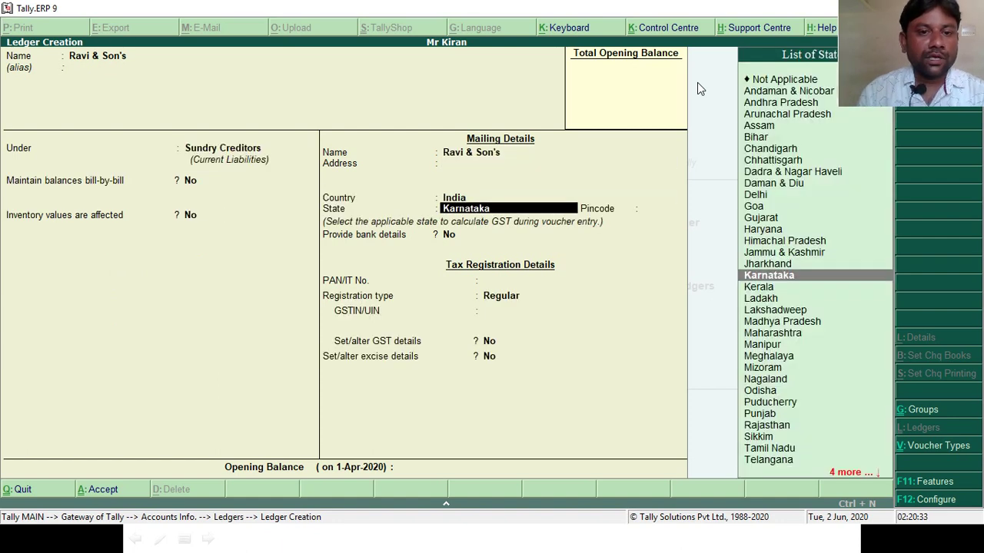
key("Return")
key("Return")
key("Return")
key("Return")
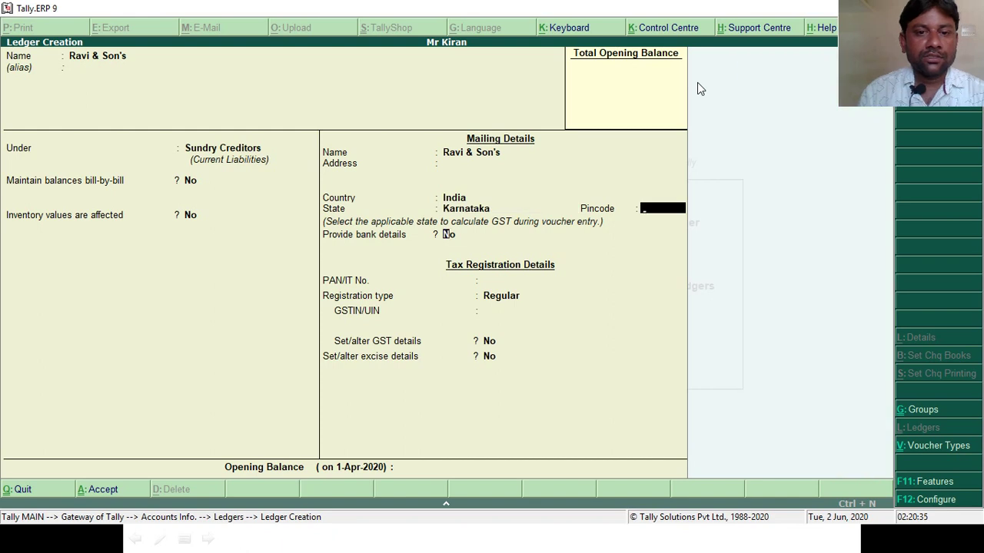
key("Return")
key("Return")
key("Return")
key("Return")
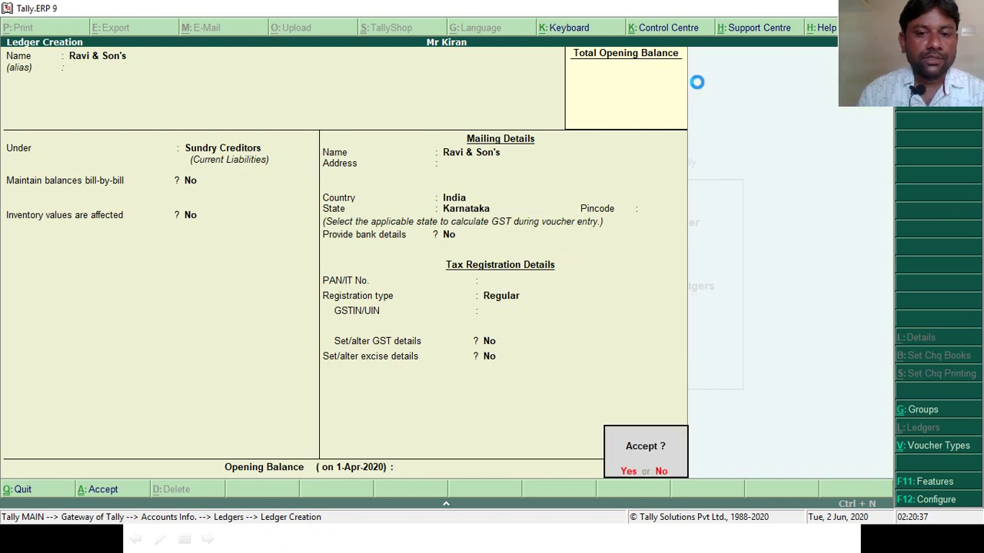
key("Return")
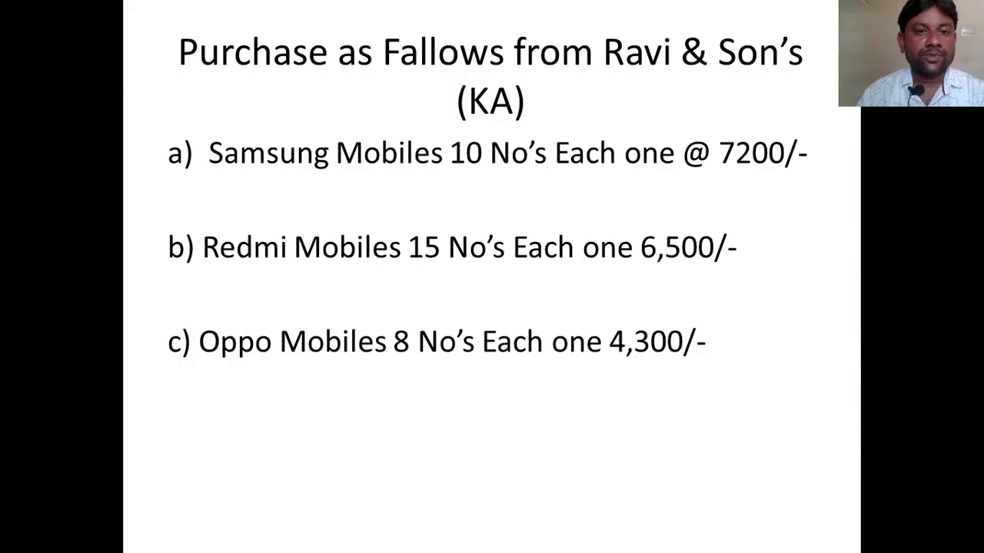
Step: Advance the presentation to the slide on sales to Ganesh Traders and return to Tally.ERP 9
left_click(433, 95)
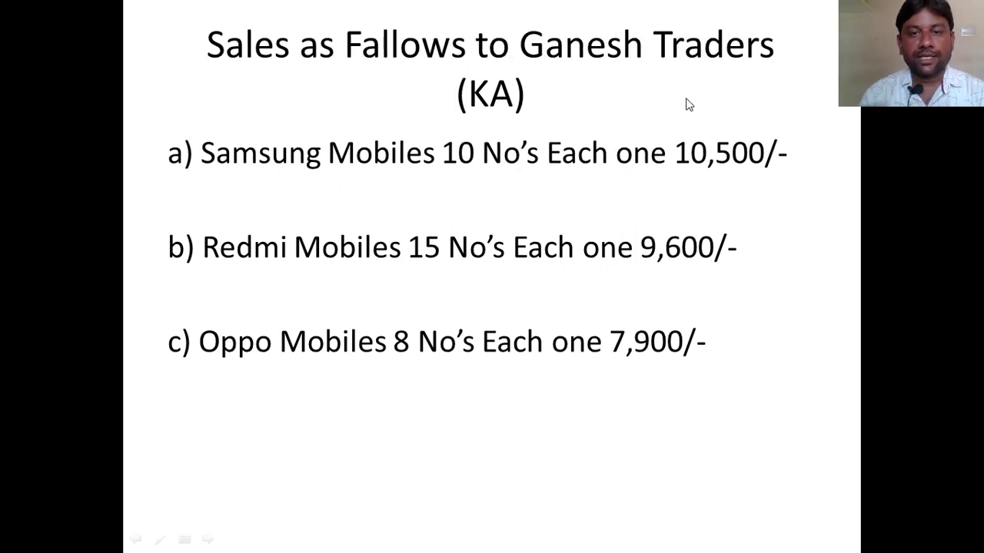
key("alt+Tab")
key("alt+Tab")
key("Escape")
Step: Name the new ledger Sales and place it under Sales Accounts
type("Sas")
key("BackSpace")
key("BackSpace")
key("BackSpace")
type("Sa")
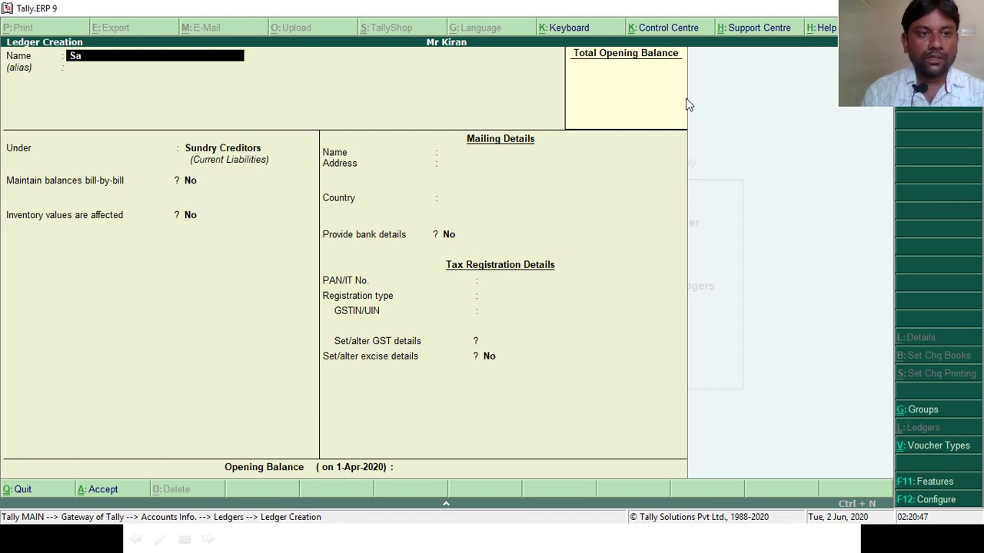
type("les")
key("Return")
key("Return")
type("Sa")
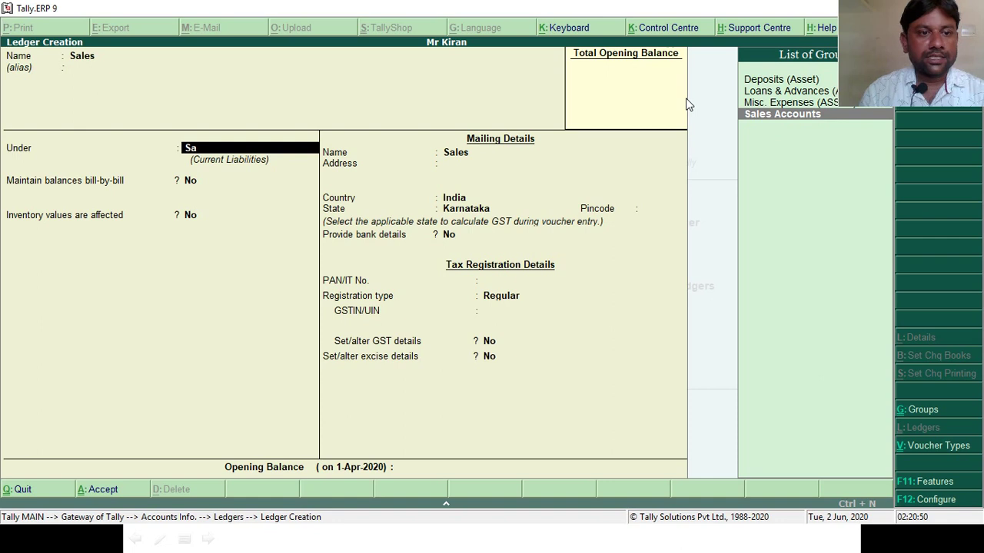
key("Return")
Step: Enable GST details for the Sales ledger, with Sales Taxable as the nature of transaction and 12% integrated tax
key("Return")
key("Return")
key("y")
key("Return")
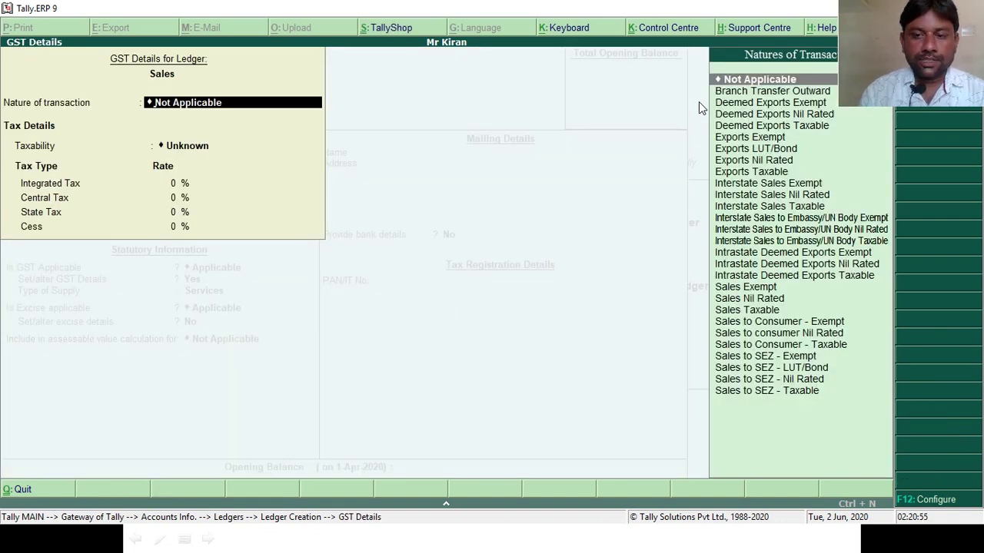
type("Sa")
key("Down")
key("Down")
key("Down")
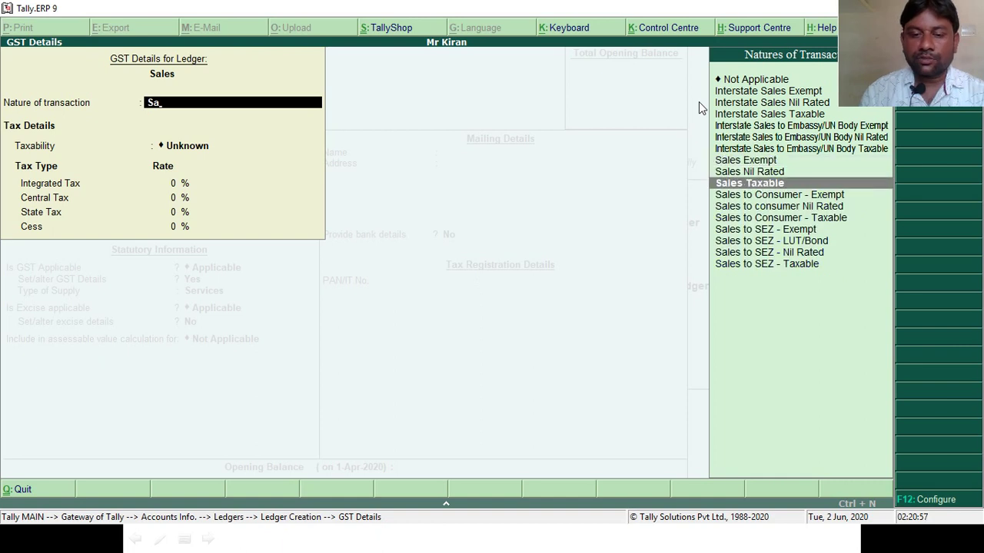
key("Return")
type("12")
key("Return")
Step: Accept the remaining GST and excise defaults and save the Sales ledger without an opening balance
key("Return")
key("Return")
key("Return")
key("Return")
key("Return")
key("Return")
key("Return")
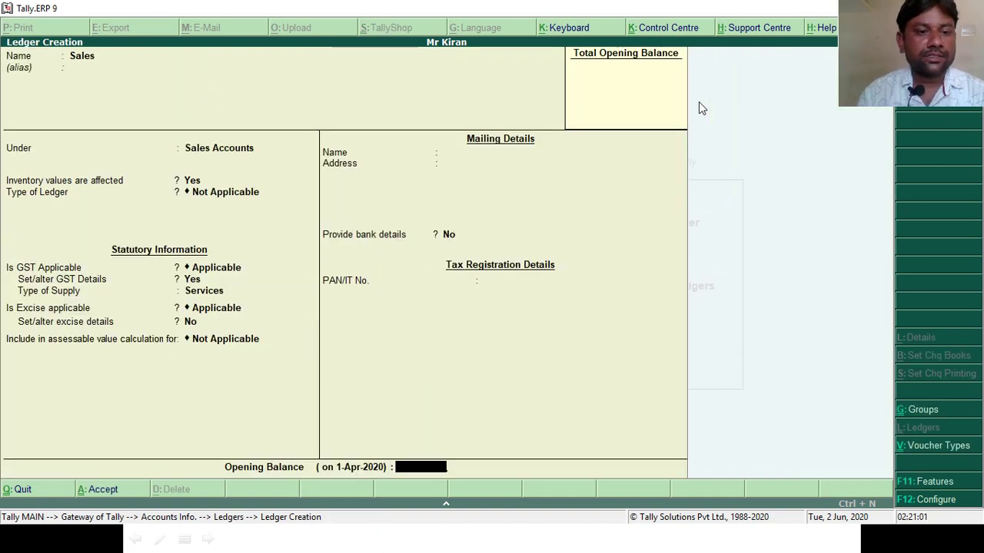
key("Return")
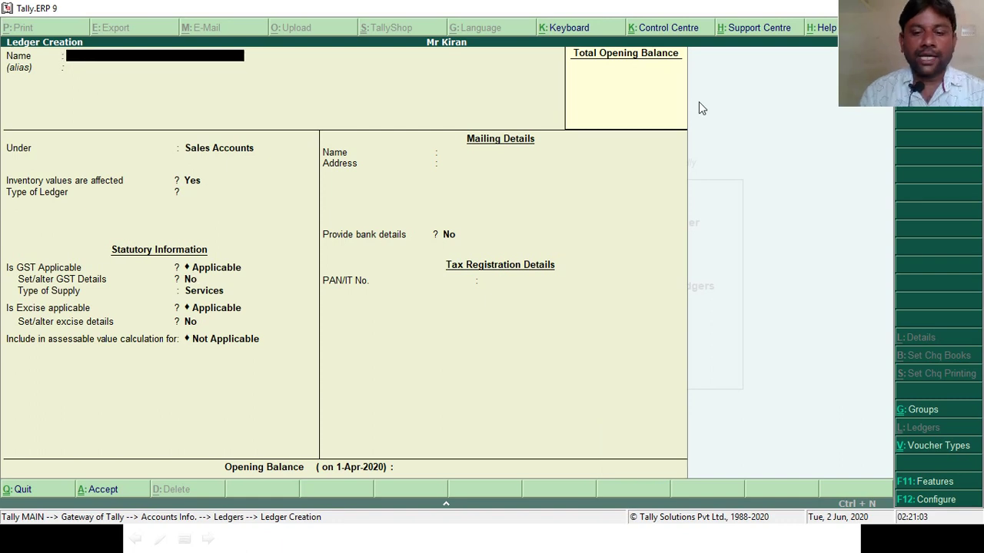
Step: Name the new ledger Ganesh Traders and place it under Sundry Debtors
key("alt+Tab")
key("alt+Tab")
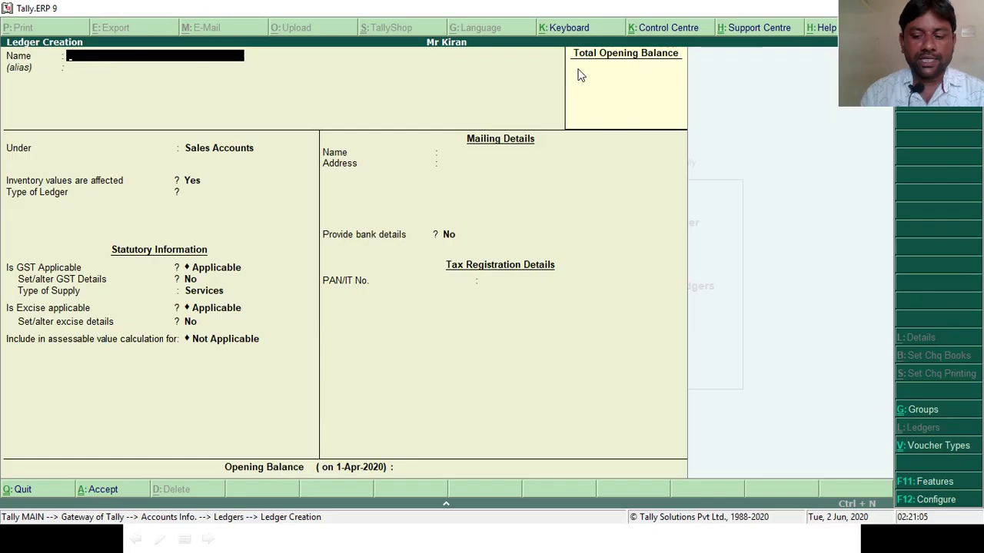
type("Ganesh")
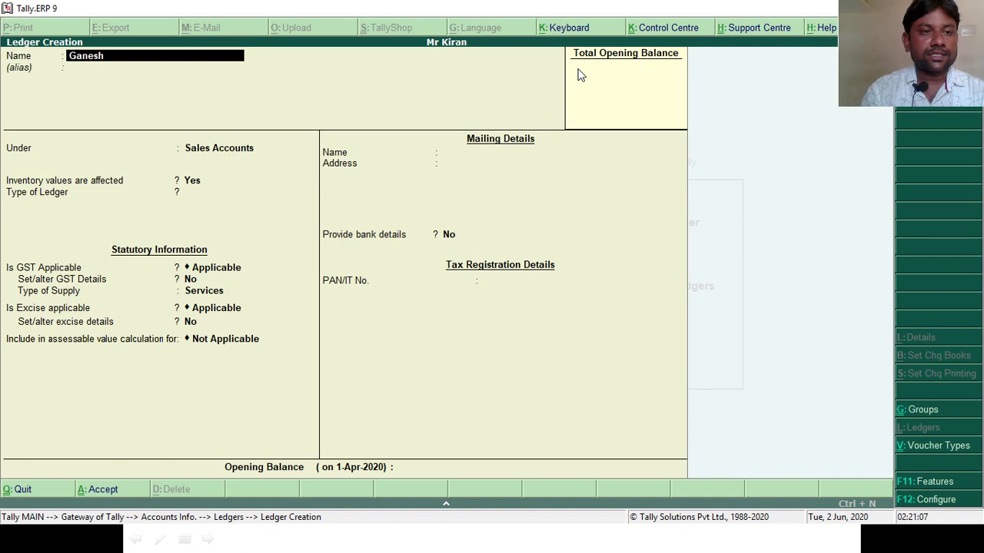
type(" Traders")
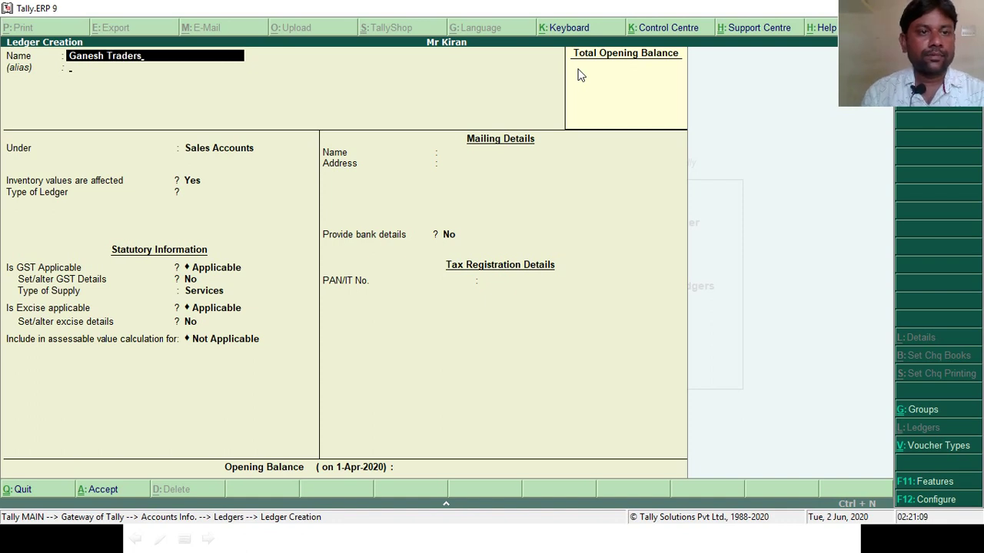
key("Return")
type("Su")
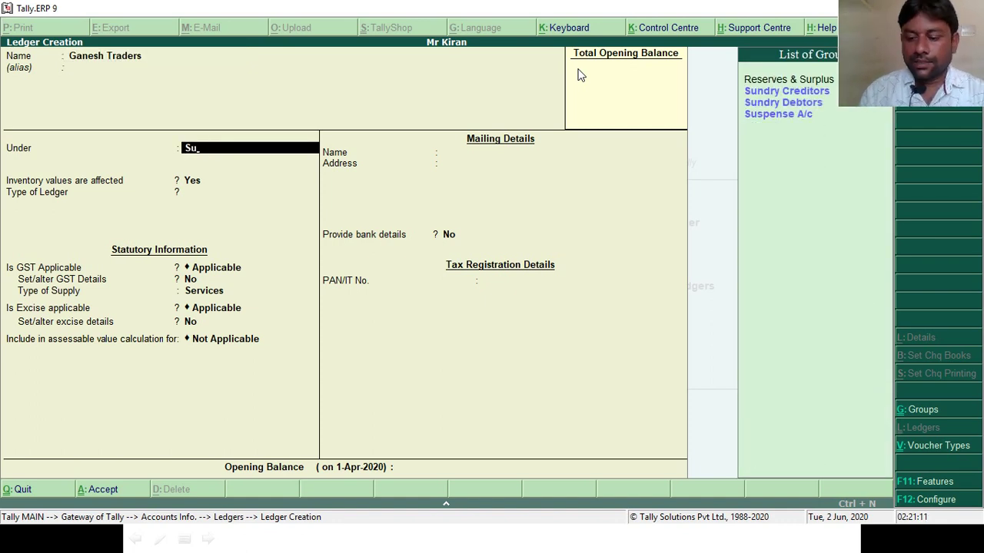
key("Down")
key("Return")
Step: Keep Karnataka as the state and Regular as the registration type, and save the Ganesh Traders ledger
key("Return")
key("Return")
key("Return")
key("Return")
key("Return")
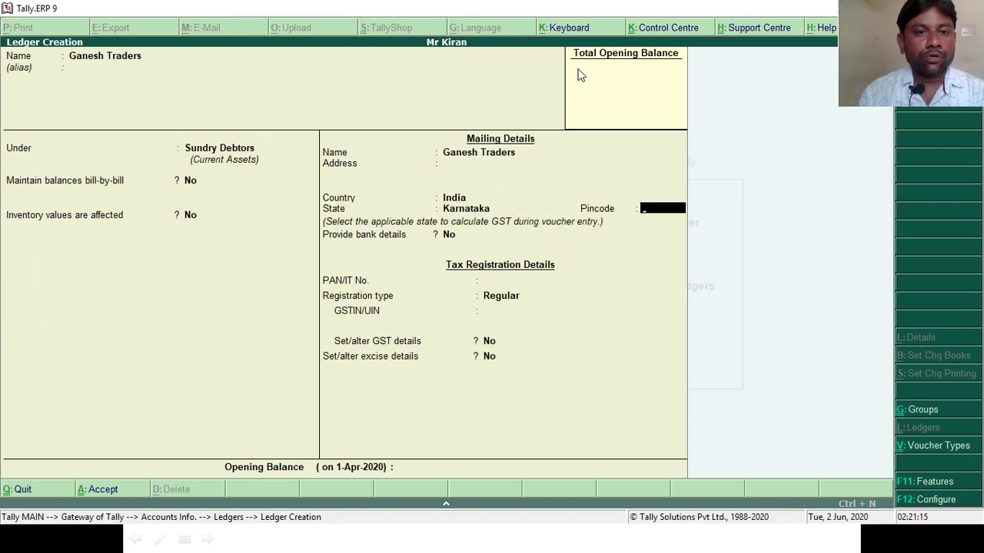
key("Return")
key("Return")
key("Return")
key("Return")
key("Return")
key("Return")
key("Return")
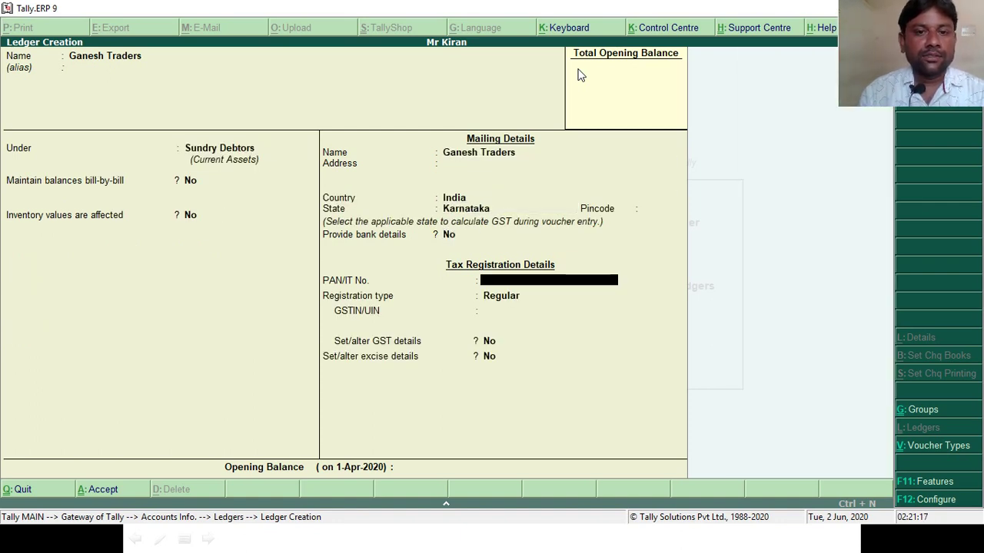
key("Return")
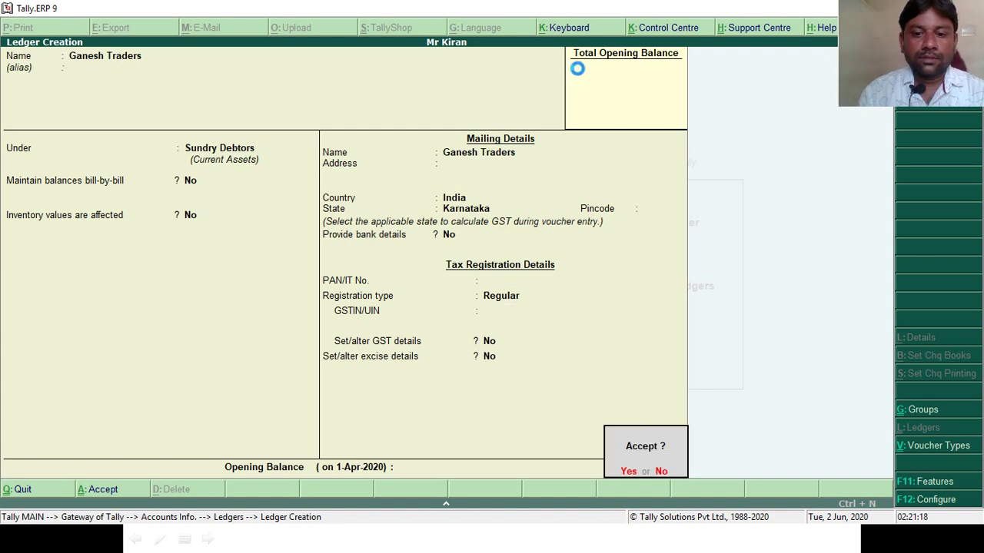
key("Return")
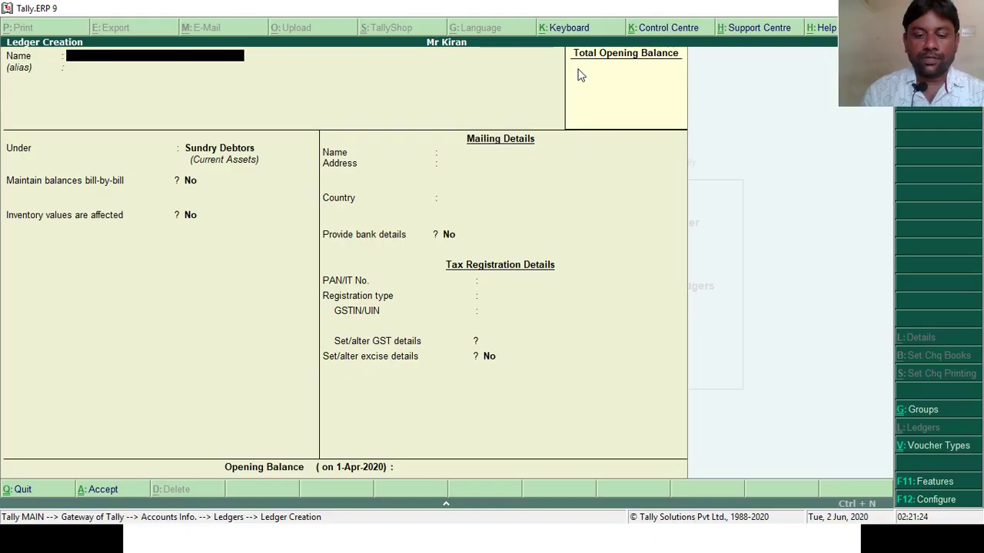
Step: Name the new ledger Rent Paid and place it under Indirect Expenses
type("Rent Paid")
key("Return")
key("Return")
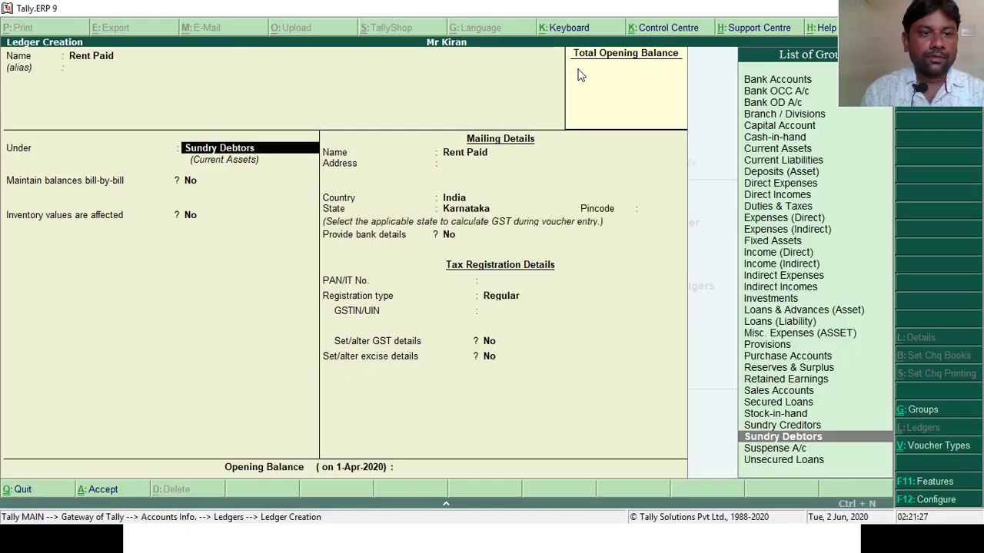
type("Ind")
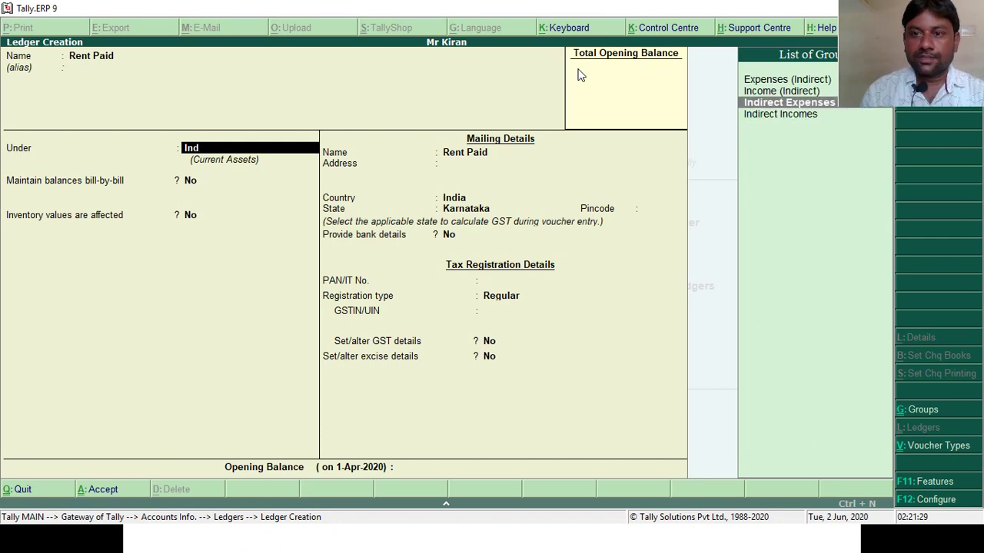
key("Return")
Step: Set the ledger type to Not Applicable, keep the default statutory settings, and save the Rent Paid ledger
key("Return")
key("Return")
key("Return")
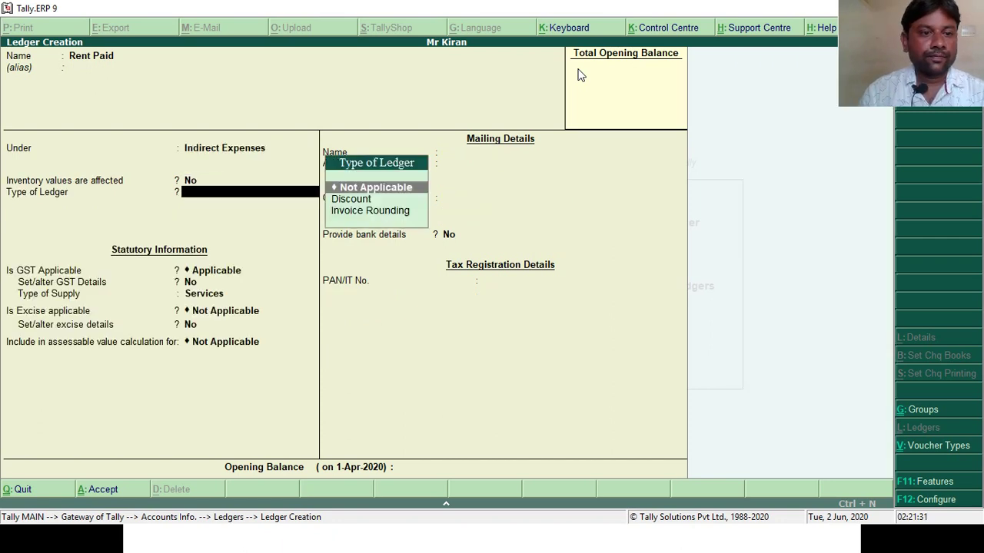
key("Return")
key("Return")
key("Return")
key("Return")
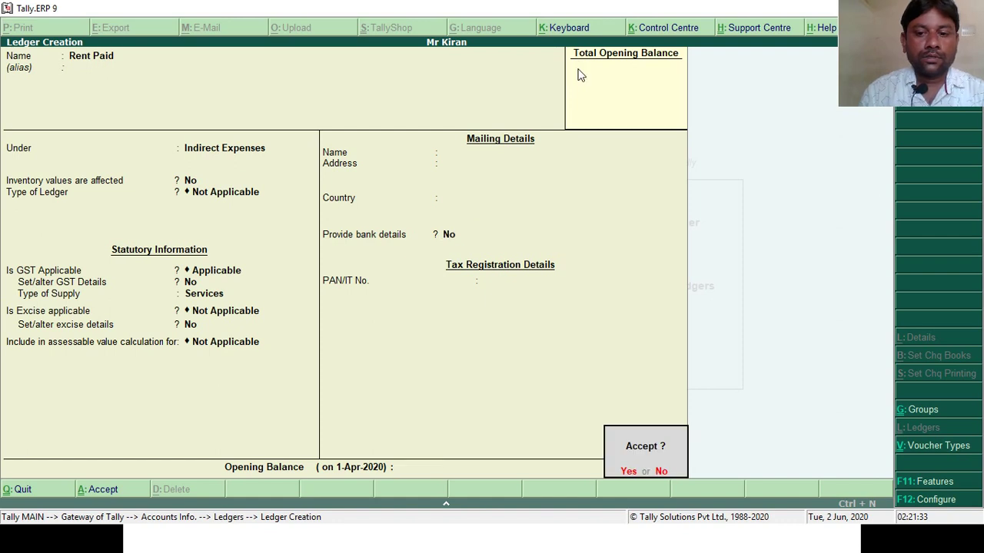
key("Return")
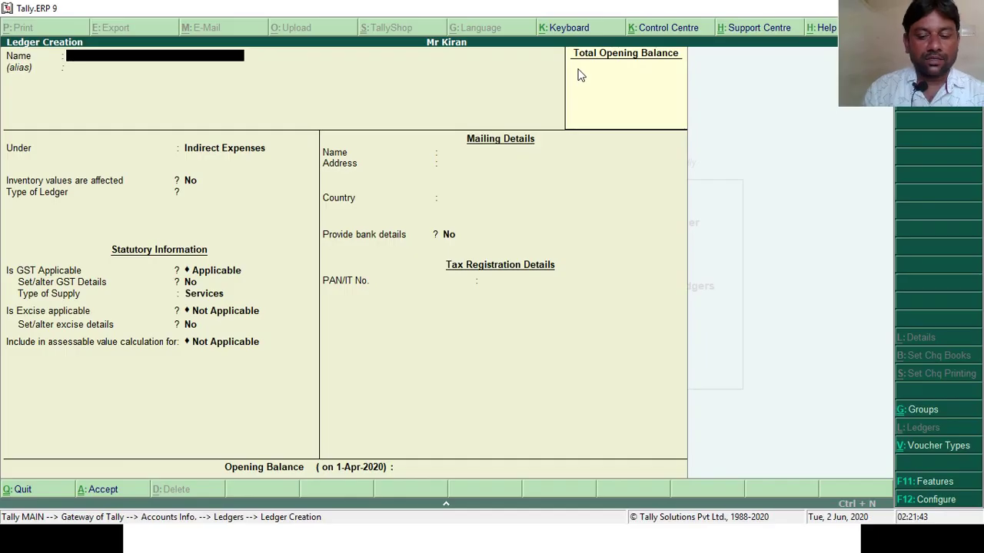
Step: Name the new ledger HDFC Bank and place it under Bank Accounts
type("HD")
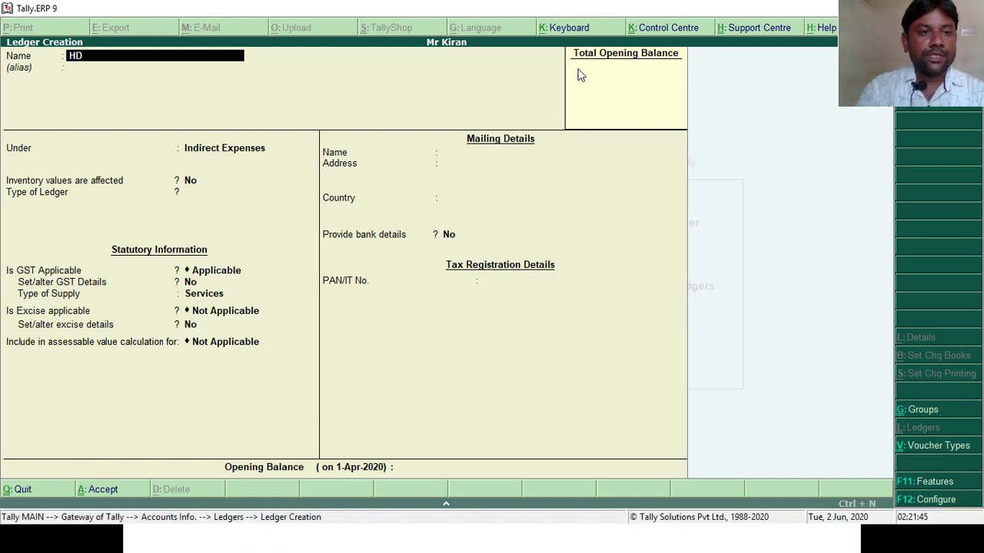
type("FC Bank")
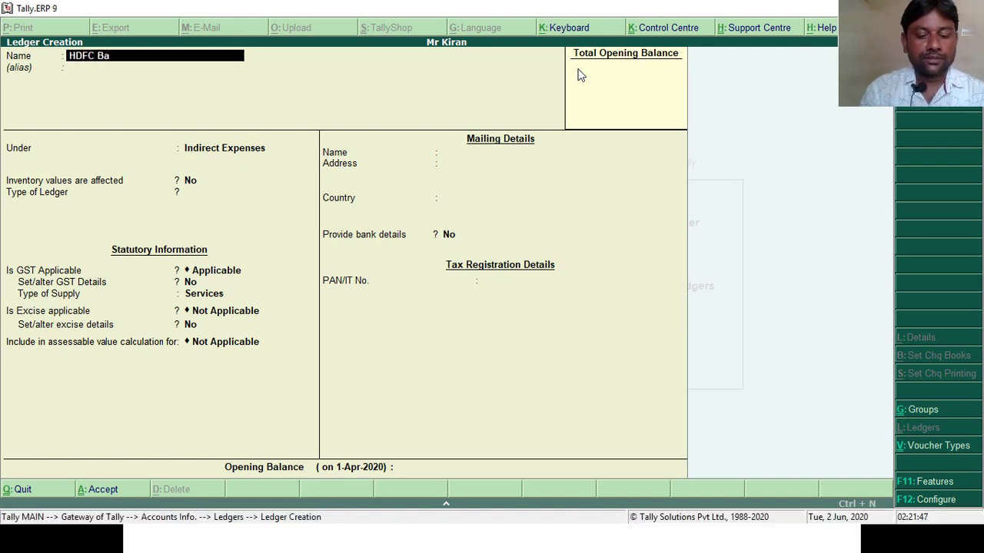
key("Return")
key("Return")
type("Ba")
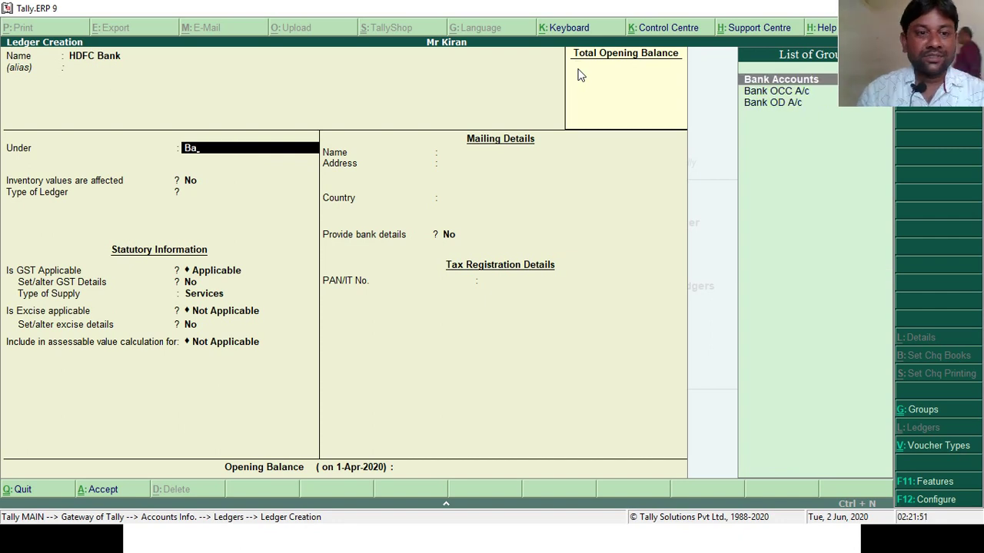
key("Return")
Step: Keep the default bank account and mailing details with Karnataka as the state, and save the HDFC Bank ledger
key("Return")
key("Return")
key("Return")
key("Return")
key("Return")
key("Return")
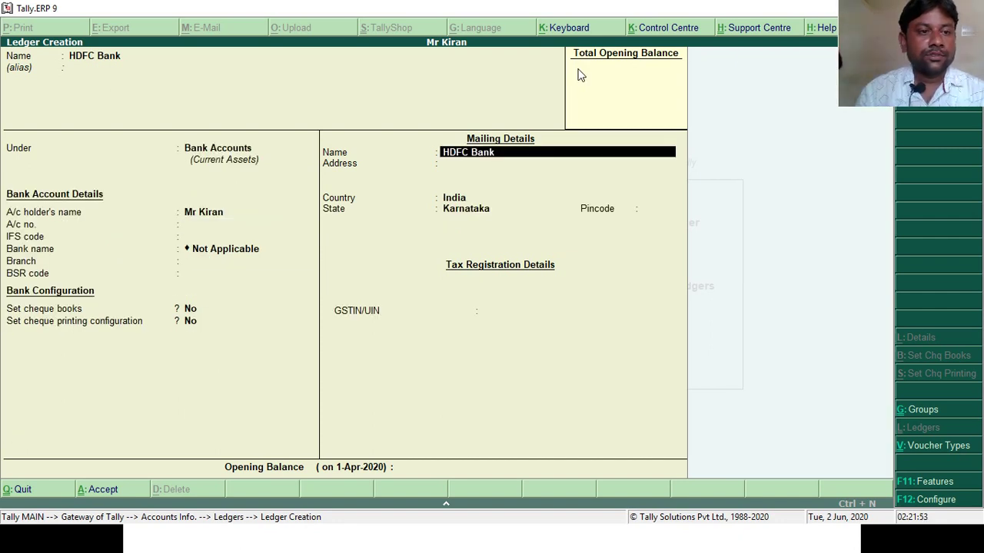
key("Return")
key("Return")
key("Return")
key("Return")
key("Return")
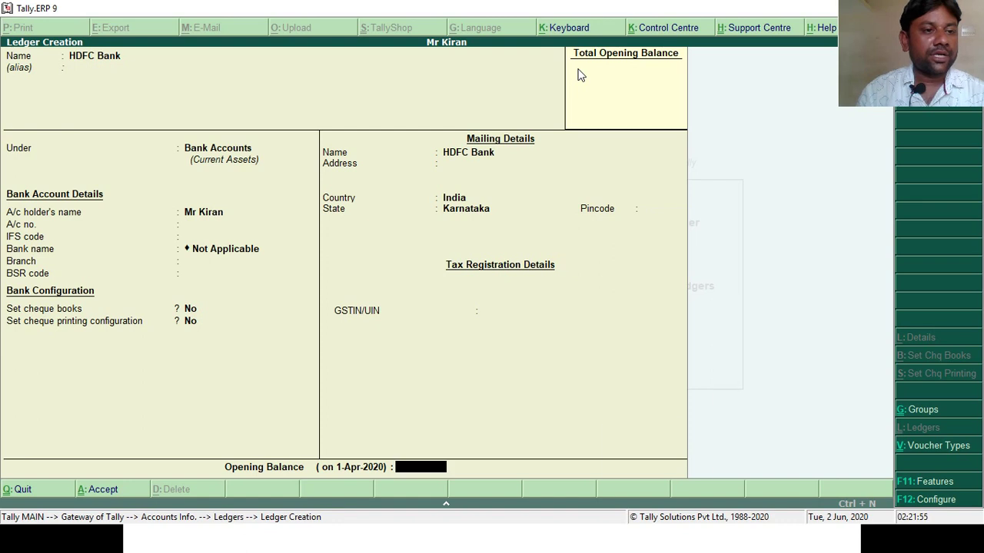
key("Return")
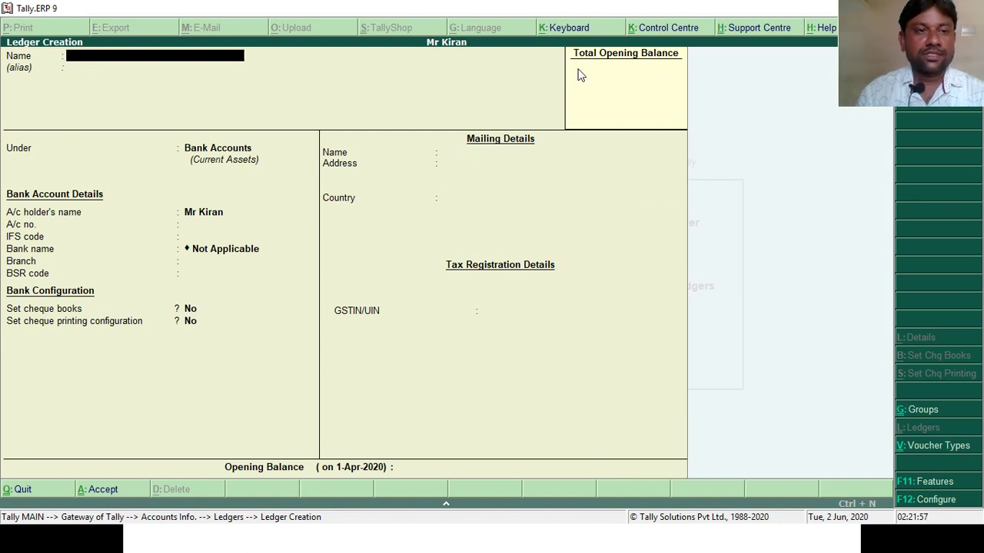
Step: Check the exercise slide for the next expense, and name a new Tally ledger Power Bill Paid under Indirect Expenses
key("alt+Tab")
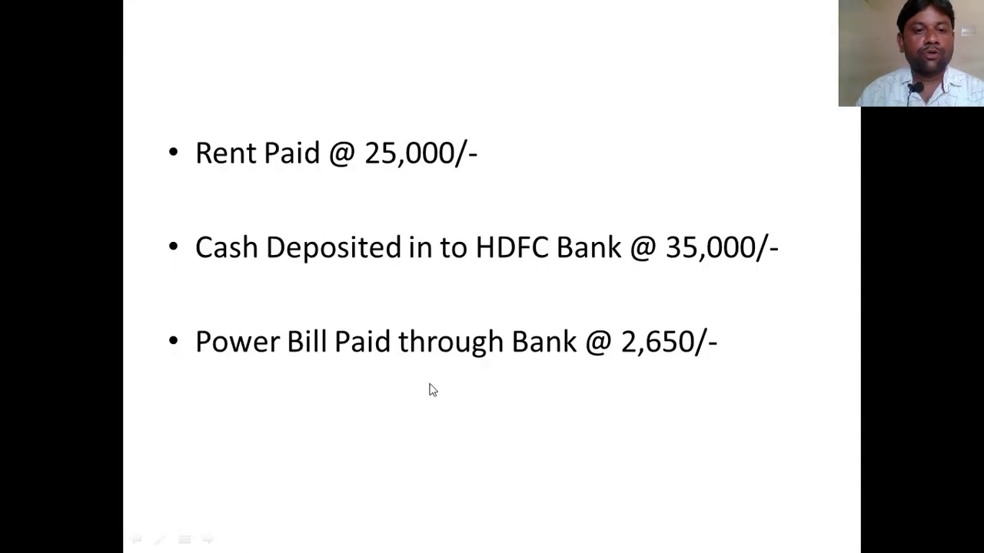
key("alt+Tab")
type("Power Bill Paid")
key("Return")
type("Ind")
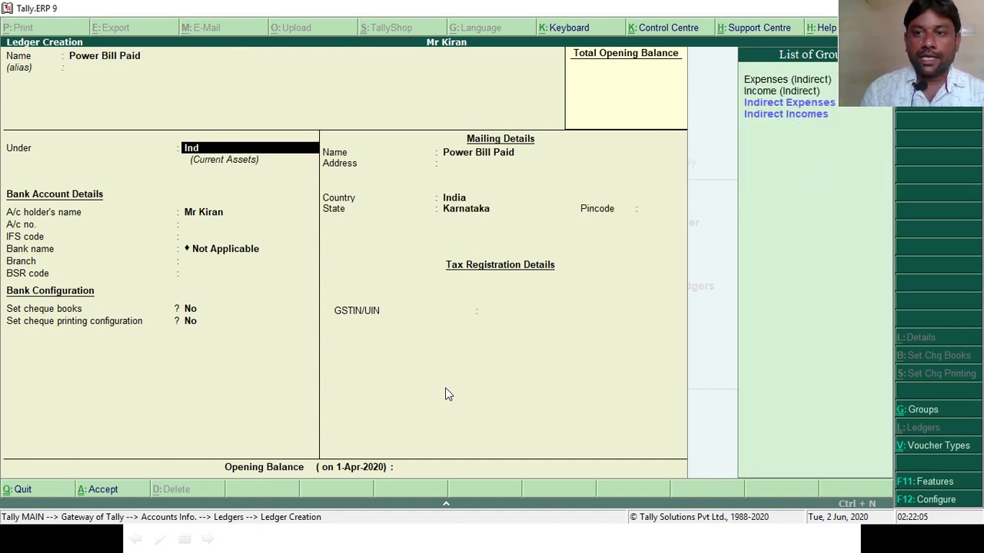
key("Return")
Step: Keep the default ledger type and statutory settings, and save the Power Bill Paid ledger
key("Return")
key("Return")
key("Return")
key("Return")
key("Return")
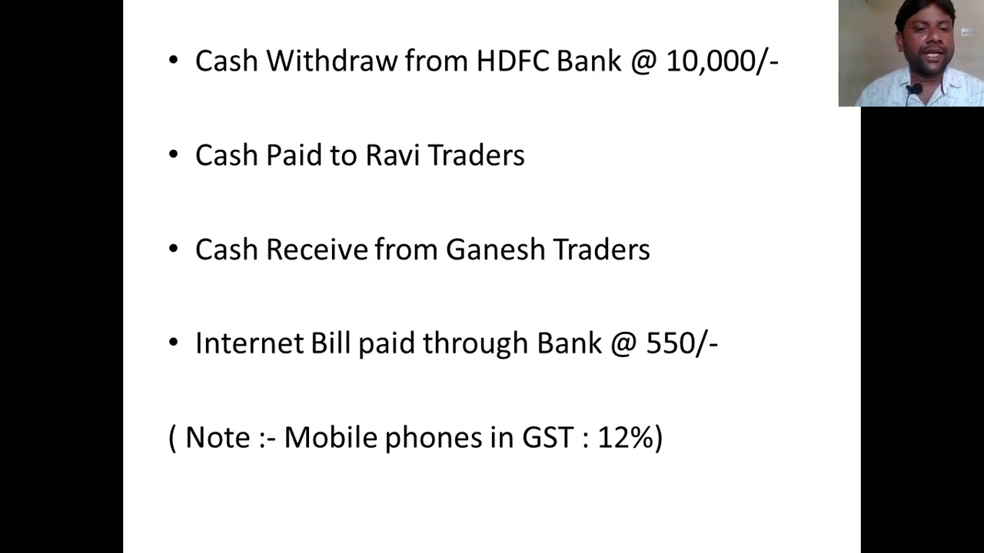
Step: Return to Tally from the exercise slides and name the new ledger Intrernet Bill Paid under Indirect Expenses
key("alt+Tab")
type("Intrer")
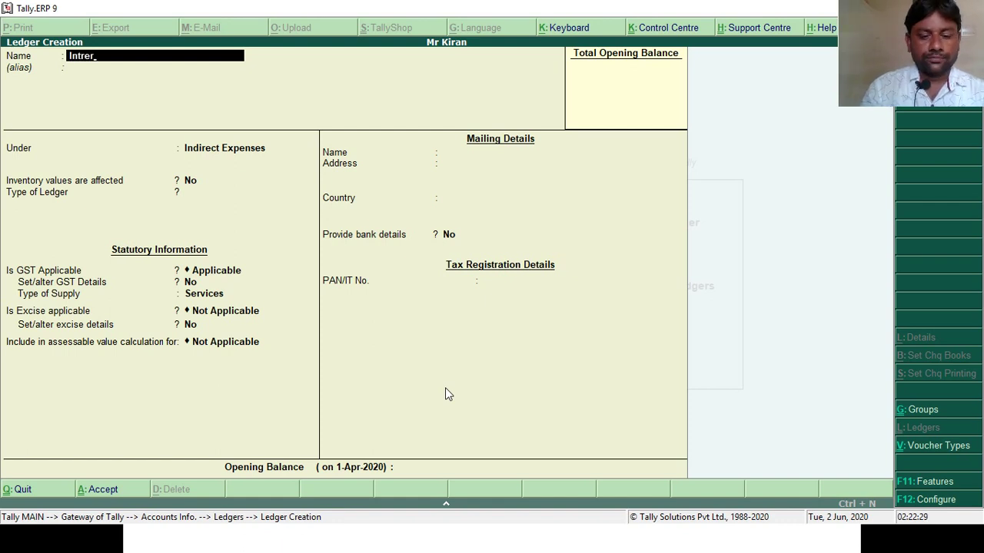
type("net")
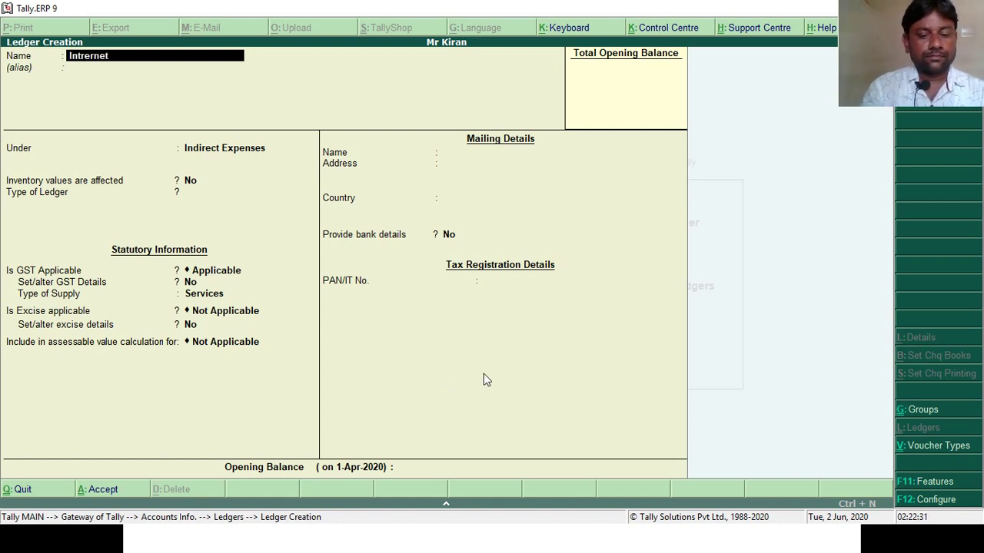
type(" Bill Paid")
key("Return")
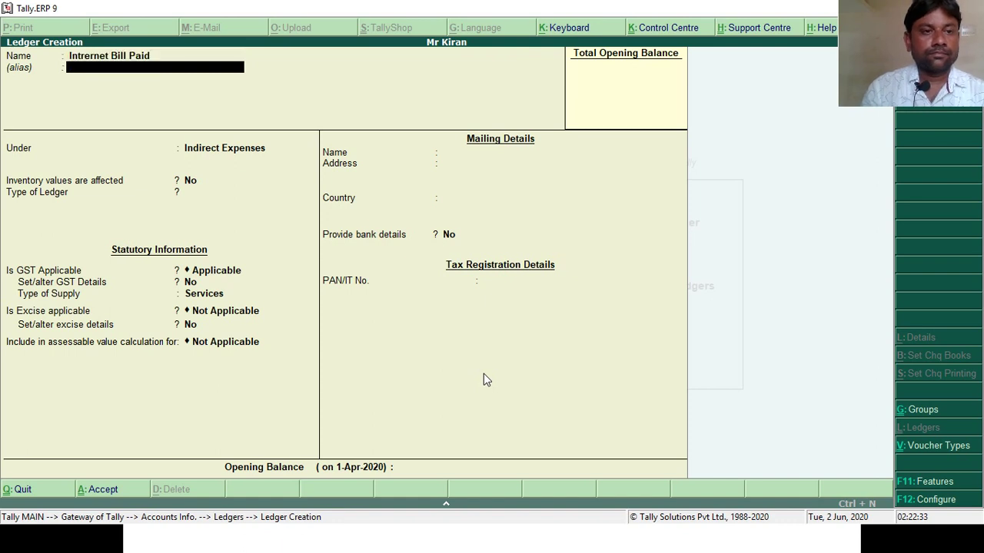
key("Return")
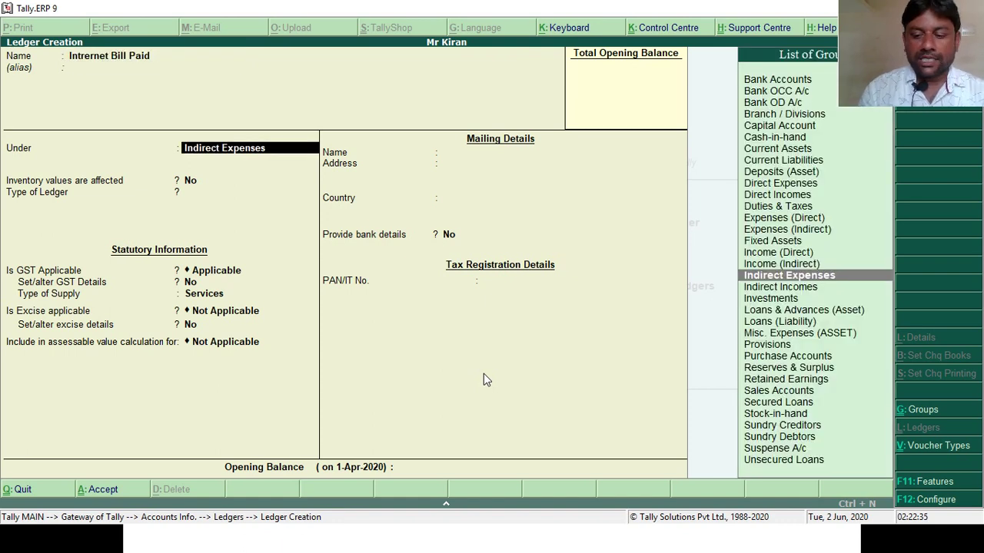
key("Return")
Step: Set the ledger type to Not Applicable, keep the default statutory settings, and save the Intrernet Bill Paid ledger
key("Return")
key("Return")
key("Return")
key("Return")
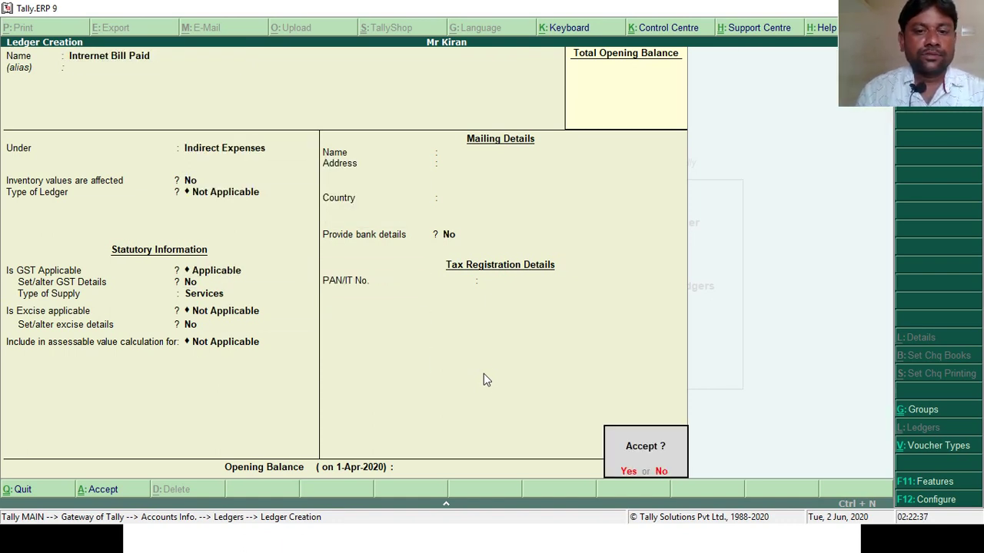
Step: Review the transactions in the exercise slides, and name a new Tally ledger SGST under Duties & Taxes
key("alt+Tab")
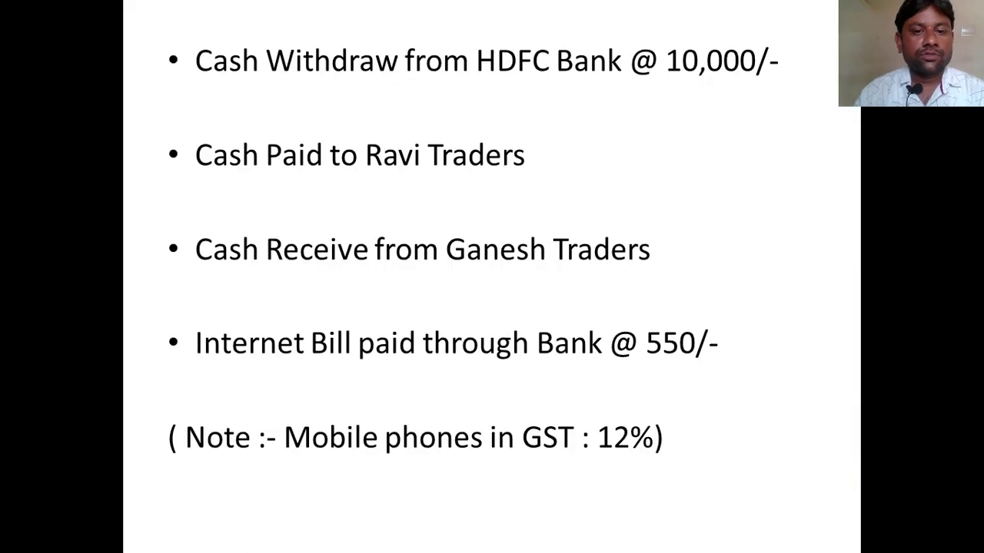
scroll(320, 522, "down", 1)
scroll(319, 522, "up", 6)
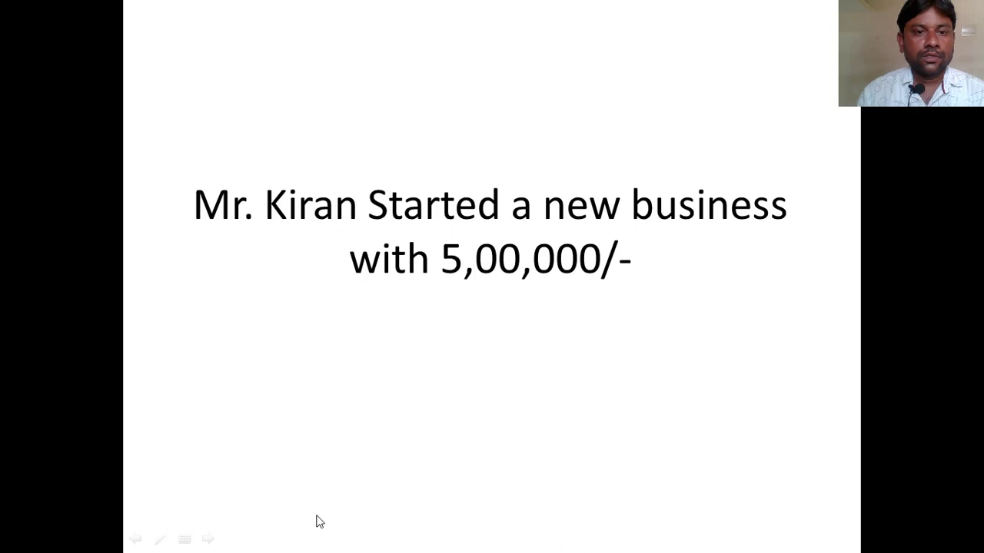
scroll(320, 522, "down", 1)
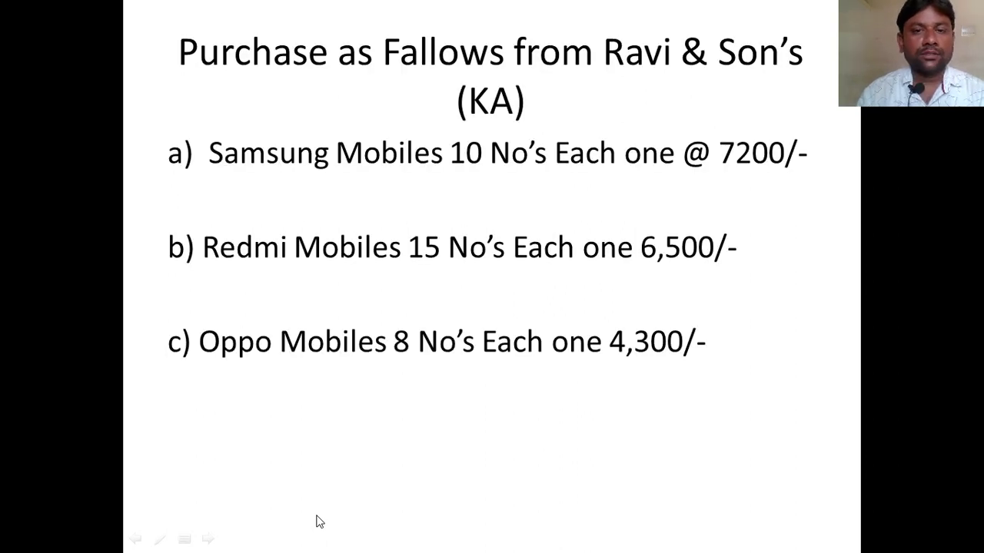
key("alt+Tab")
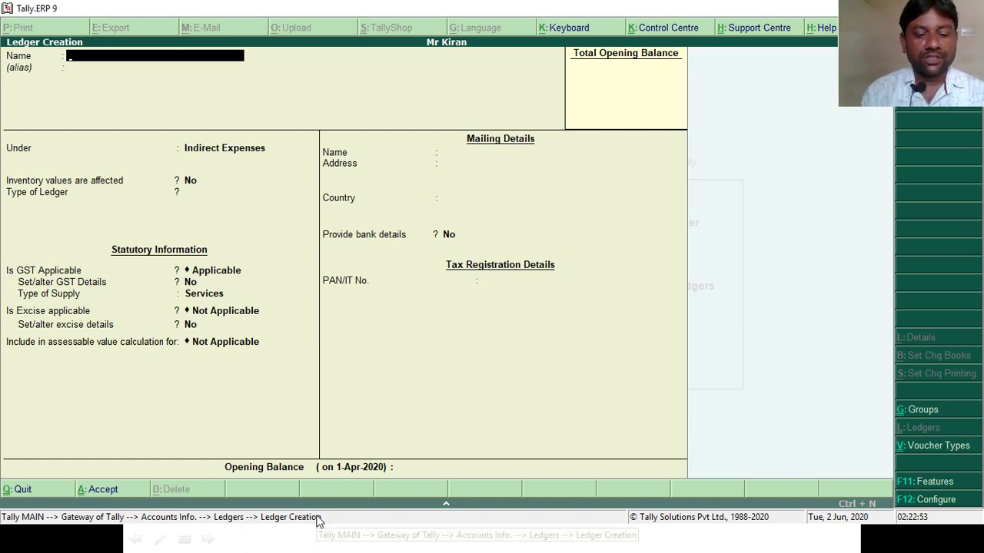
type("SGST")
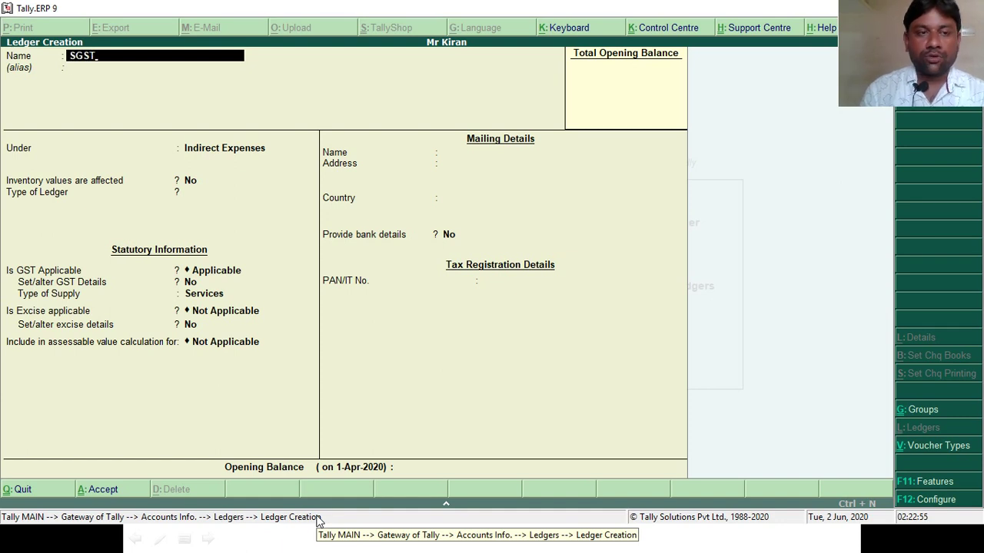
key("Return")
key("Return")
type("Du")
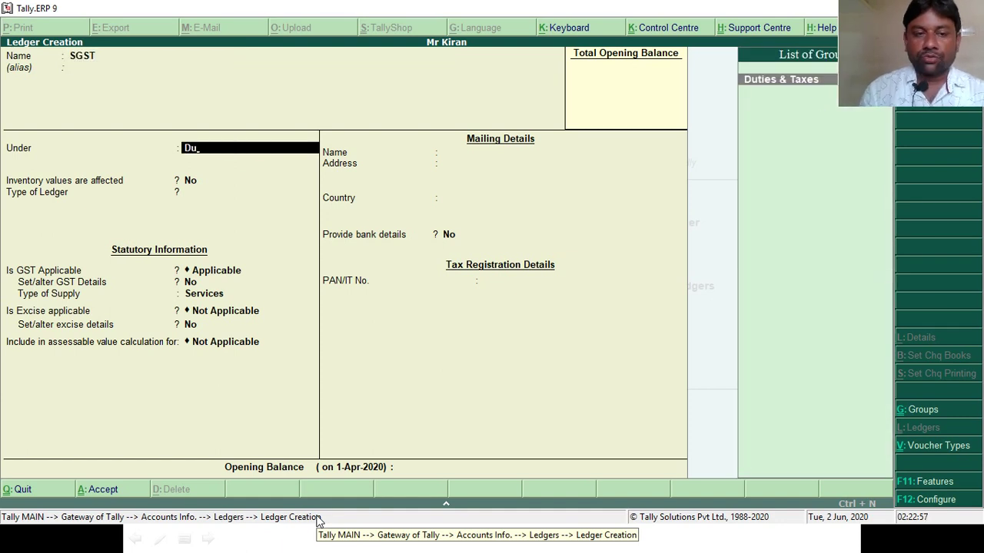
key("Return")
Step: Set the SGST ledger's duty type to GST and its tax type to State Tax
key("Up")
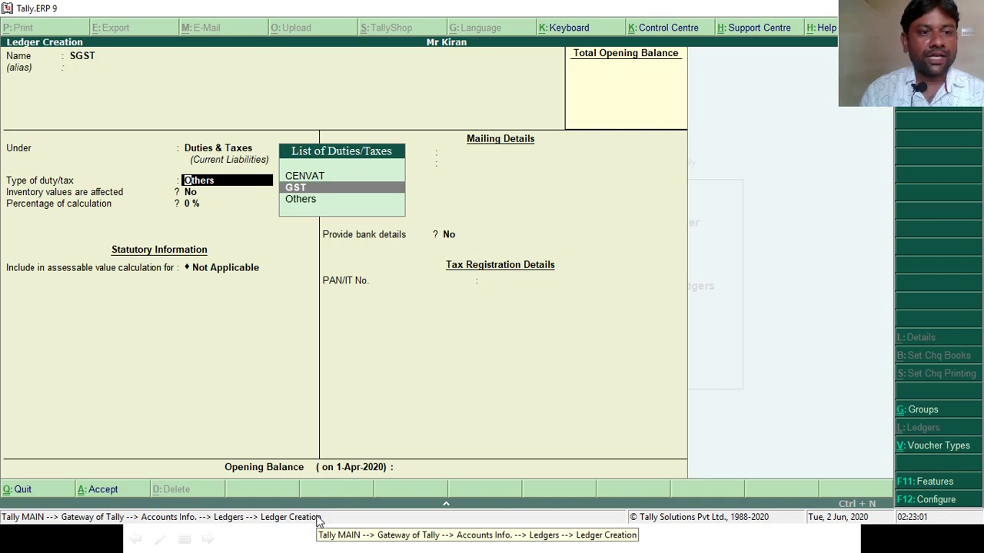
key("Return")
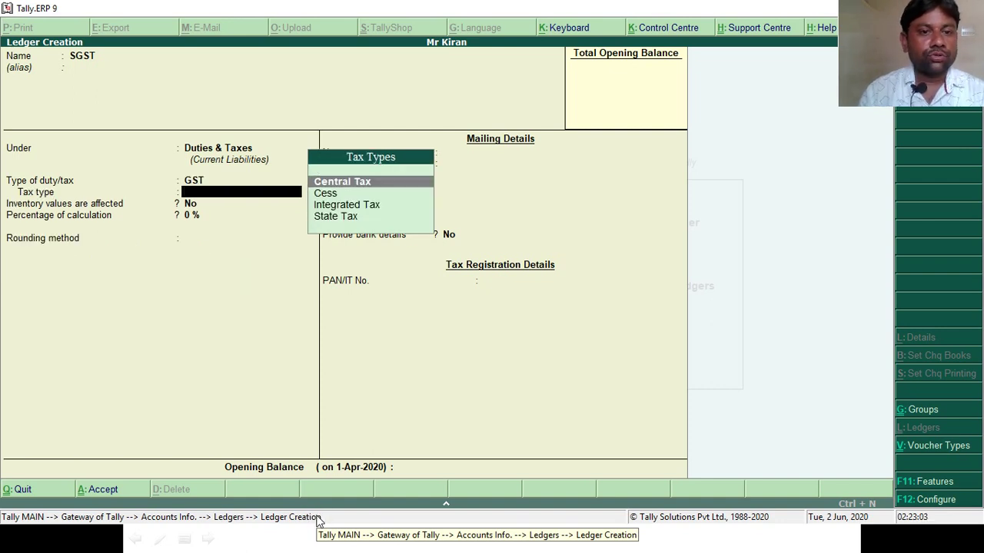
key("Down")
key("Down")
key("Down")
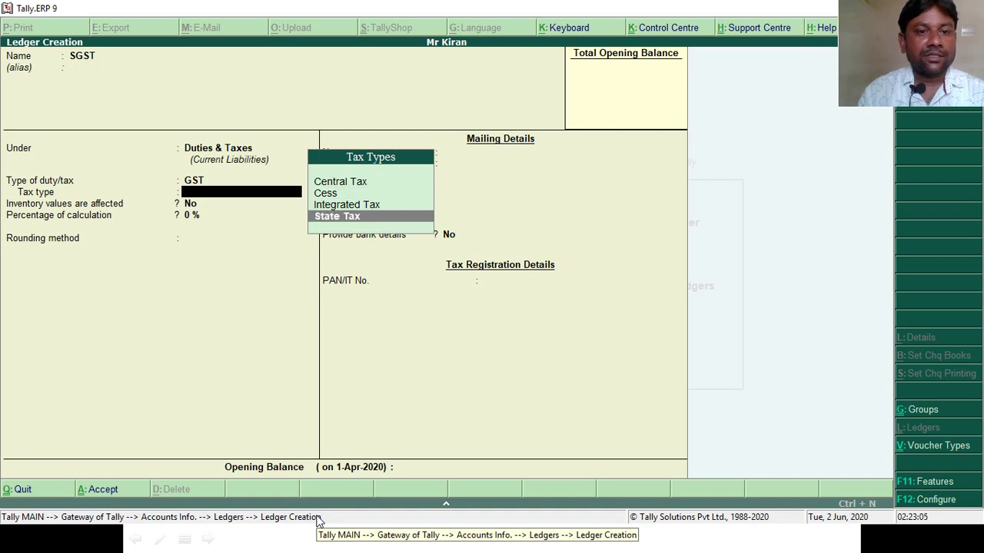
key("Return")
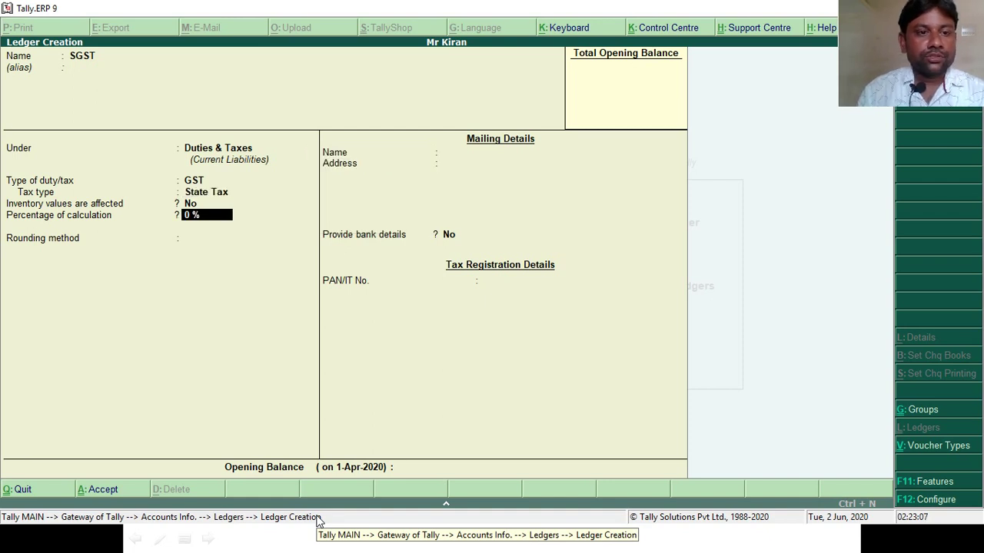
Step: Set the percentage of calculation to 6% with rounding method Not Applicable, and save the SGST ledger
type("6")
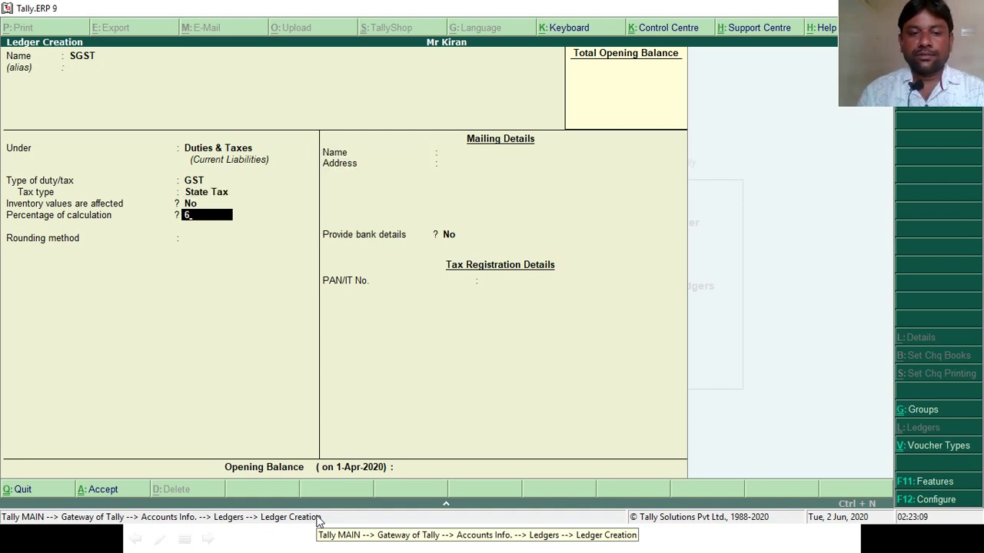
key("Return")
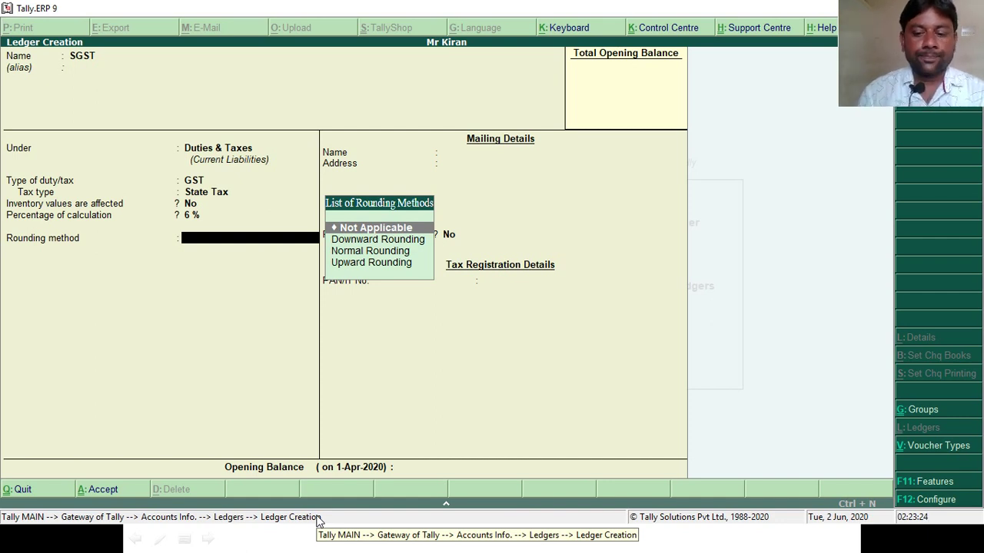
key("Return")
key("Return")
key("Return")
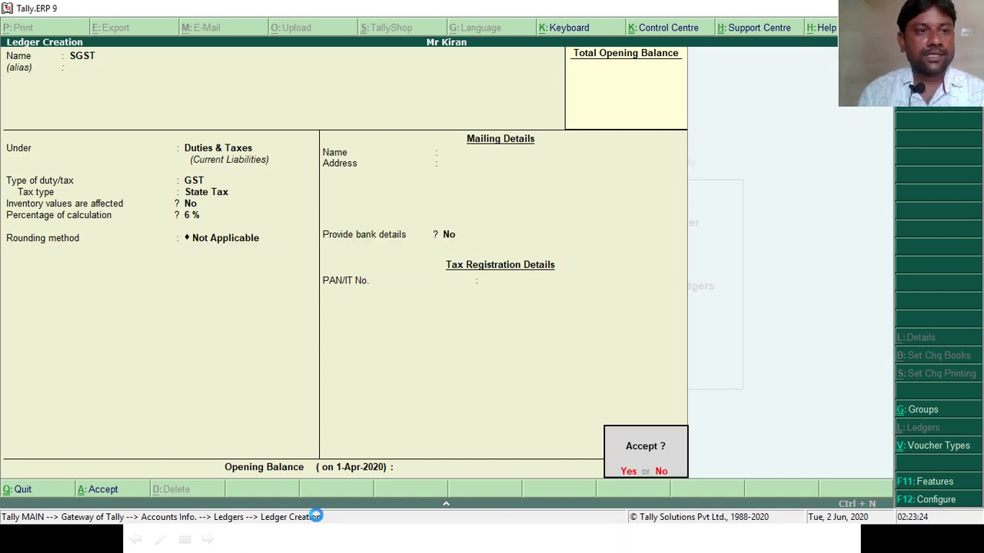
key("Return")
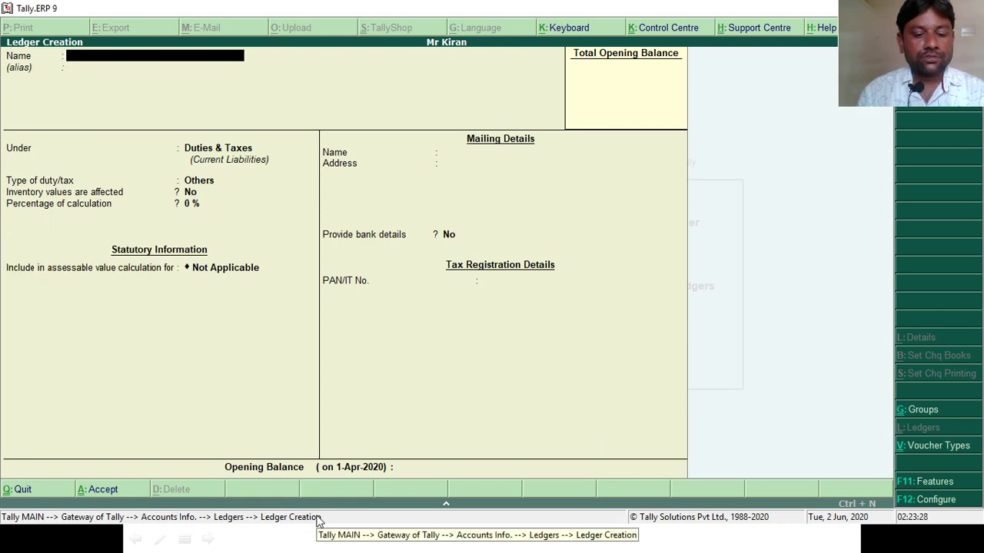
Step: Name the new ledger CGST and place it under Duties & Taxes
type("CGST")
key("Return")
key("Return")
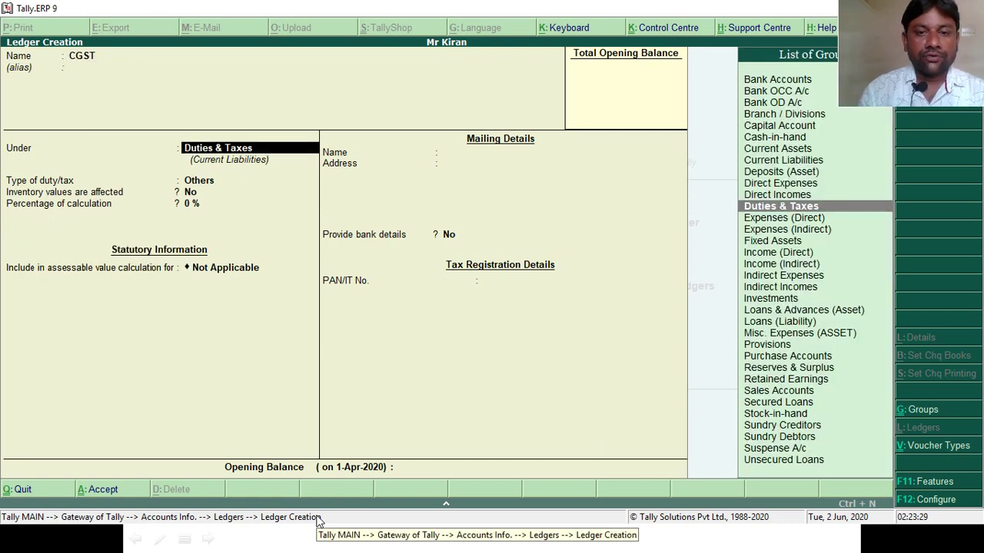
key("Return")
Step: Set the CGST ledger's duty type to GST and its tax type to Central Tax
key("Up")
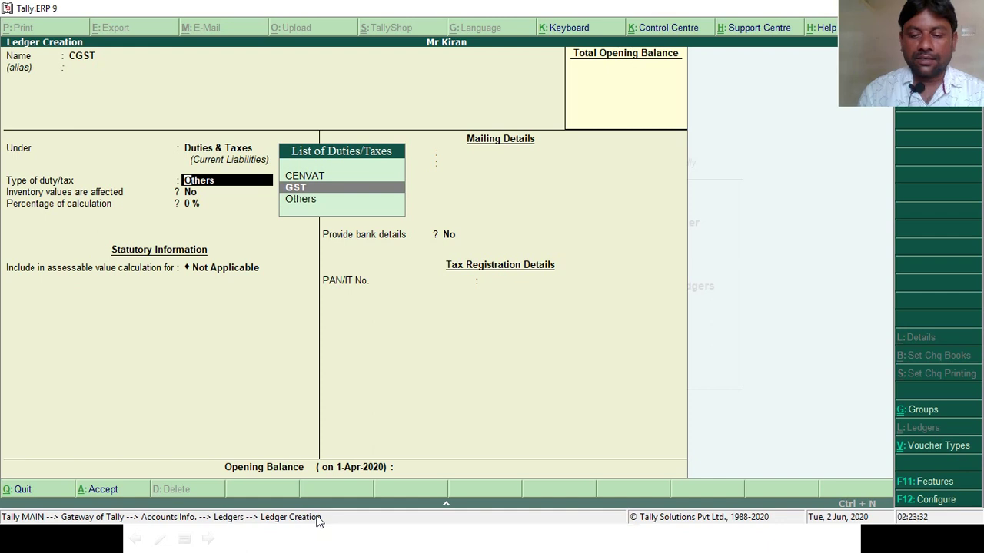
key("Return")
key("Down")
key("Down")
key("Up")
key("Up")
key("Return")
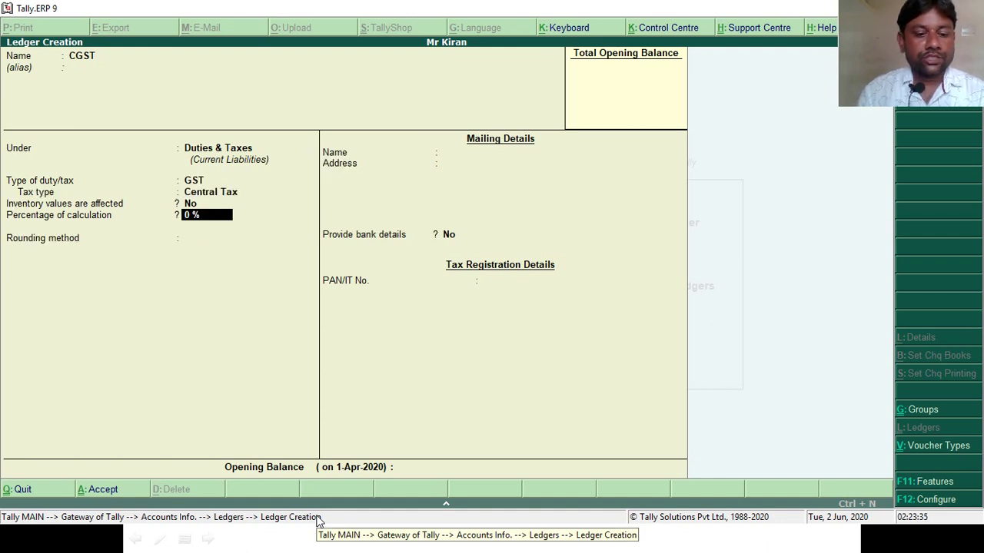
Step: Enter 6% as the percentage of calculation, keep rounding Not Applicable, and save the CGST ledger
key("Return")
key("Return")
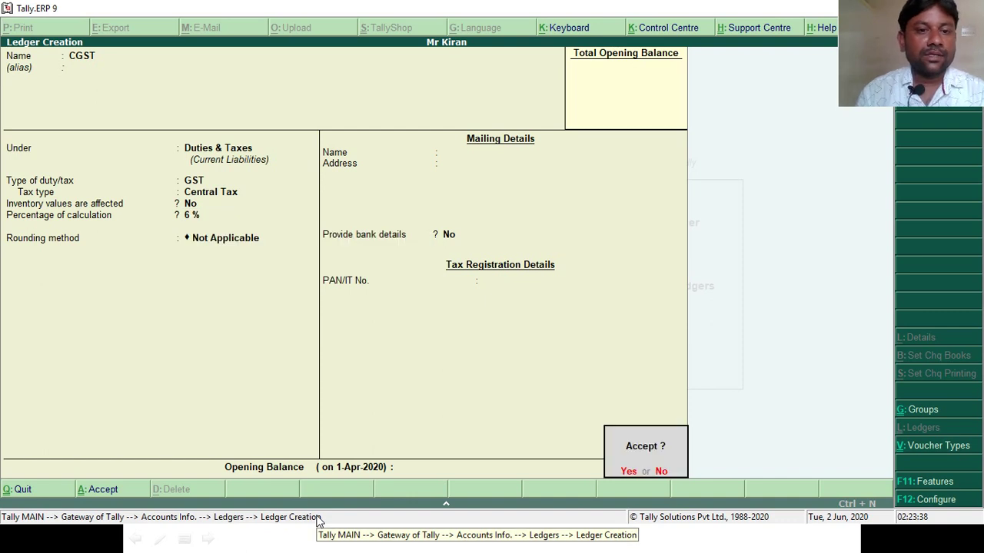
key("Return")
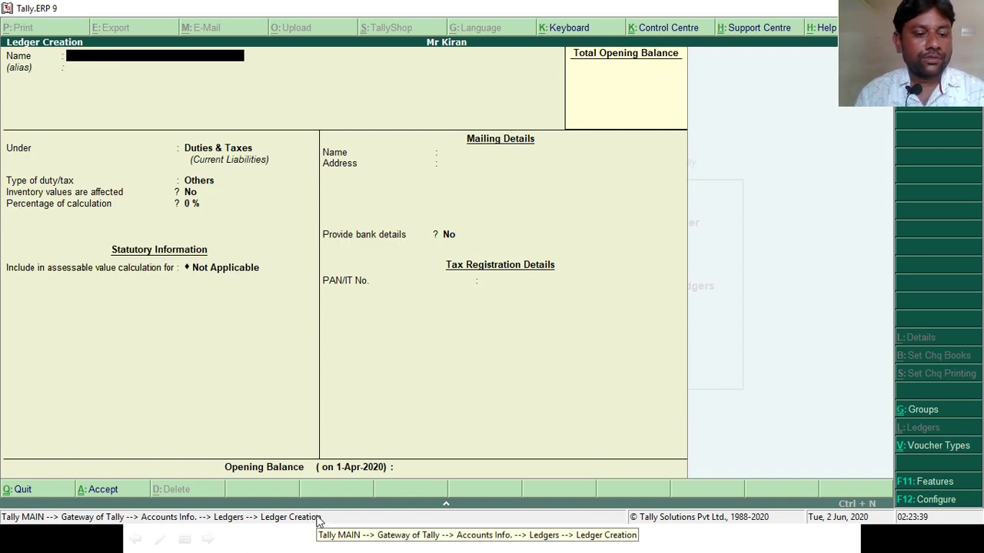
Step: Leave ledger creation and open a new unit of measure in the inventory masters
key("Escape")
key("Return")
key("Escape")
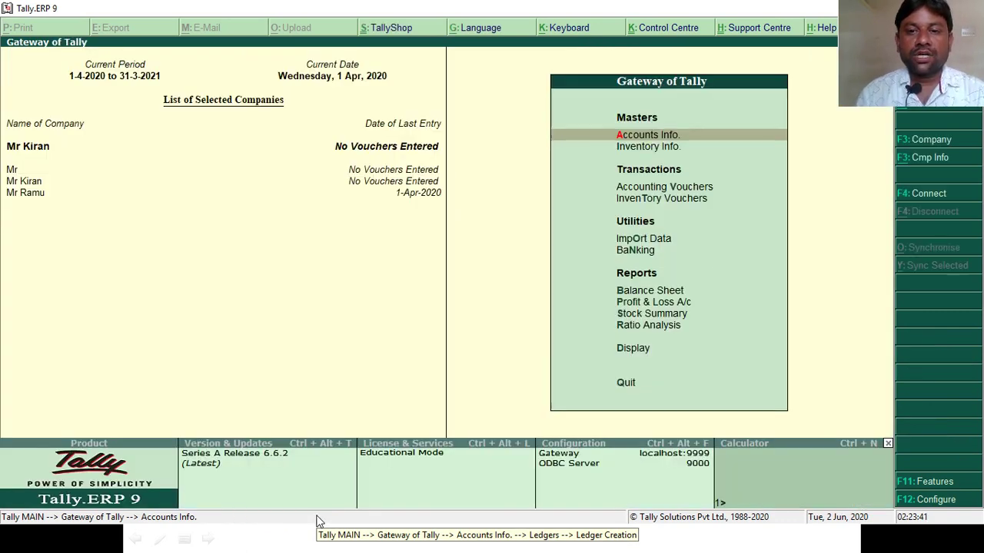
key("Down")
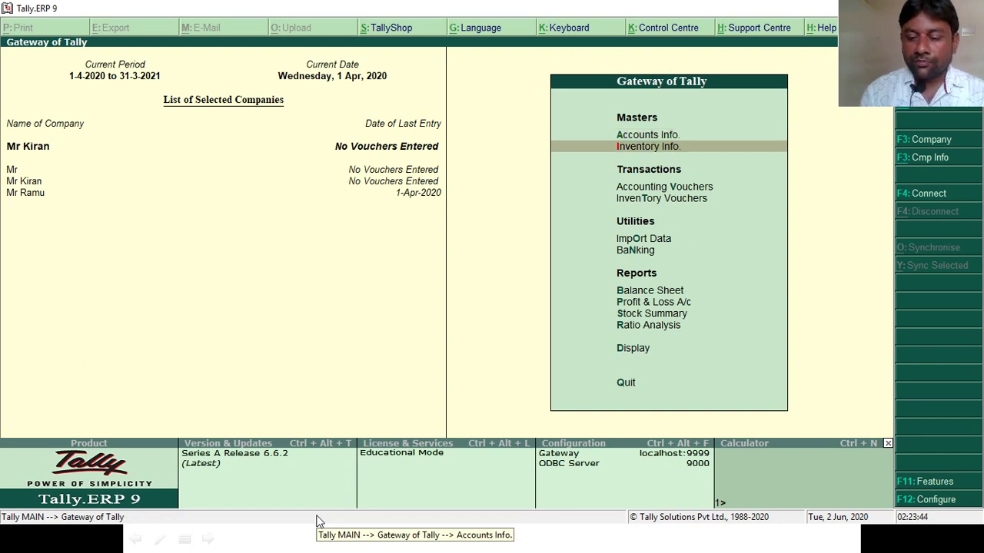
key("Return")
key("Down")
key("Down")
key("Down")
key("Up")
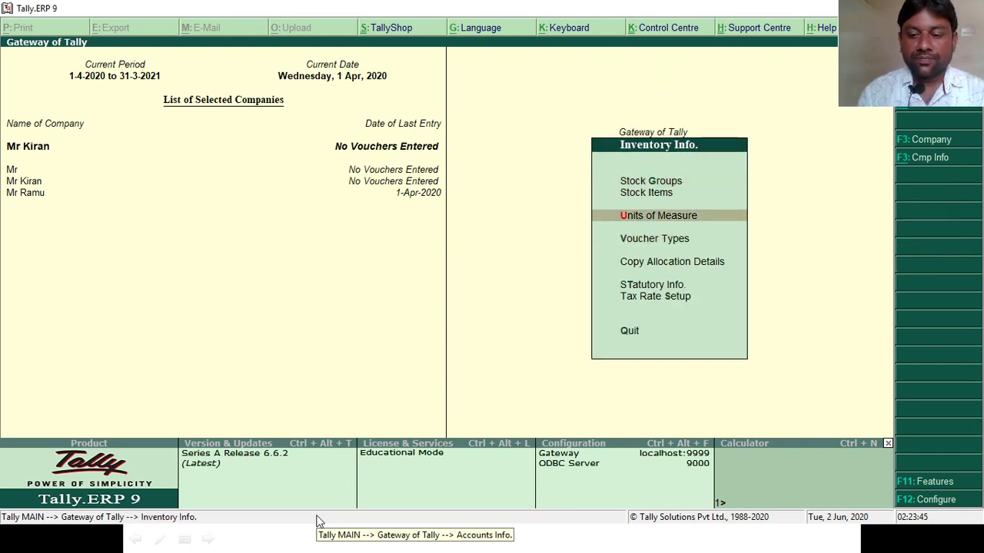
key("Return")
key("Return")
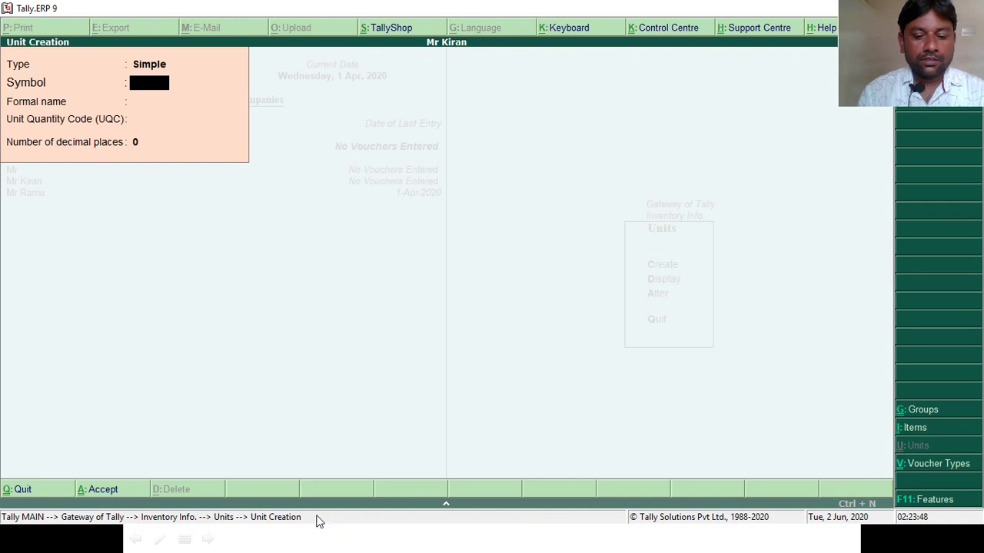
Step: Create the simple unit No's with quantity code NOS-NUMBERS and 0 decimal places, save it and leave unit creation
type("No's")
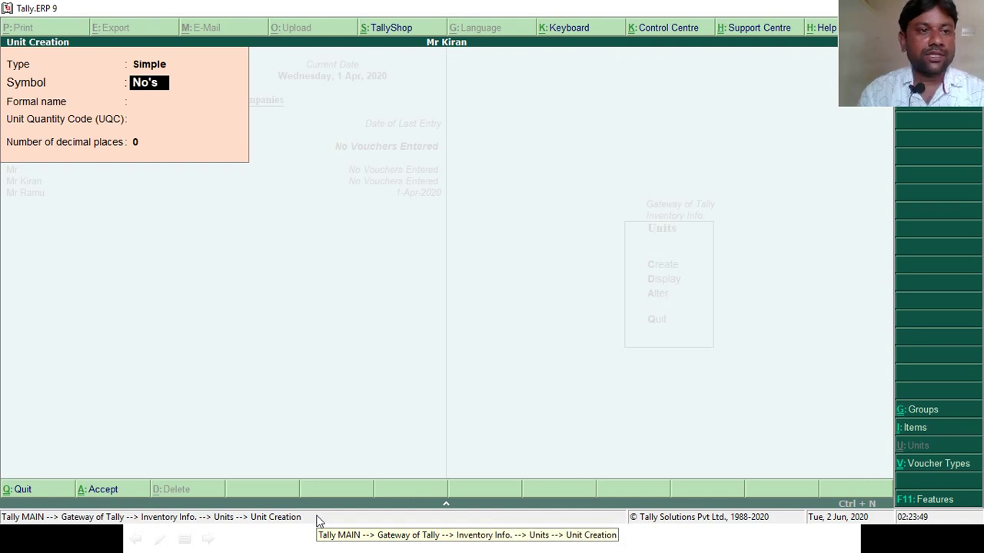
key("Return")
key("Return")
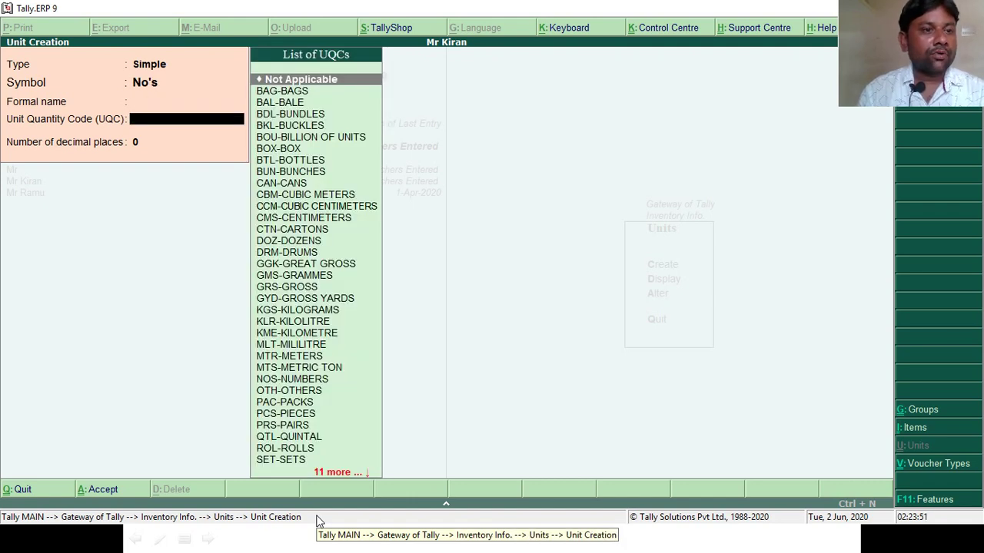
type("no")
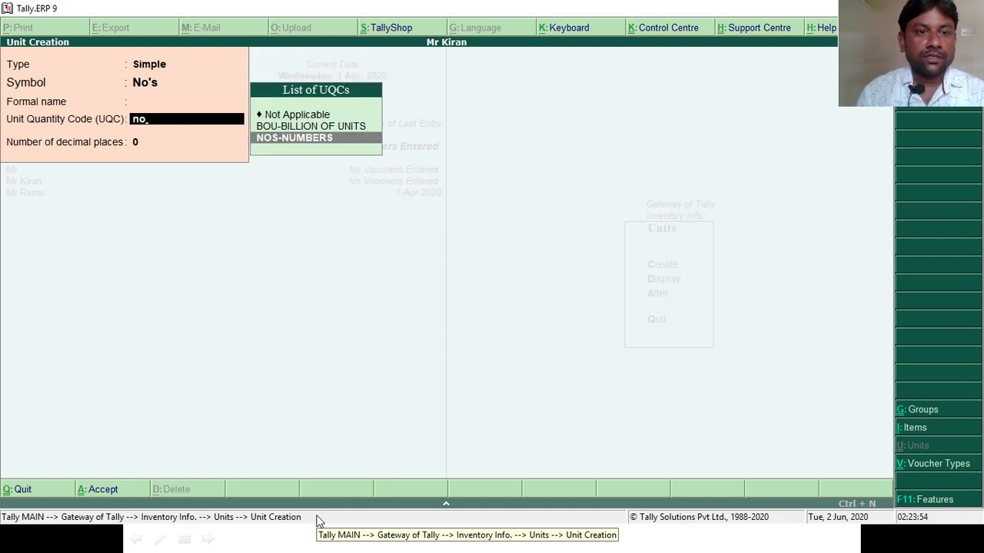
key("Return")
key("Return")
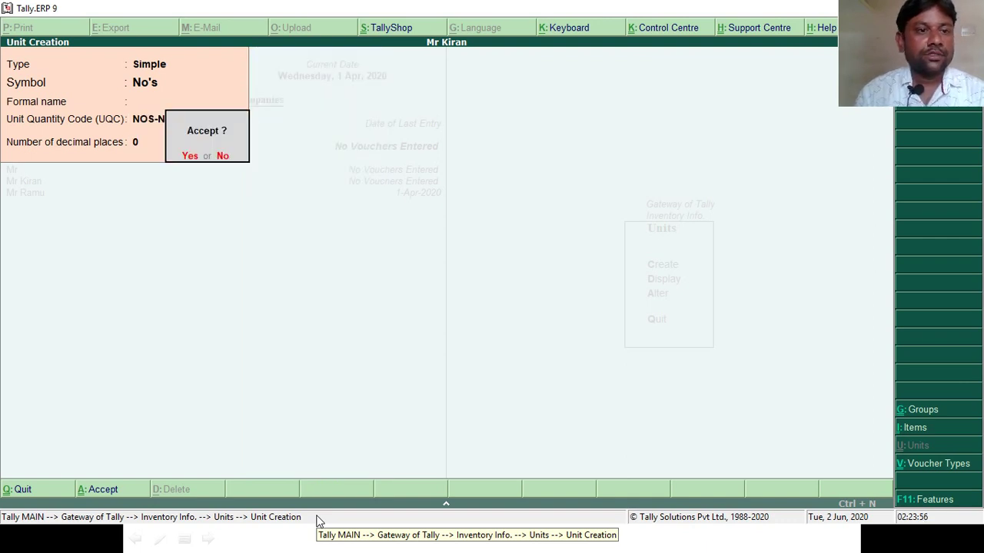
key("Escape")
key("Escape")
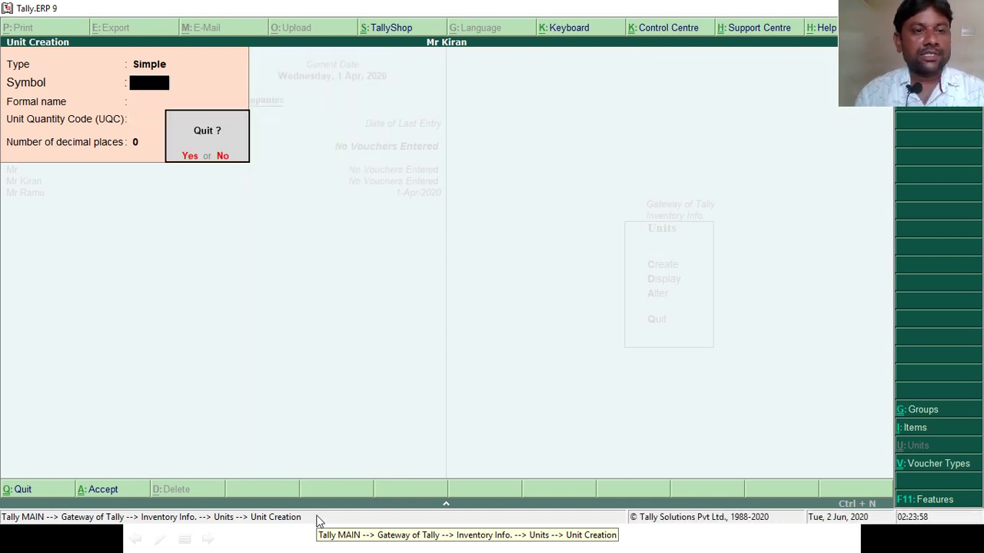
key("y")
Step: Start a new single stock item, check the purchase list slide for the product, and name the item Samsung Mobile
key("Escape")
key("Up")
key("Return")
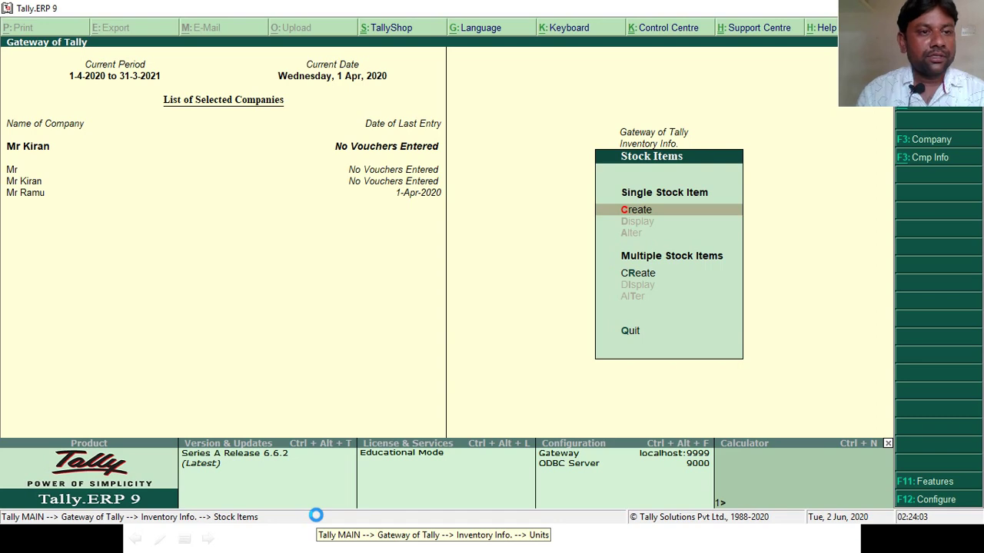
key("Return")
key("alt+Tab")
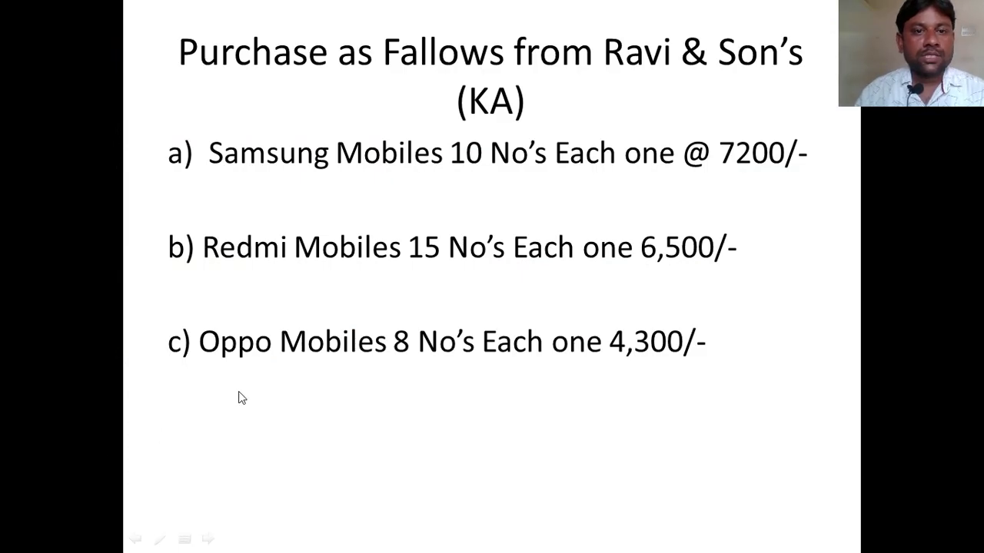
key("alt+Tab")
type("Samsu")
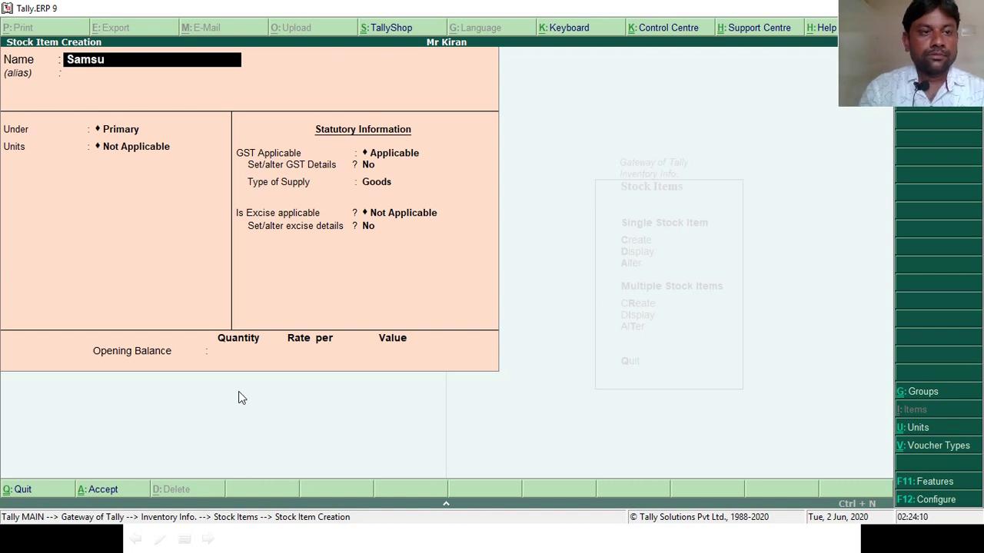
type("ng M Obil")
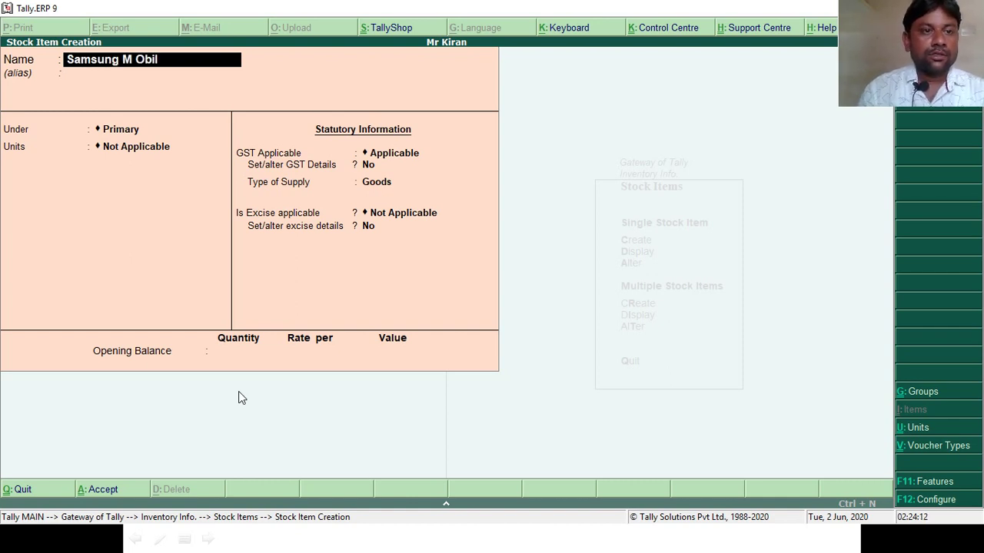
key("BackSpace")
key("BackSpace")
key("BackSpace")
key("BackSpace")
type("oobile")
key("Return")
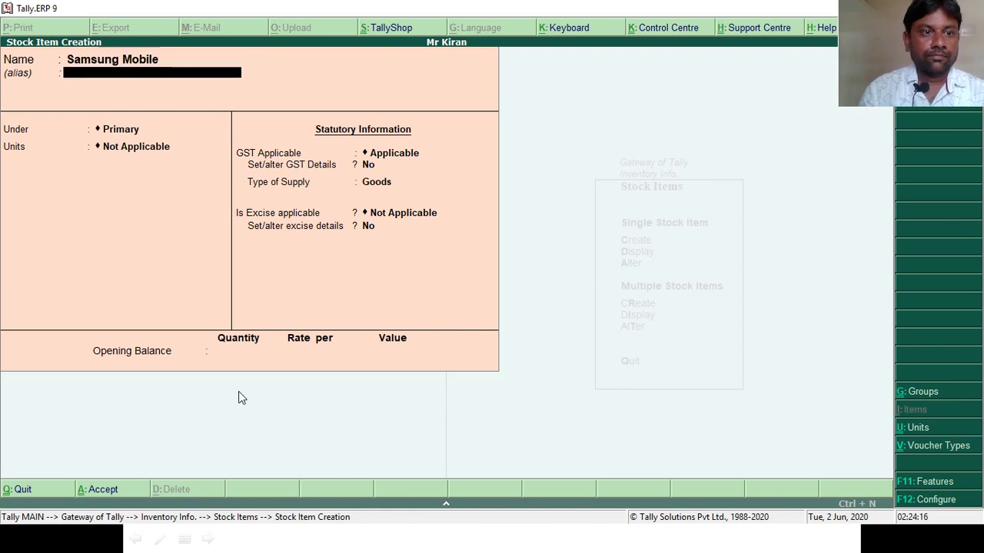
Step: Keep Samsung Mobile under Primary, choose No's as its unit, and leave GST as Applicable
key("Return")
key("Return")
key("Down")
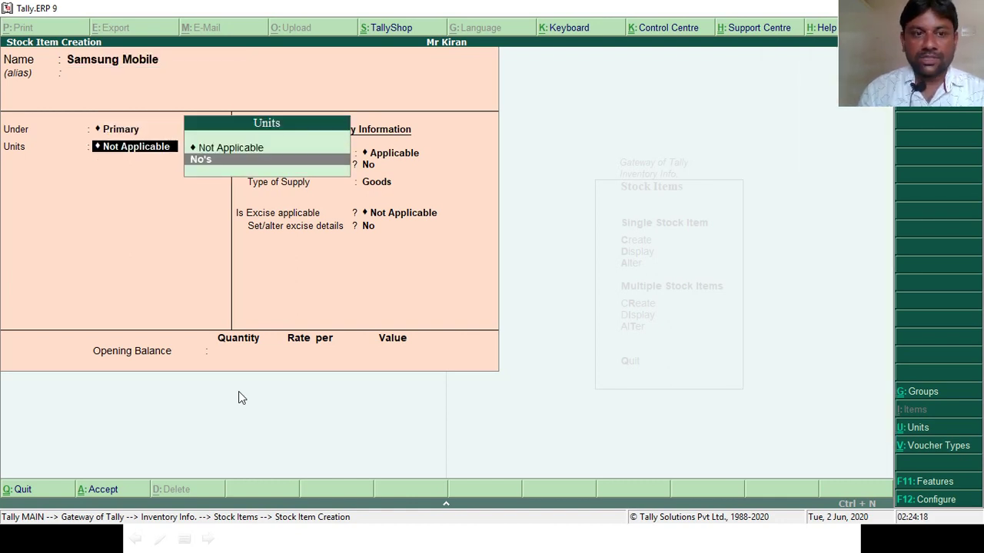
key("Return")
key("Return")
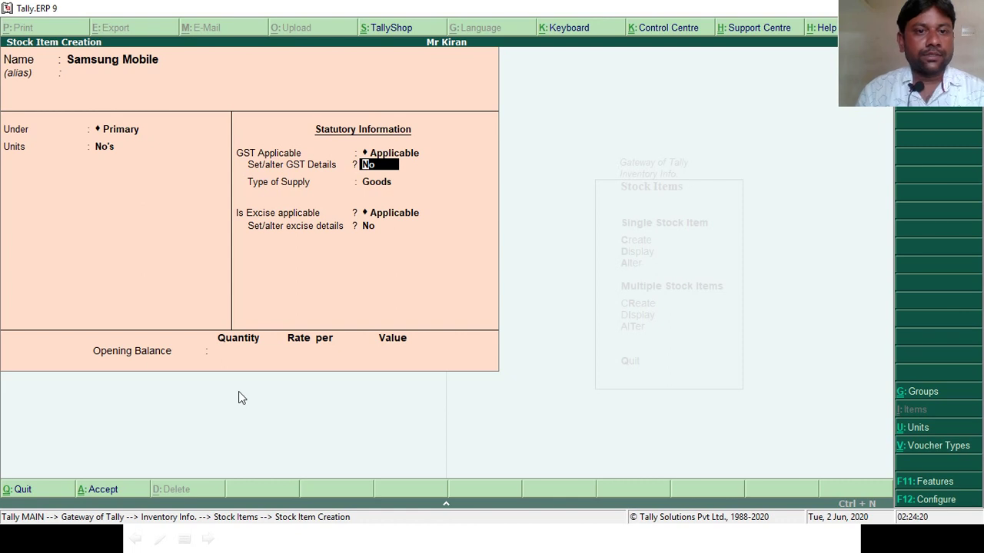
Step: Enable GST details for Samsung Mobile with calculation type On Value and taxability Taxable
key("y")
key("Return")
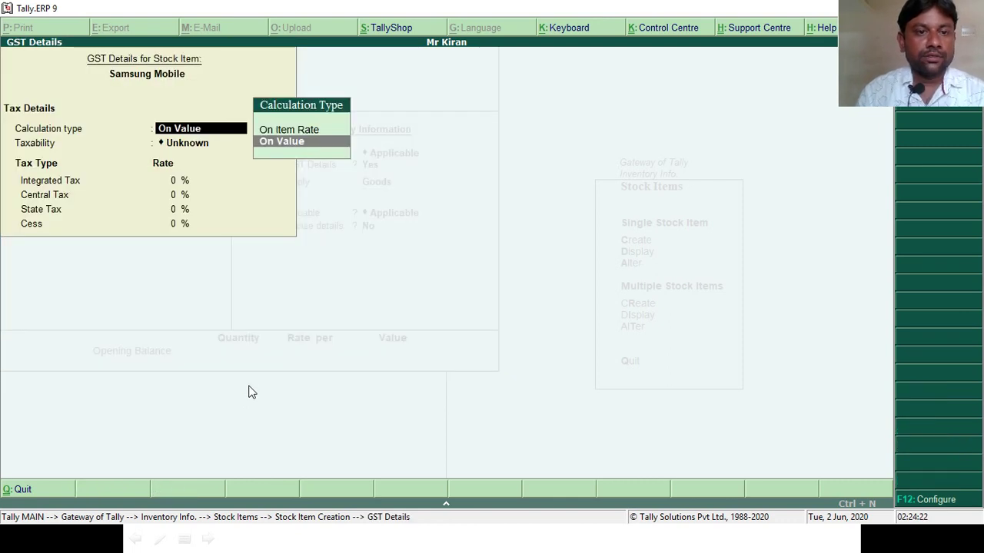
key("Return")
key("Down")
key("Down")
key("Down")
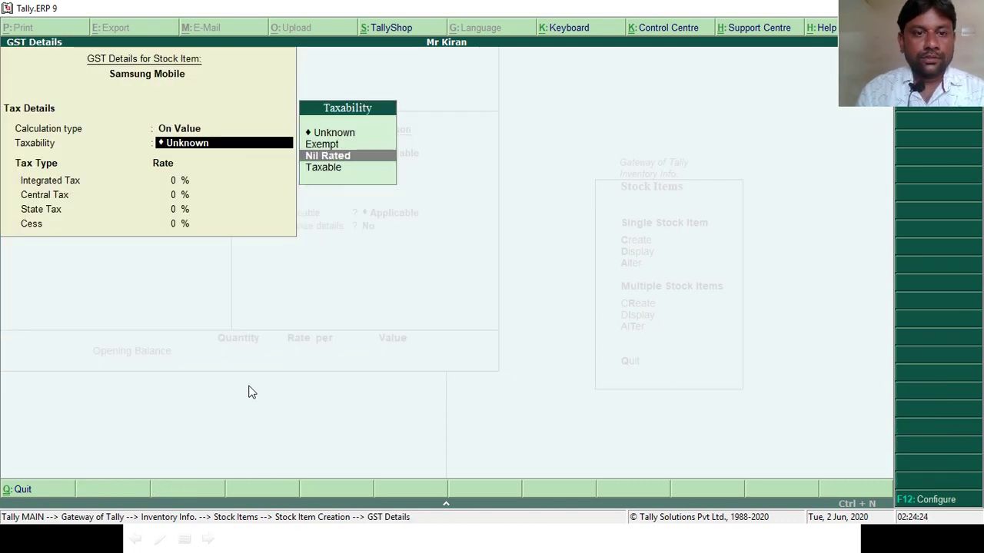
key("Return")
Step: Enter 12% integrated tax for Samsung Mobile, keep the remaining defaults and save the stock item
type("12")
key("Return")
key("Return")
key("Return")
key("Return")
key("Return")
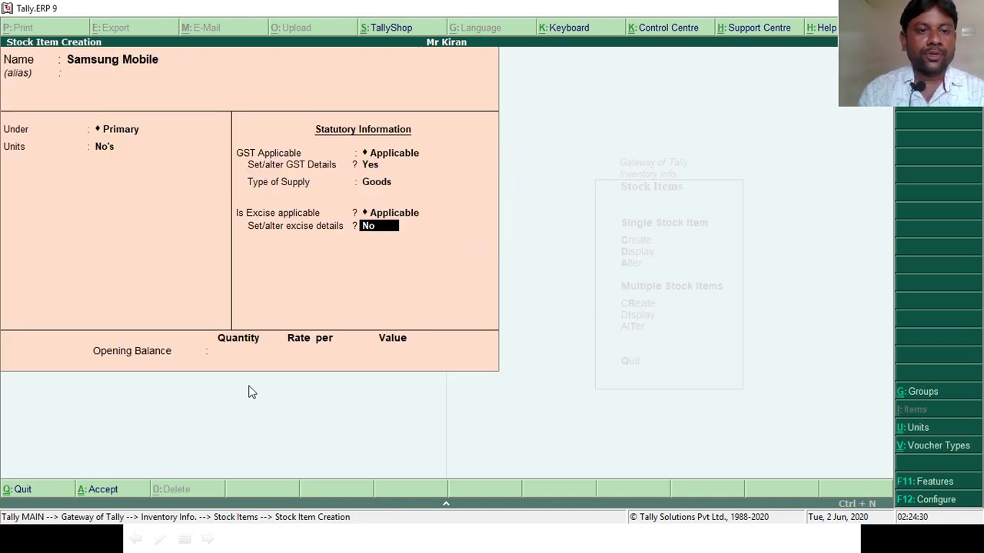
key("Return")
key("Return")
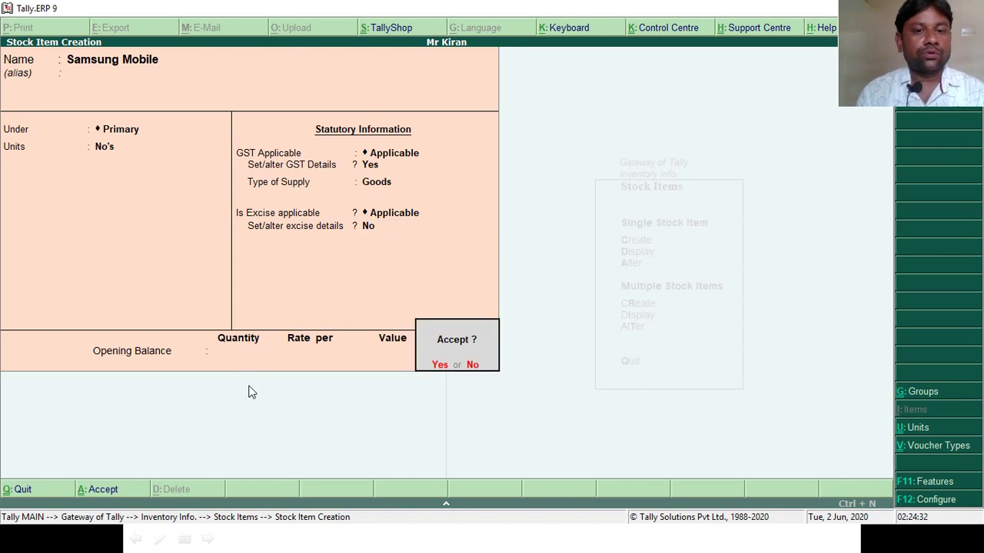
key("Return")
Step: Check the purchase list slide for the second product and name the new stock item Redmi Mobiles, under Primary, with unit No's
key("alt+Tab")
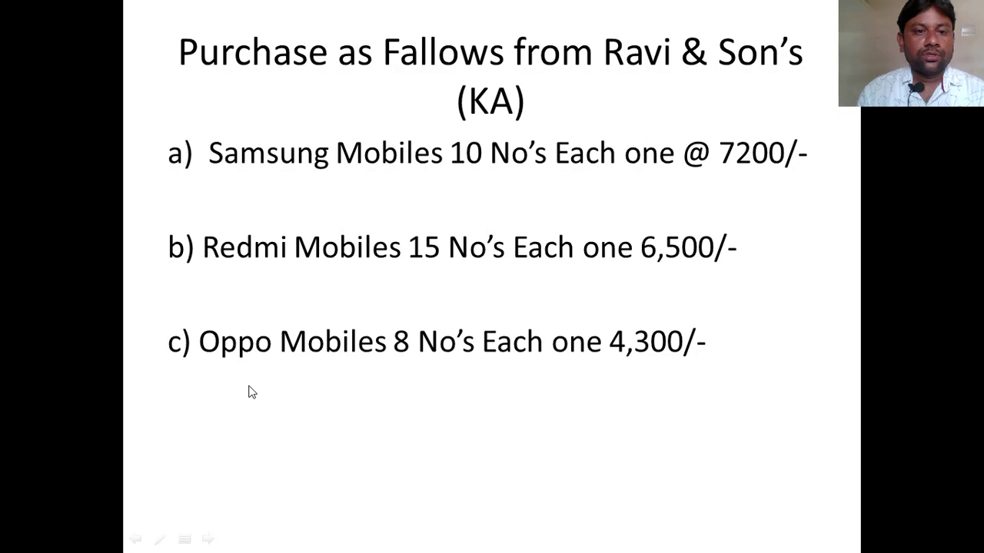
key("alt+Tab")
type("Redmi")
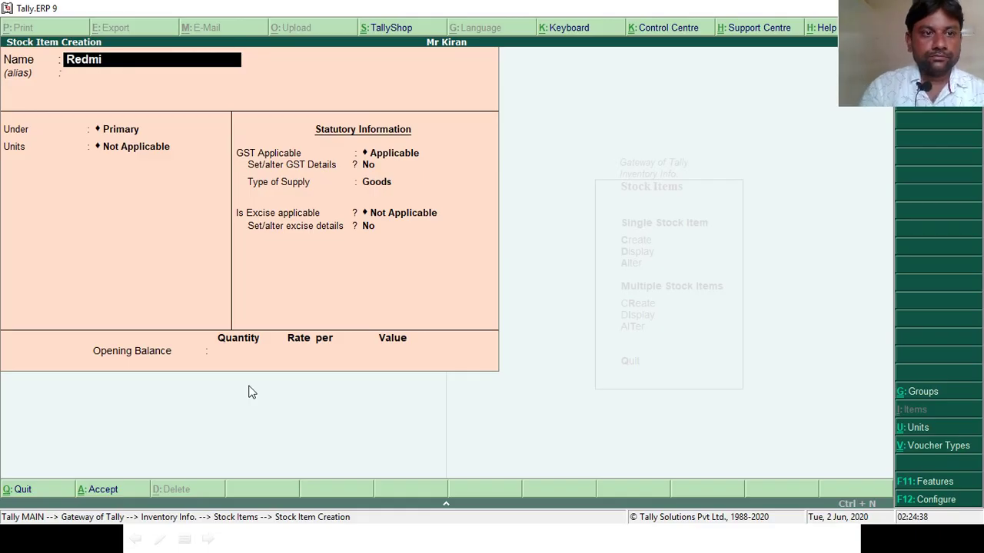
type("  Mobiles")
key("Return")
key("Return")
key("Return")
key("Down")
key("Return")
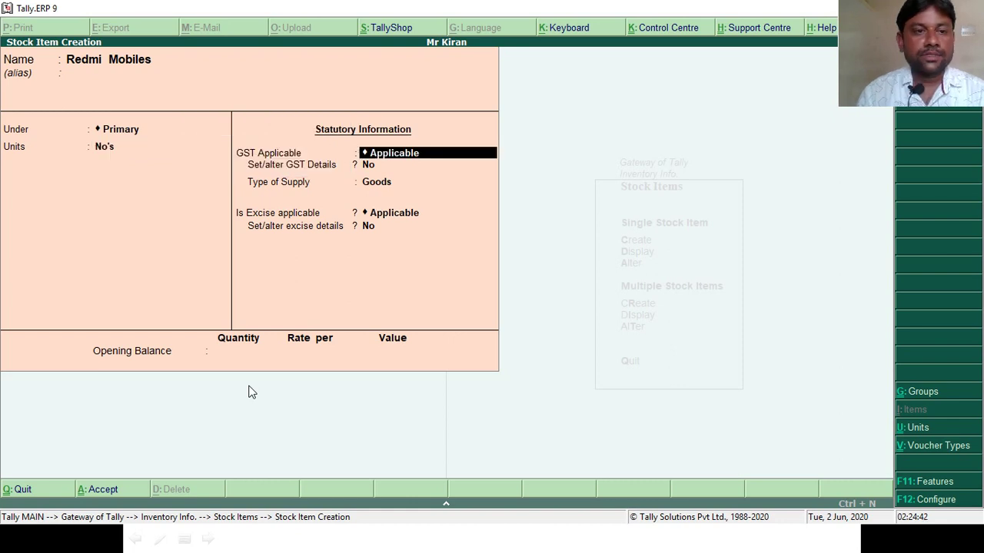
Step: Keep GST Applicable for Redmi Mobiles and set its GST details to On Value and Taxable
key("Return")
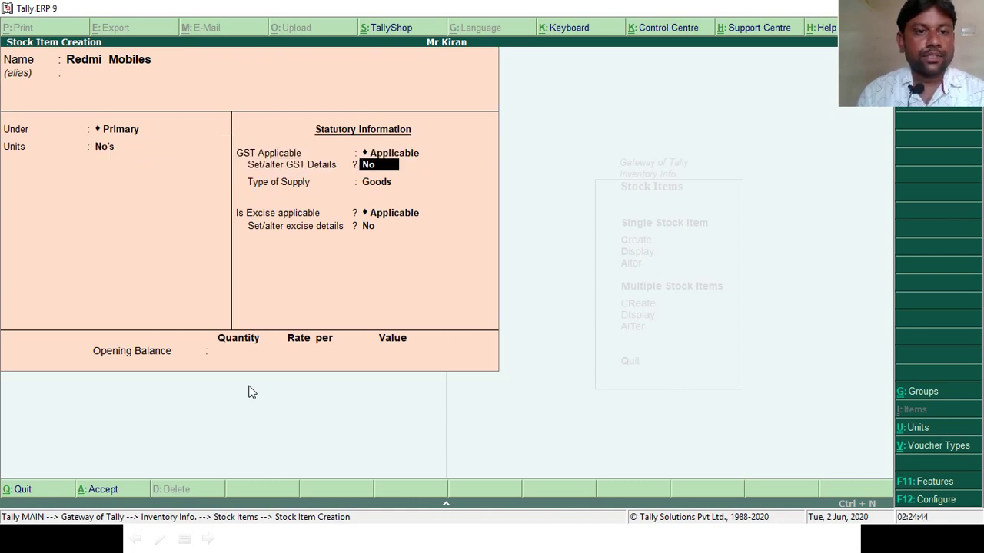
key("y")
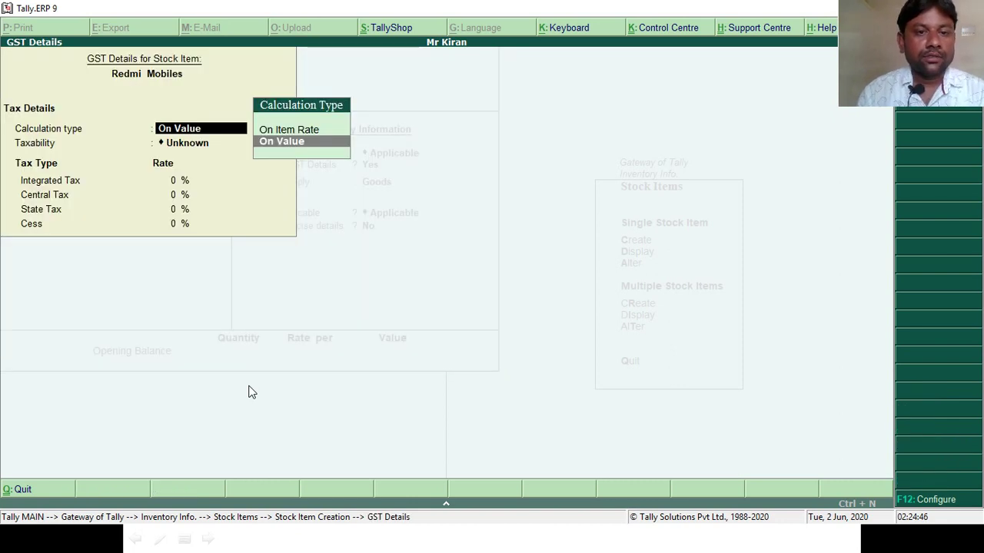
key("Return")
key("Down")
key("Down")
key("Down")
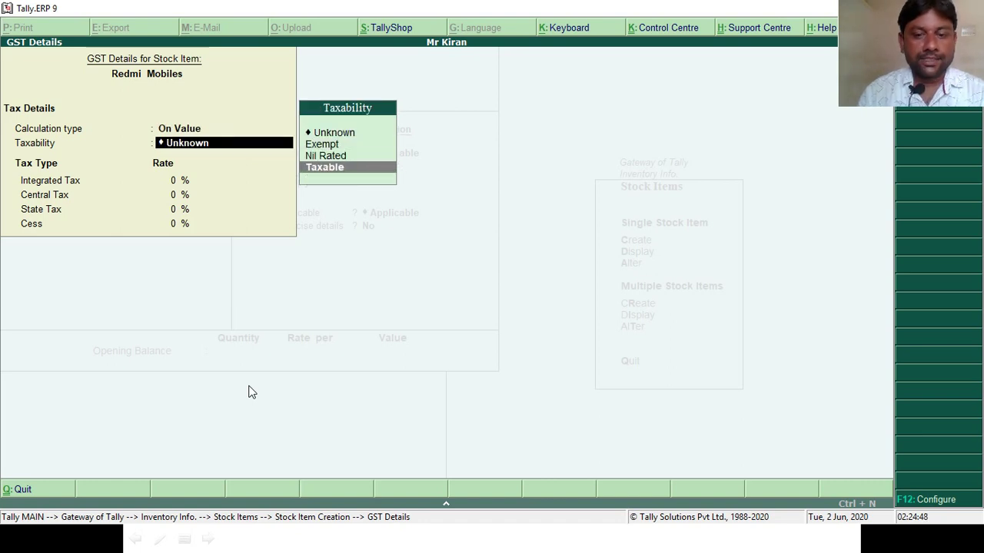
key("Return")
Step: Set the integrated tax rate of Redmi Mobiles to 12%, keep the remaining defaults and save the item
type("12")
key("Return")
key("Return")
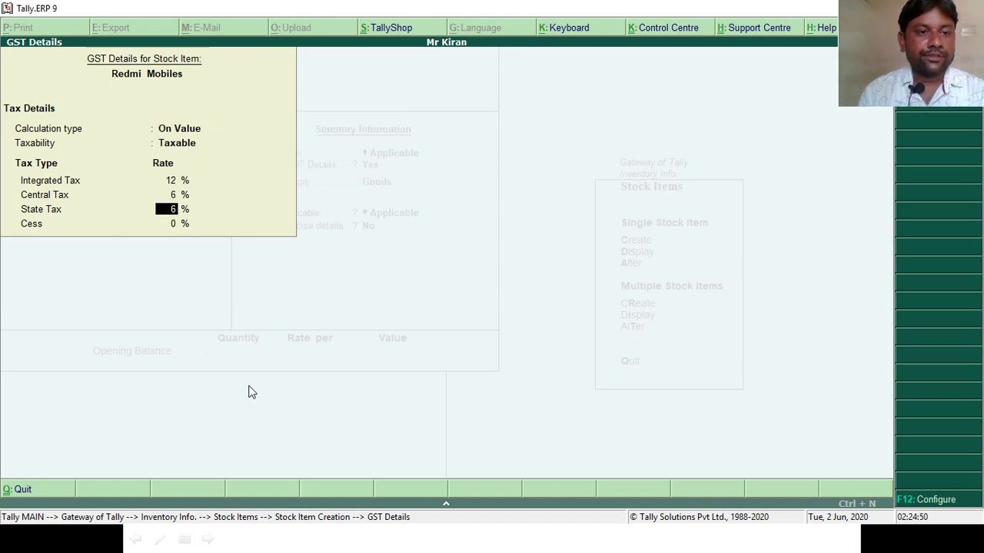
key("Return")
key("Return")
key("Return")
key("Return")
key("Return")
key("Return")
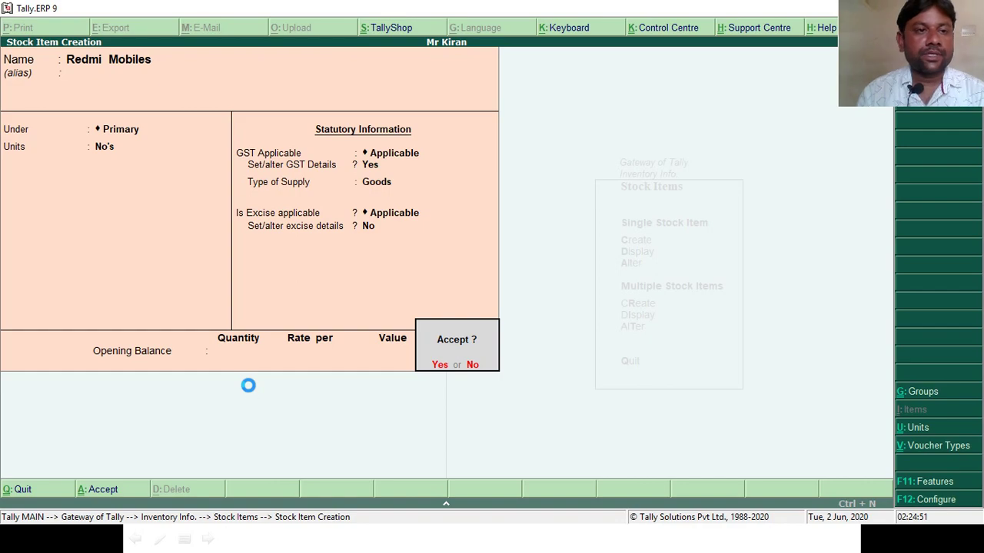
Step: Check the purchase list slide for the third product and name the new stock item Oppo Mobiles, under Primary, with unit No's
key("alt+Tab")
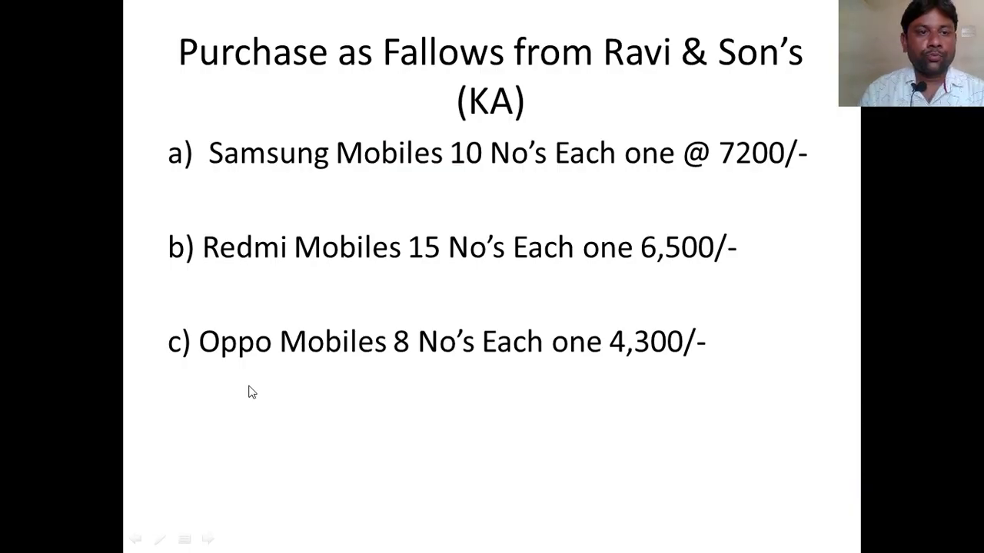
key("alt+Tab")
type("Opp")
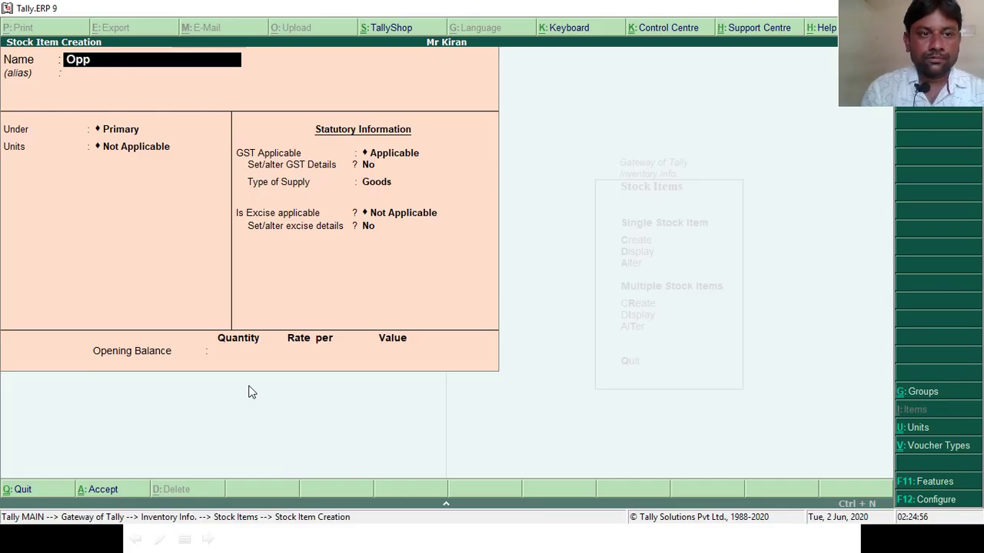
type("o Mon")
key("BackSpace")
type("boiles")
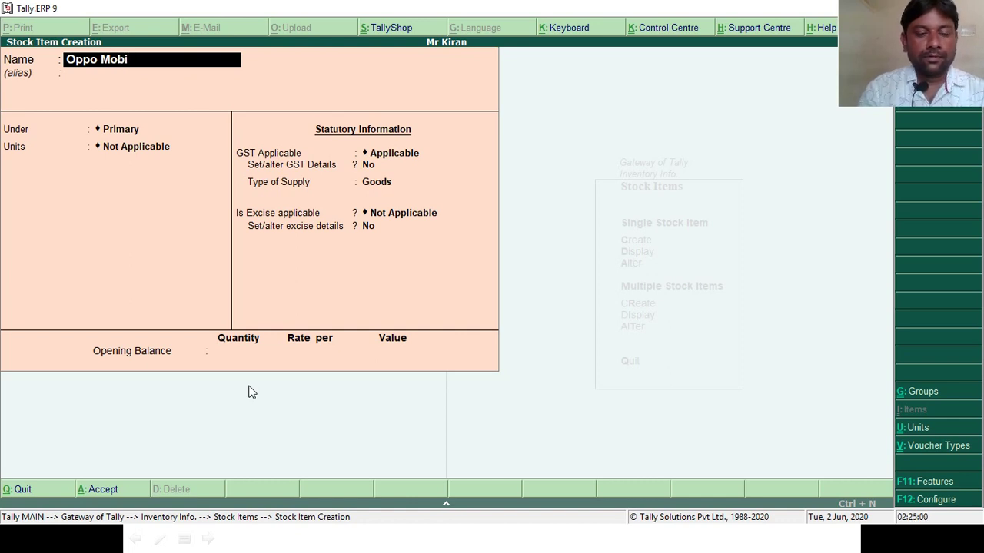
key("Return")
key("Return")
key("Down")
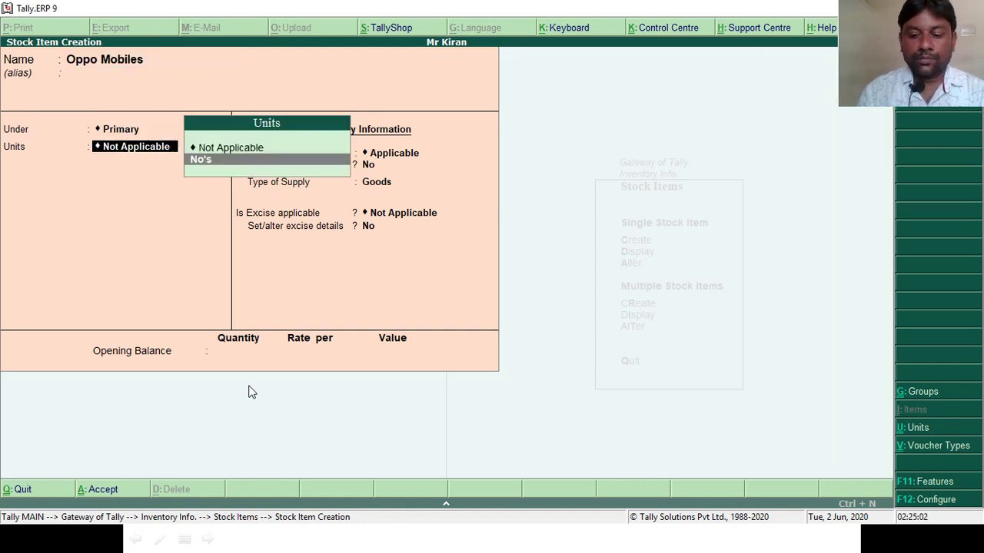
key("Return")
Step: Keep GST Applicable for Oppo Mobiles and set its GST details to On Value and Taxable
key("Return")
key("y")
key("Return")
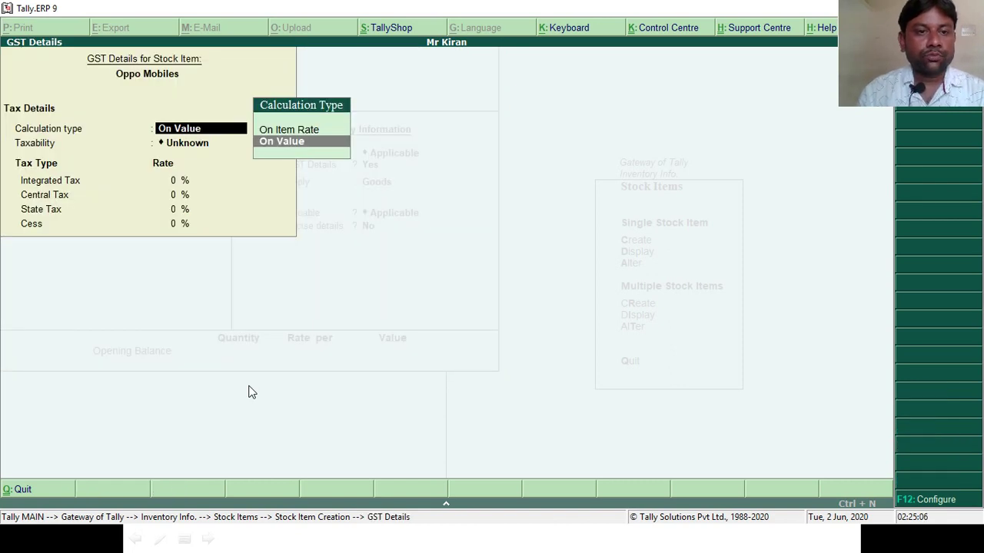
key("Return")
key("Down")
key("Down")
key("Down")
key("Return")
Step: Enter 12% as the integrated tax rate for Oppo Mobiles, keep the remaining defaults and save the stock item
type("12")
key("Return")
key("Return")
key("Return")
key("Return")
key("Return")
key("Return")
key("Return")
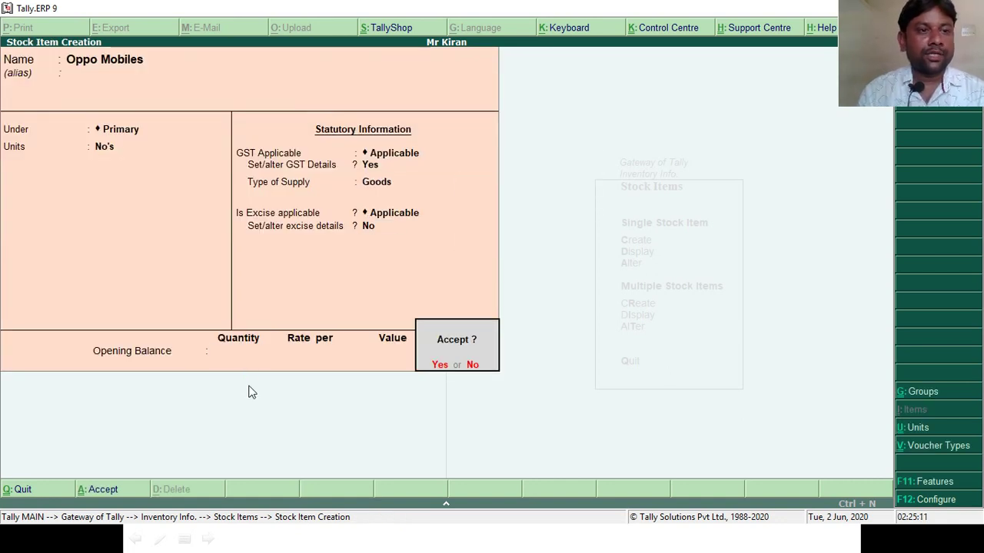
key("Return")
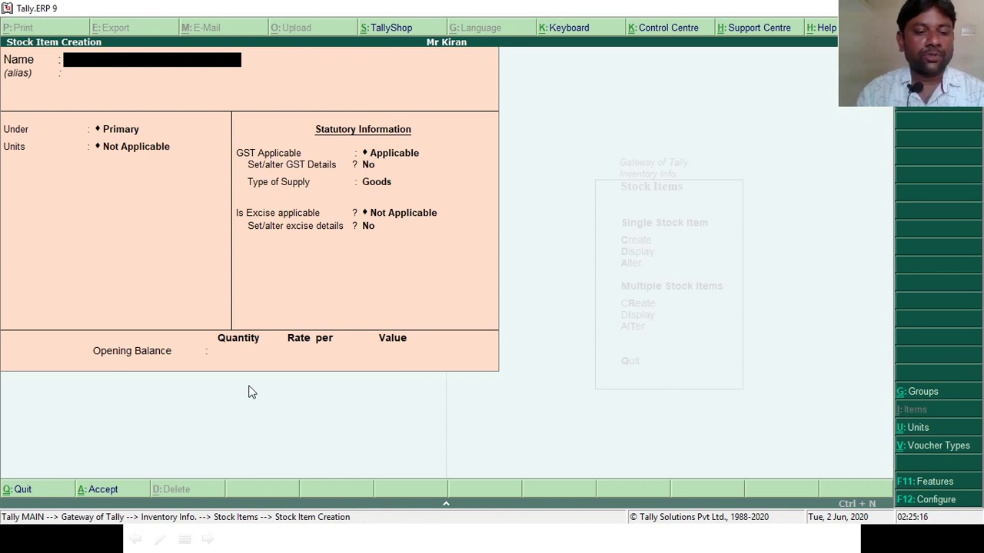
Step: Check the exercise slides, leave the blank stock item form and open accounting voucher creation from the Gateway of Tally
key("alt+Tab")
key("alt+Tab")
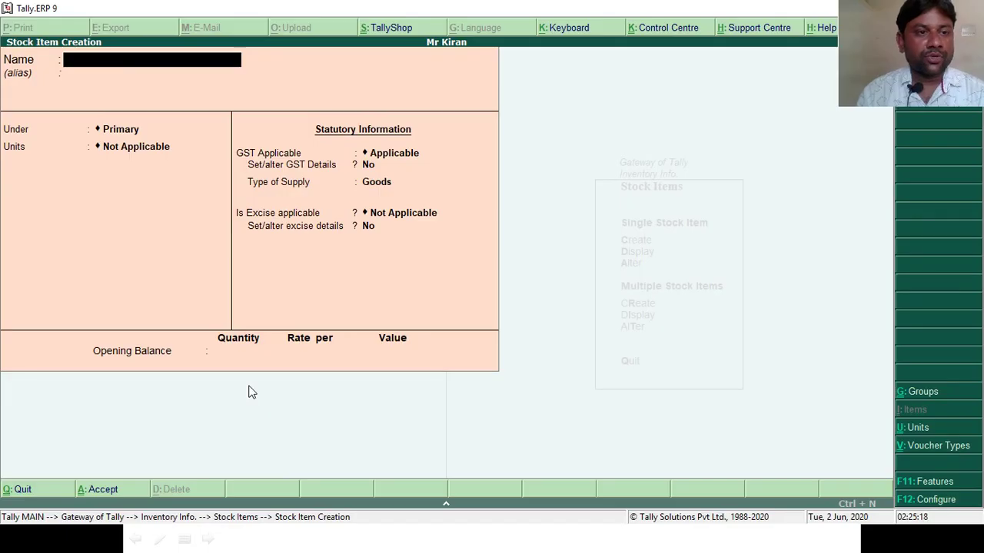
key("alt+Tab")
key("alt+Tab")
key("Escape")
key("Return")
key("Escape")
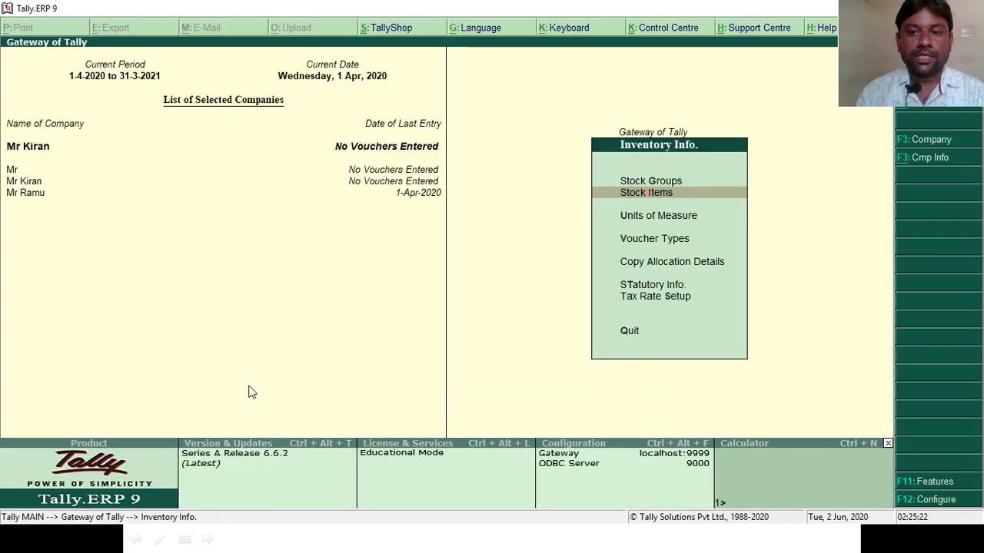
key("Escape")
key("Down")
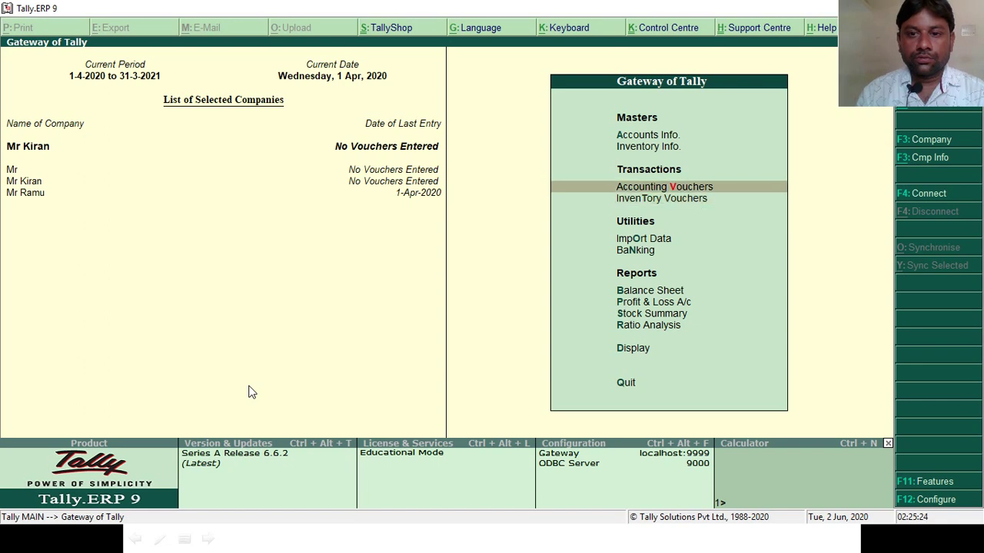
key("Return")
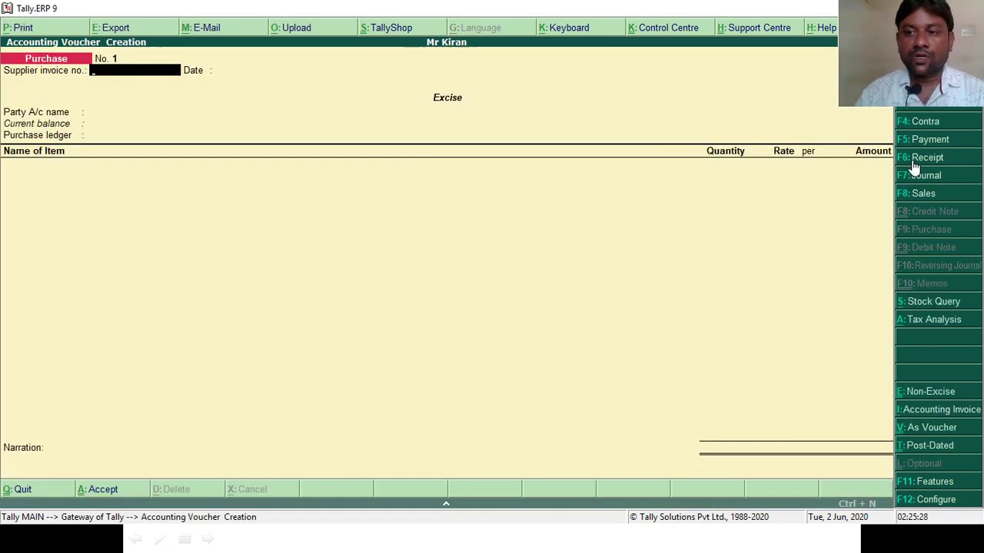
Step: Record a receipt voucher of 5,00,000 into Cash from the business owner's ledger and save it without a narration
left_click(912, 162)
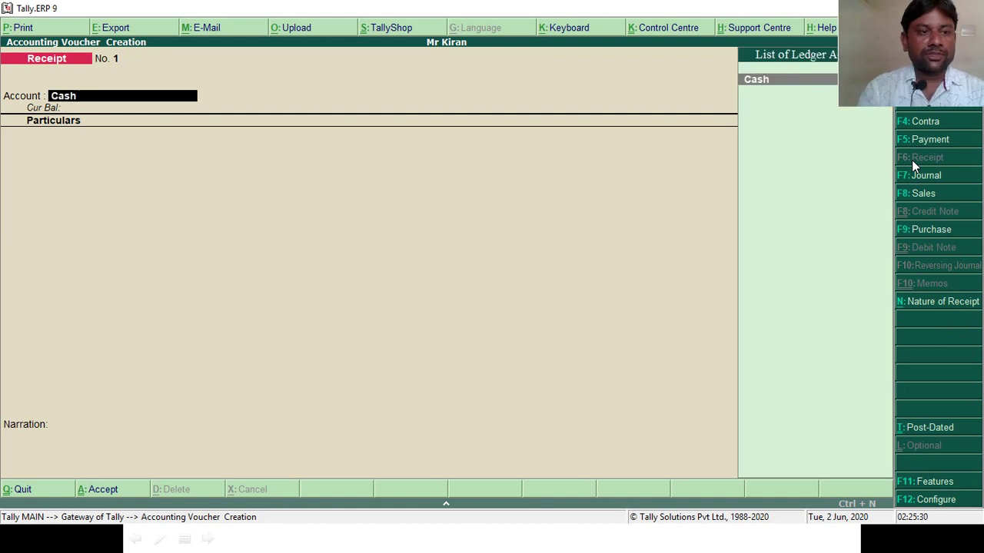
key("Return")
type("Mr")
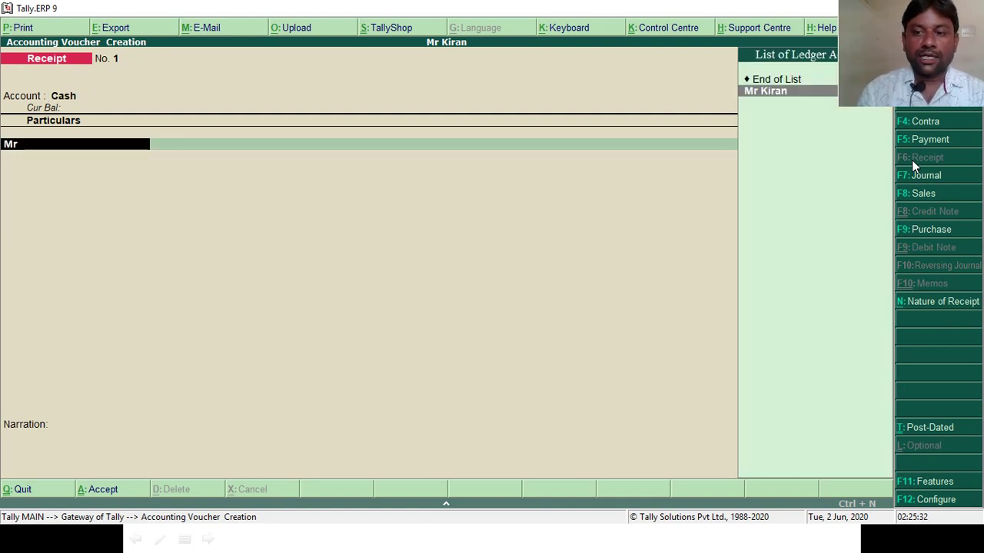
key("Return")
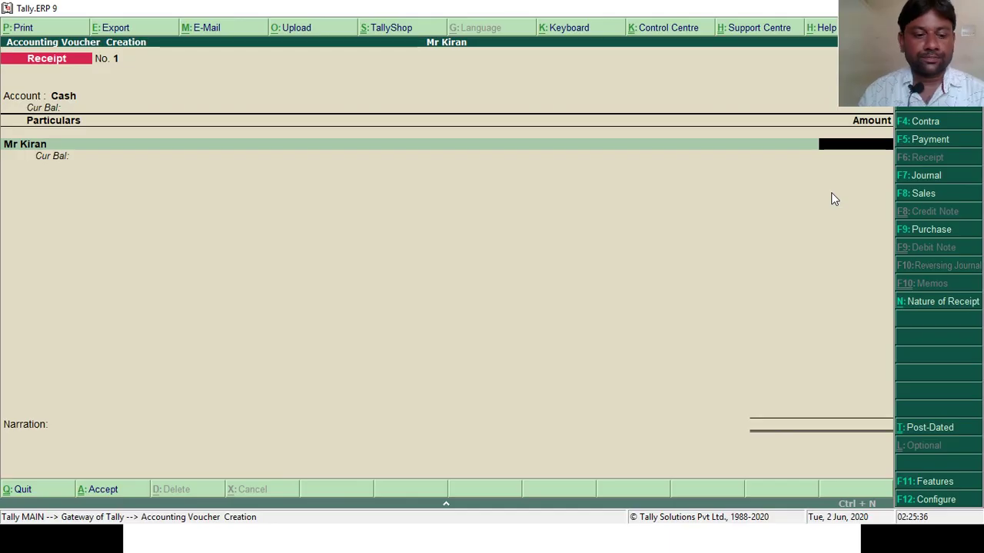
type("500000")
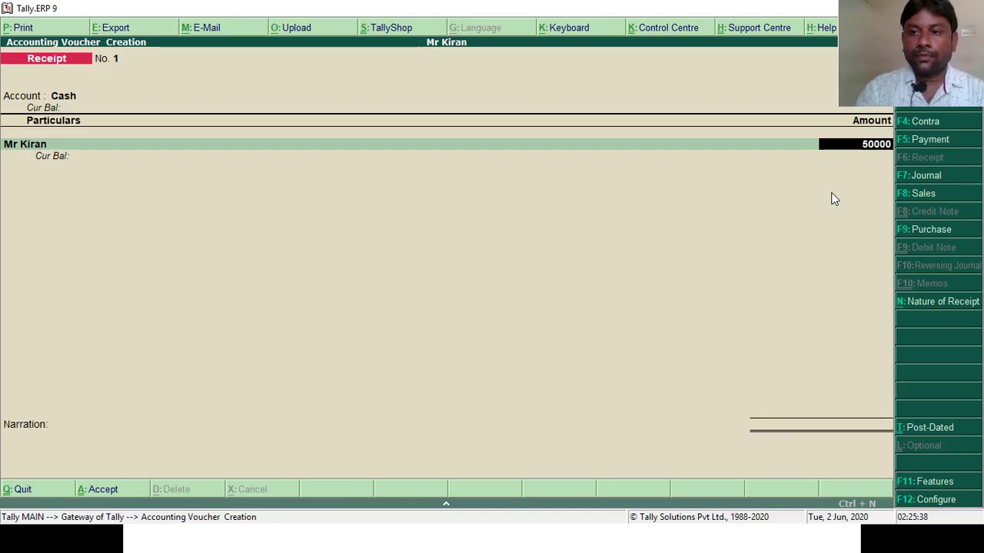
key("Return")
key("Return")
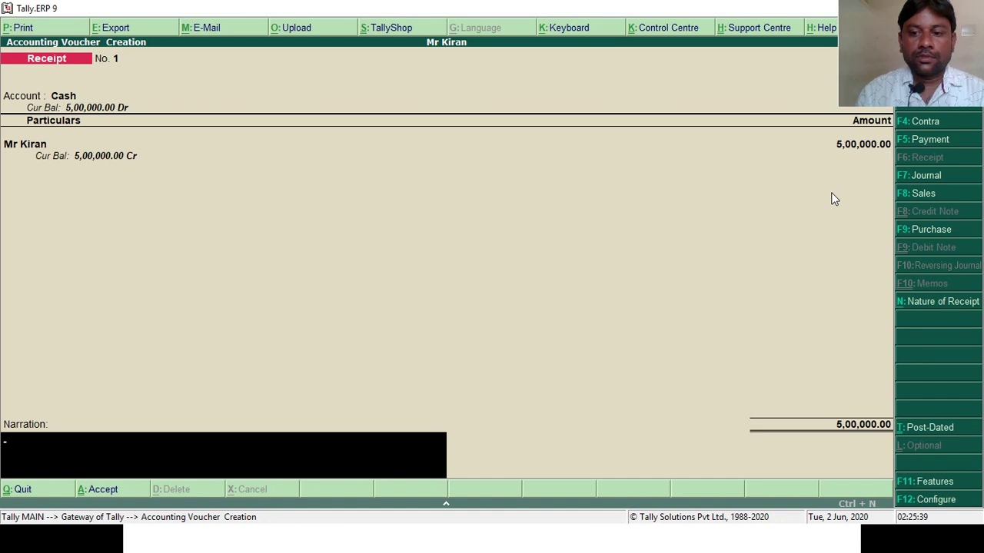
key("Return")
key("Return")
Step: Check the purchase slide and start a purchase voucher with Ravi & Son's as the party account, leaving the supplier invoice number blank
key("alt+Tab")
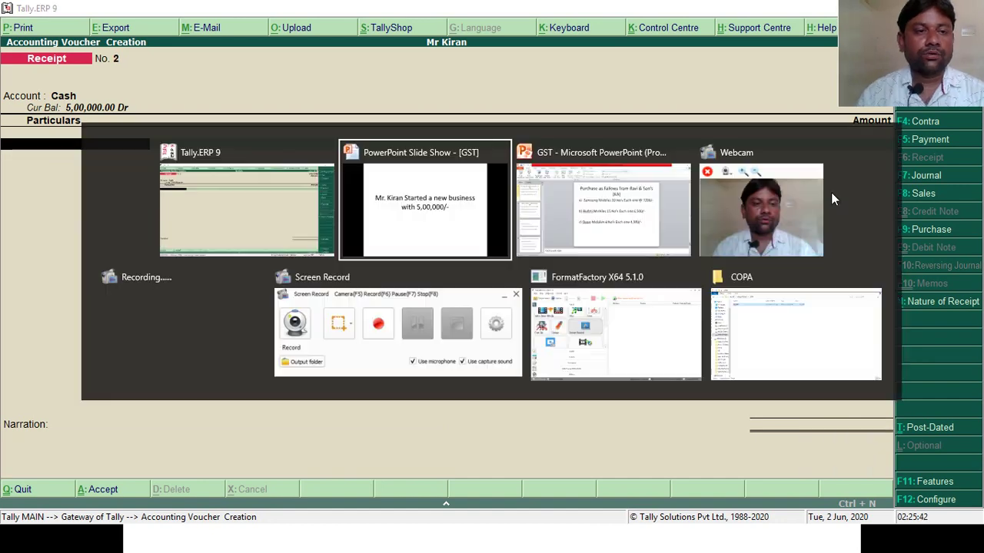
key("Right")
key("alt+Tab")
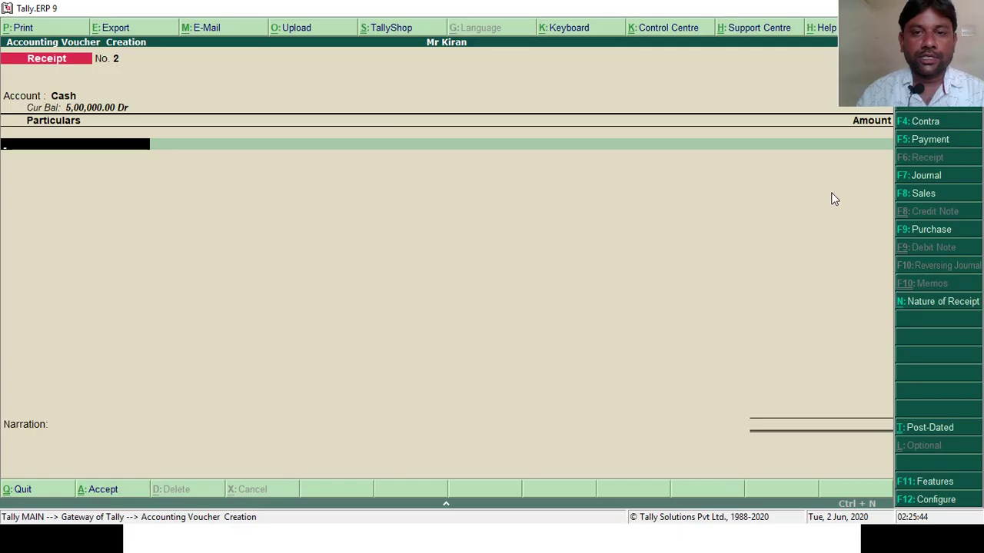
left_click(927, 230)
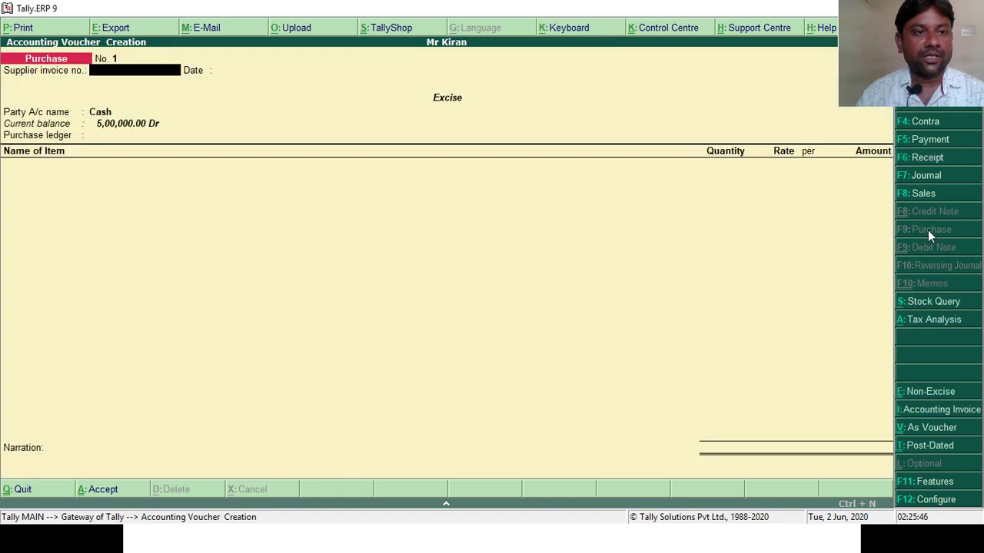
key("Return")
key("Return")
key("alt+Tab")
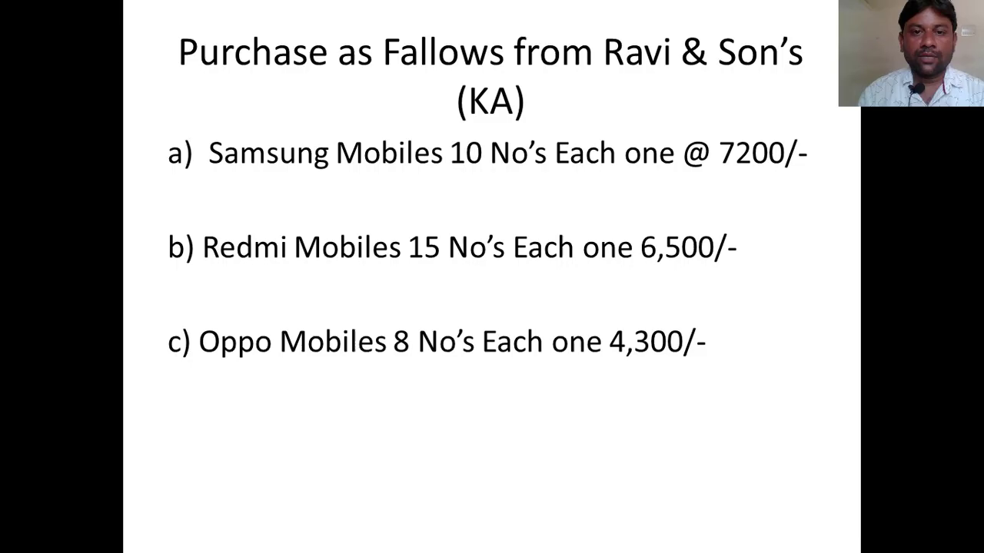
key("alt+Tab")
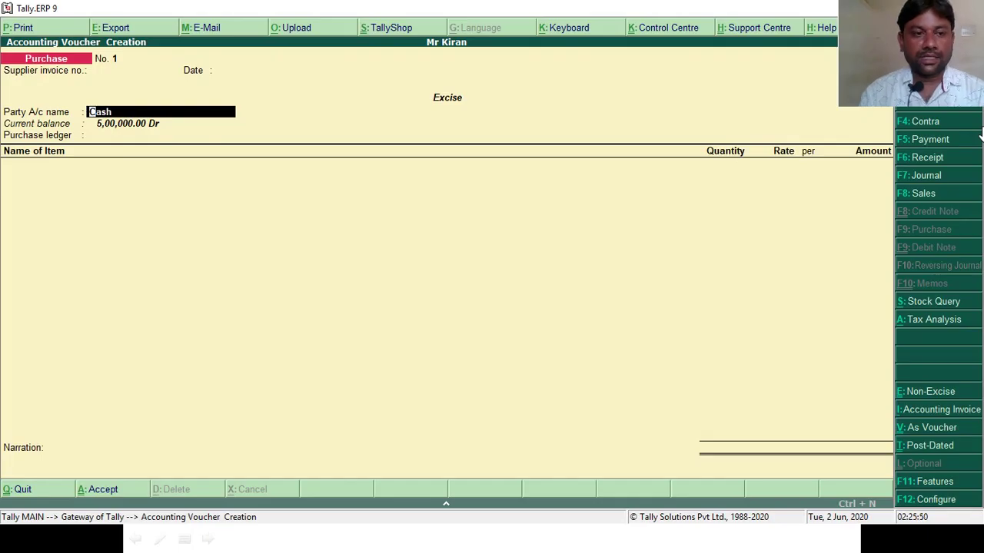
type("Ra")
key("Return")
Step: Accept the default party details for Ravi & Son's and select Purchase as the purchase ledger
key("Return")
key("Return")
key("Return")
key("Return")
key("Return")
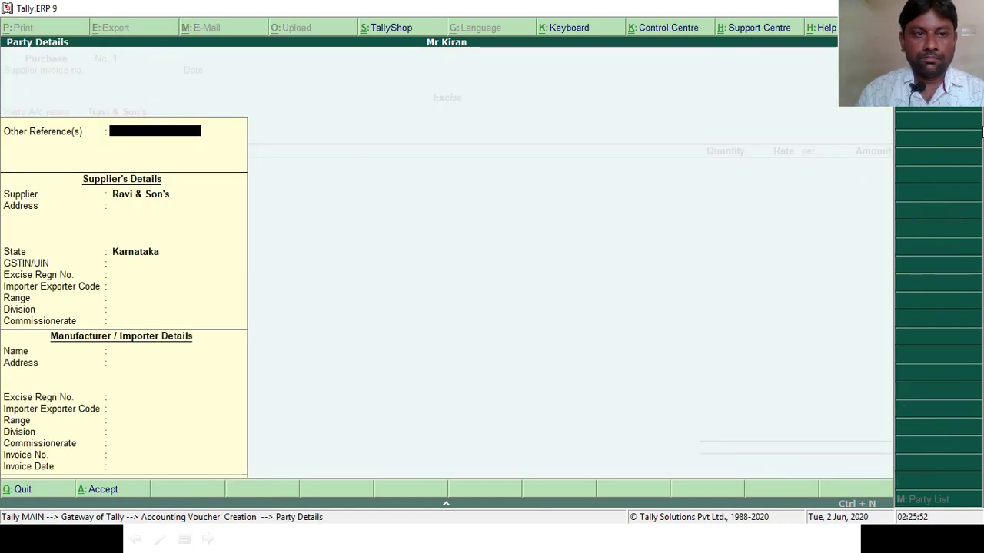
key("Return")
key("Return")
key("Return")
key("Return")
key("Return")
key("Return")
key("Return")
key("Return")
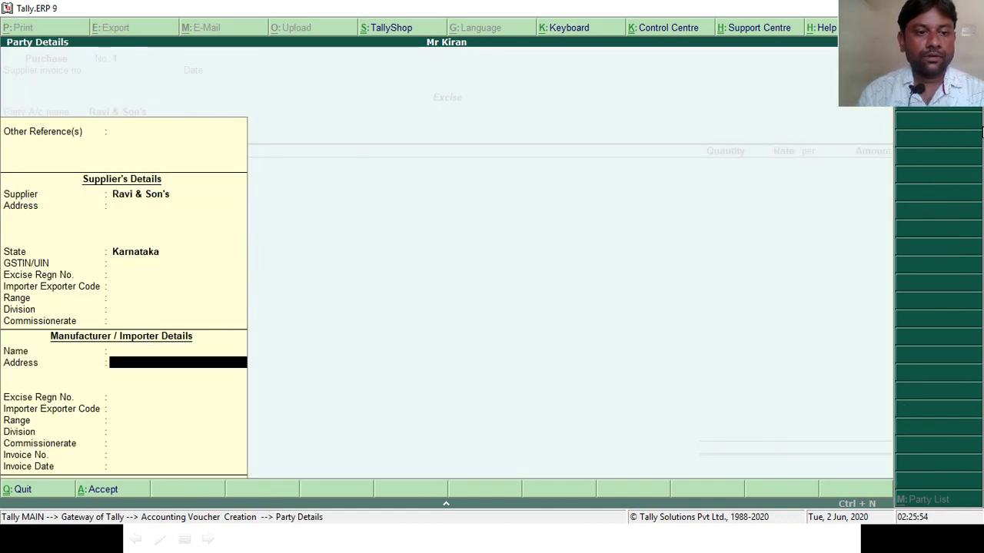
key("Return")
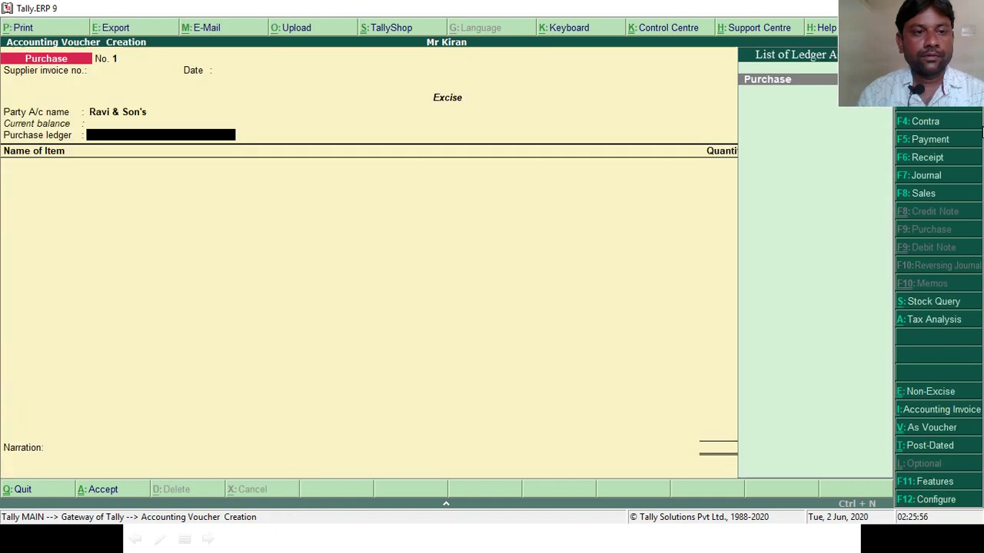
key("Return")
Step: Add Samsung Mobile as the first item of the purchase voucher with the slide's quantity of 10 No's
key("alt+Tab")
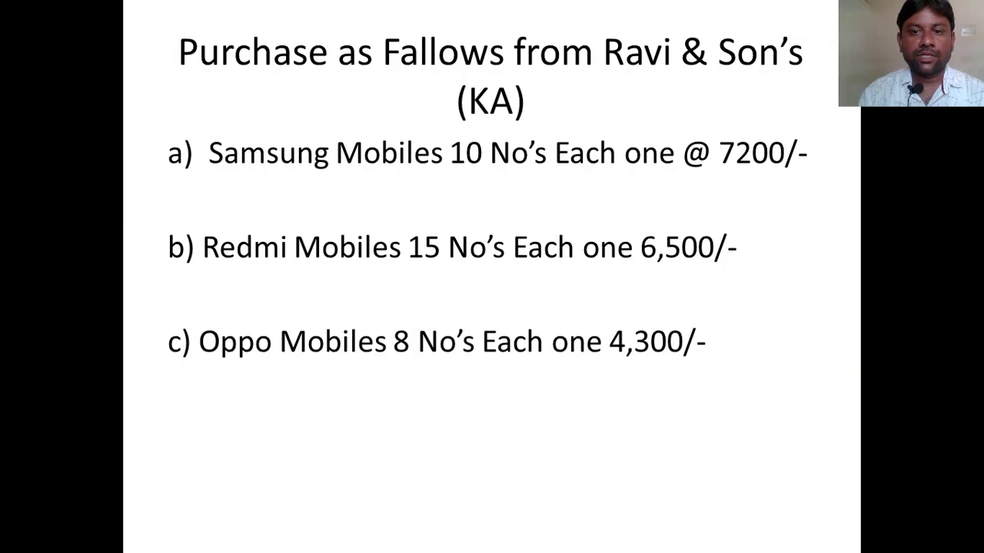
key("alt+Tab")
key("Down")
key("Down")
key("Down")
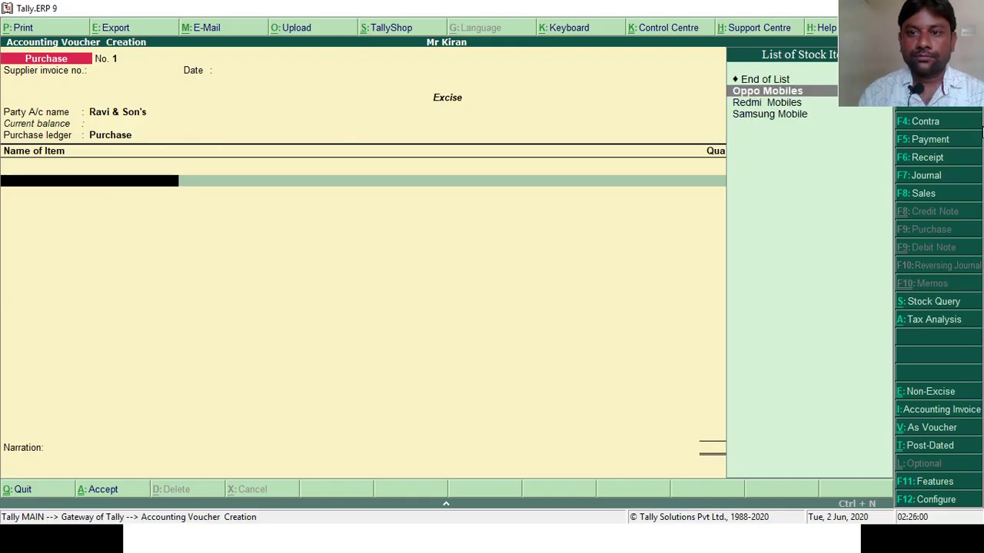
key("Return")
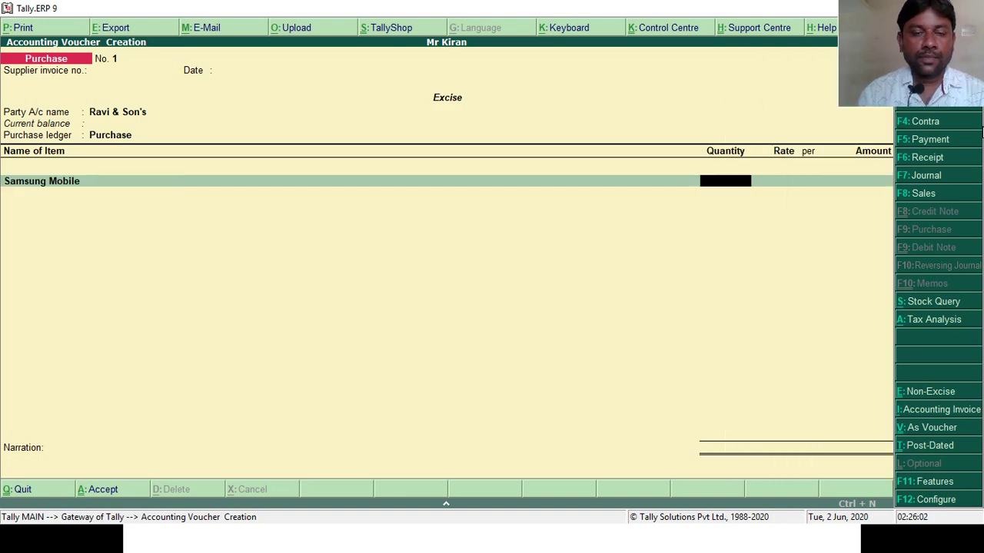
key("alt+Tab")
key("alt+Tab")
type("10")
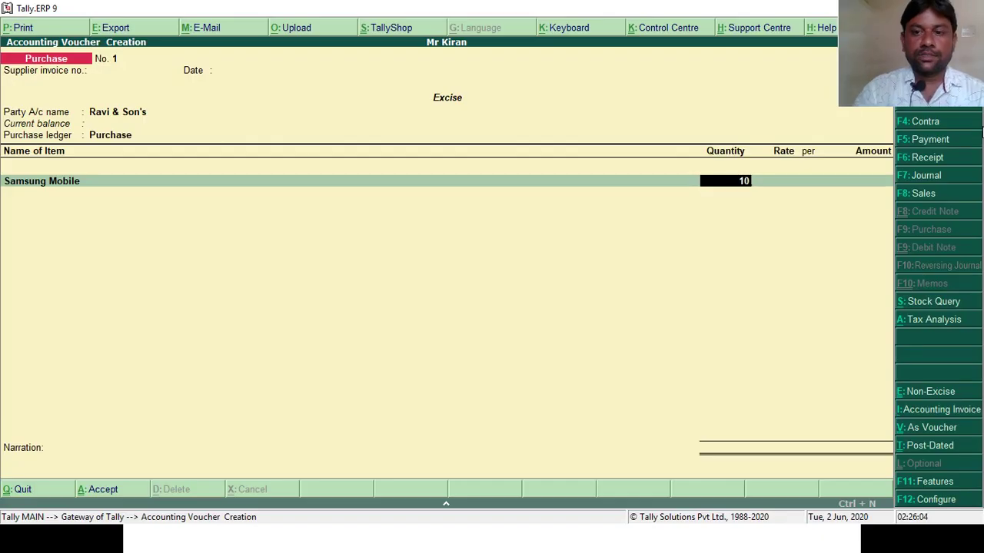
key("Return")
Step: Check the Samsung price on the slide and set the item's rate to 7200 per No's
key("alt+Tab")
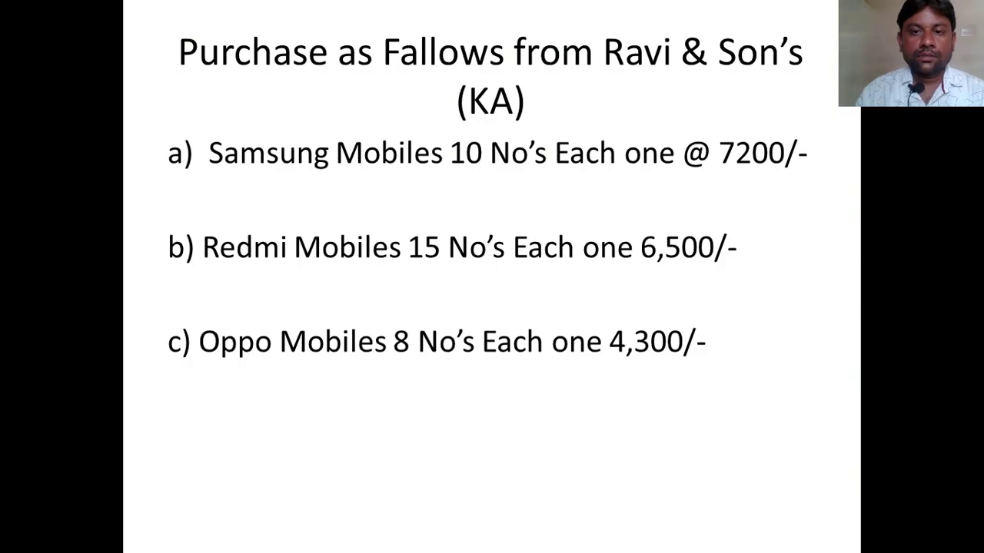
key("alt+Tab")
type("7200")
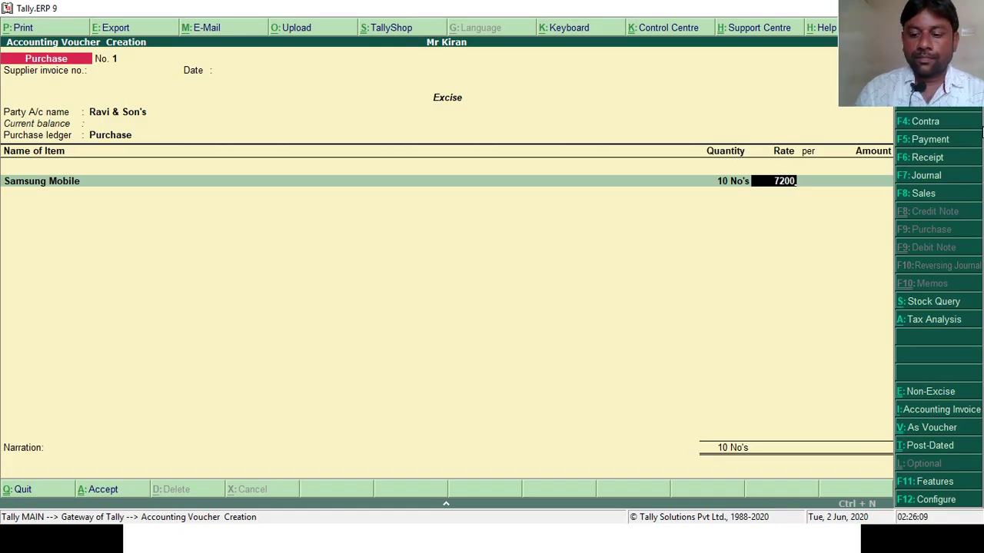
key("Return")
key("Return")
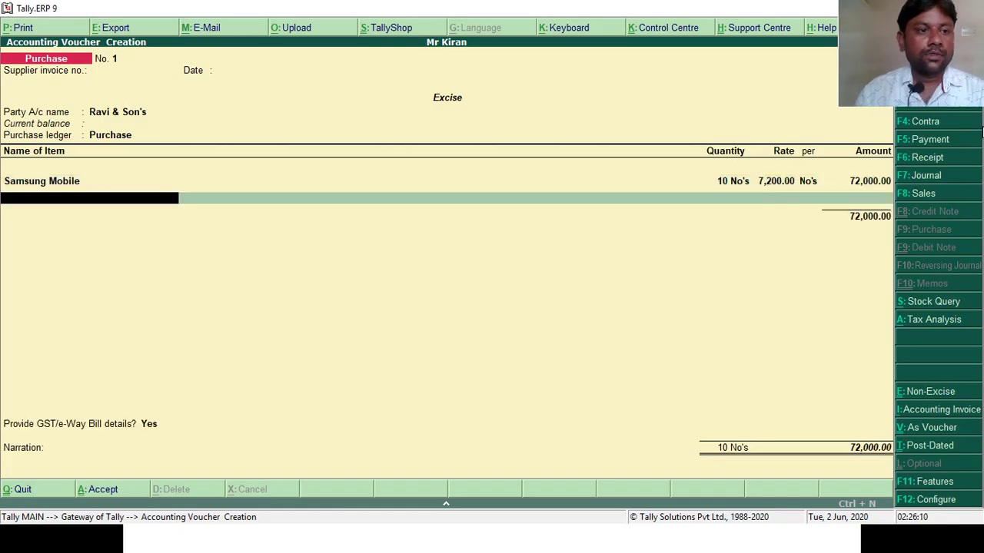
Step: Add Redmi Mobiles as the second item of the purchase voucher with the slide's quantity of 15 No's
key("alt+Tab")
key("alt+Tab")
type("Re")
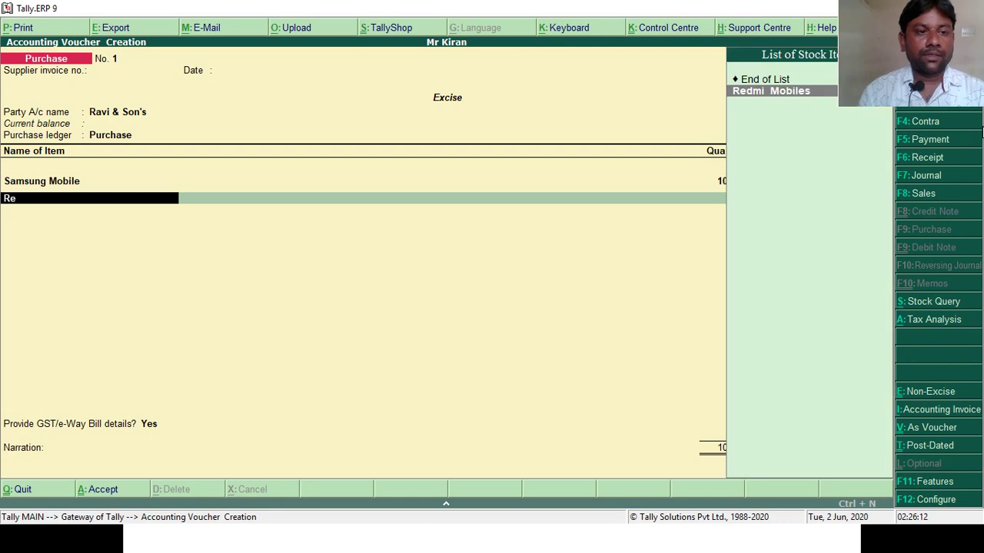
key("Return")
key("alt+Tab")
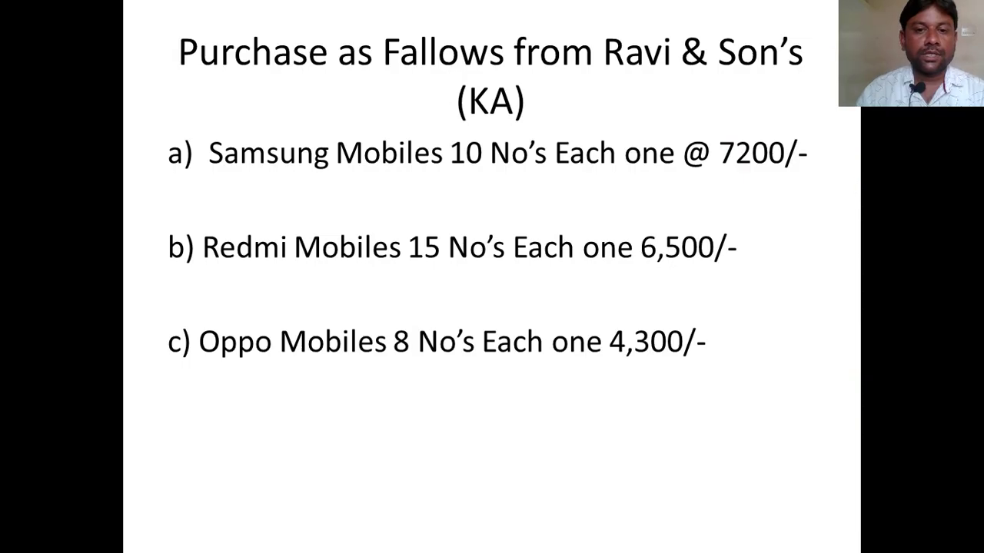
key("alt+Tab")
type("15")
key("Return")
Step: Check the Redmi price on the slide and set the item's rate to 6500 per No's
key("alt+Tab")
key("alt+Tab")
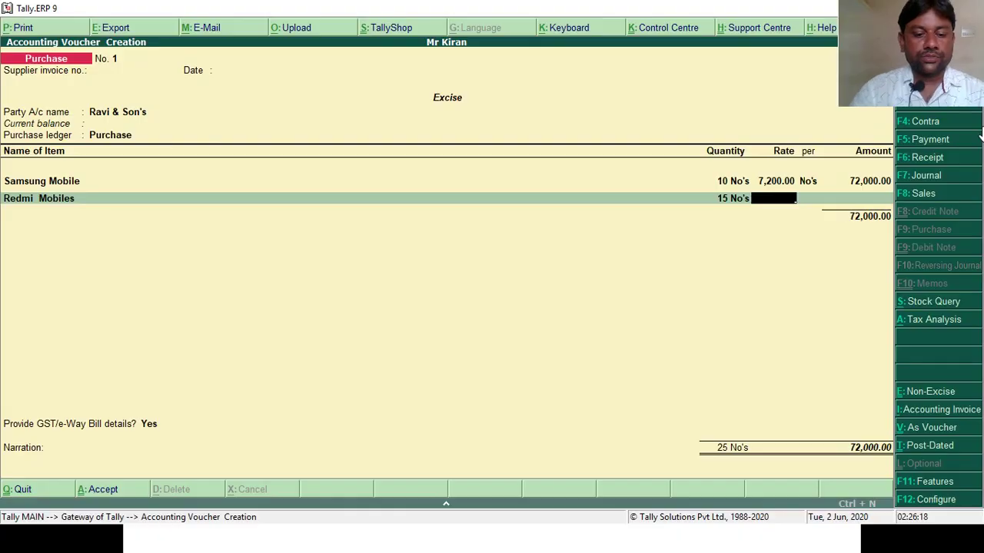
type("6500")
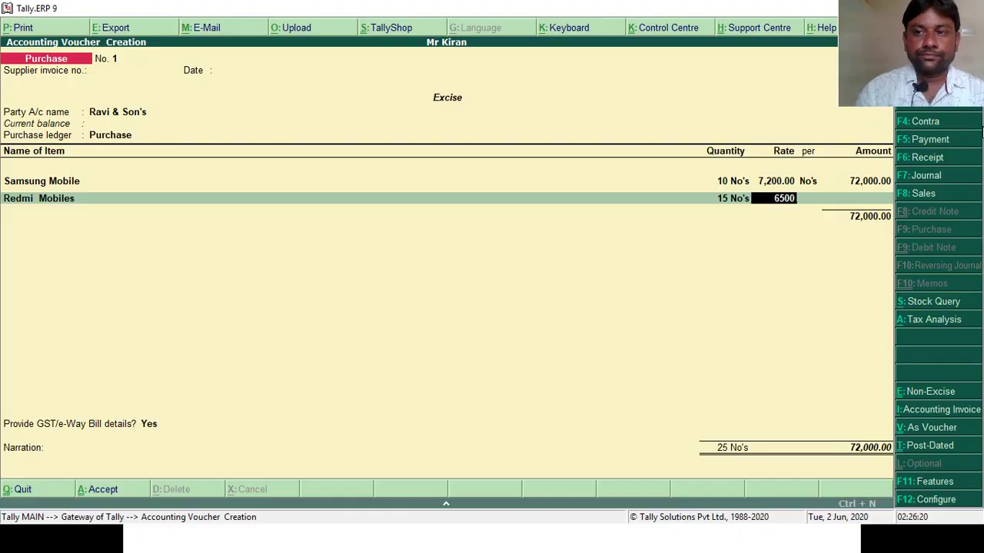
key("Return")
key("Return")
key("Return")
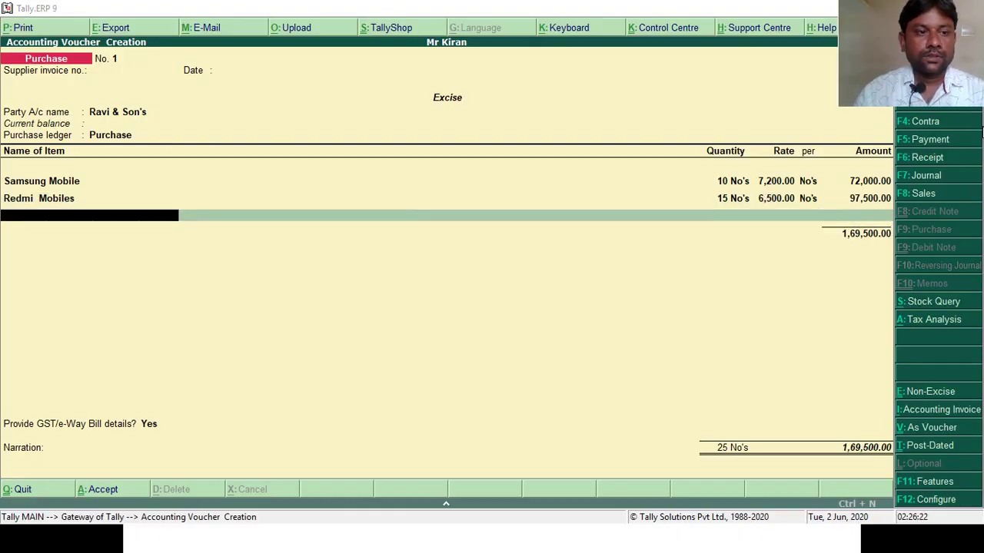
Step: Add Oppo Mobiles as the third item of the purchase voucher with the slide's quantity of 8 No's
key("alt+Tab")
key("alt+Tab")
type("Opp")
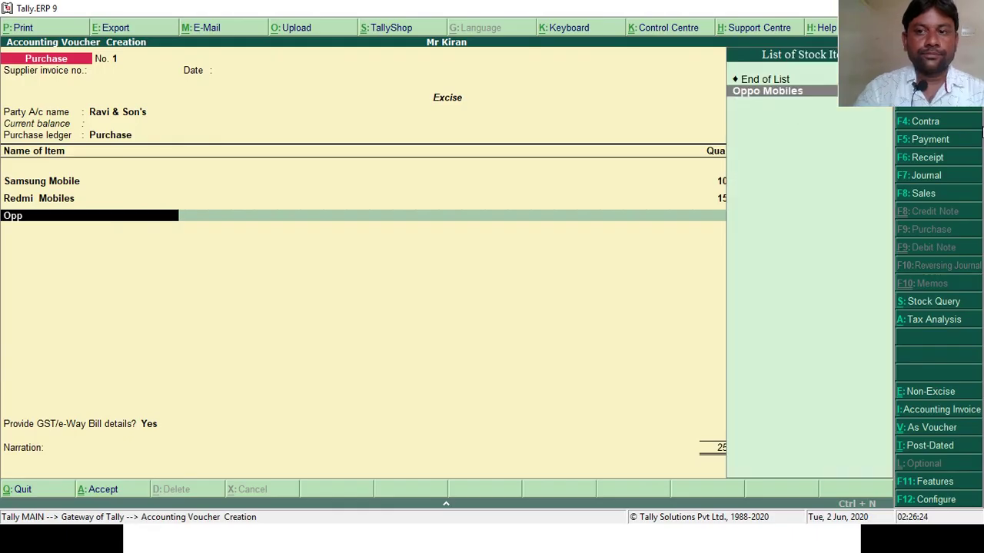
key("Return")
key("alt+Tab")
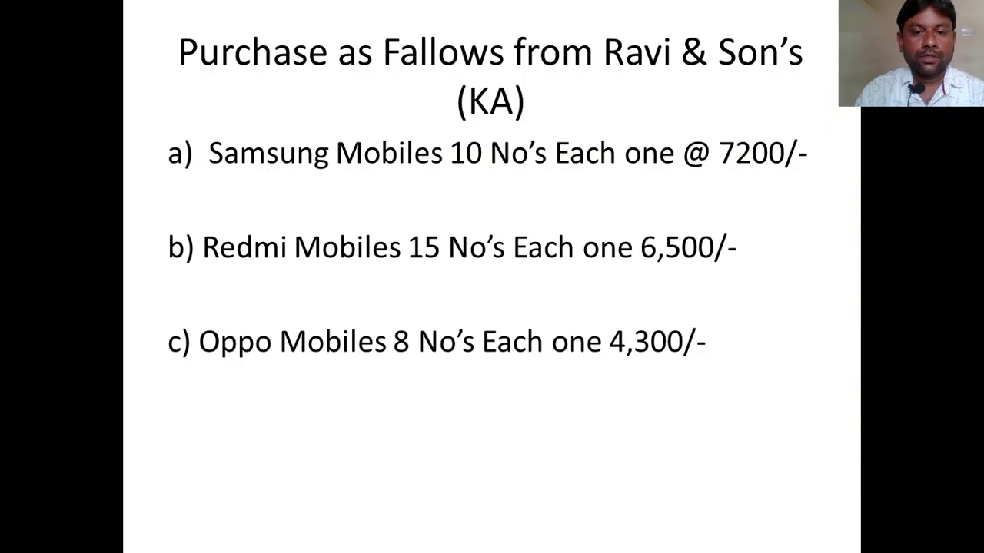
key("alt+Tab")
type("8")
key("alt+Tab")
key("alt+Tab")
type("43")
key("BackSpace")
key("BackSpace")
key("BackSpace")
type("8")
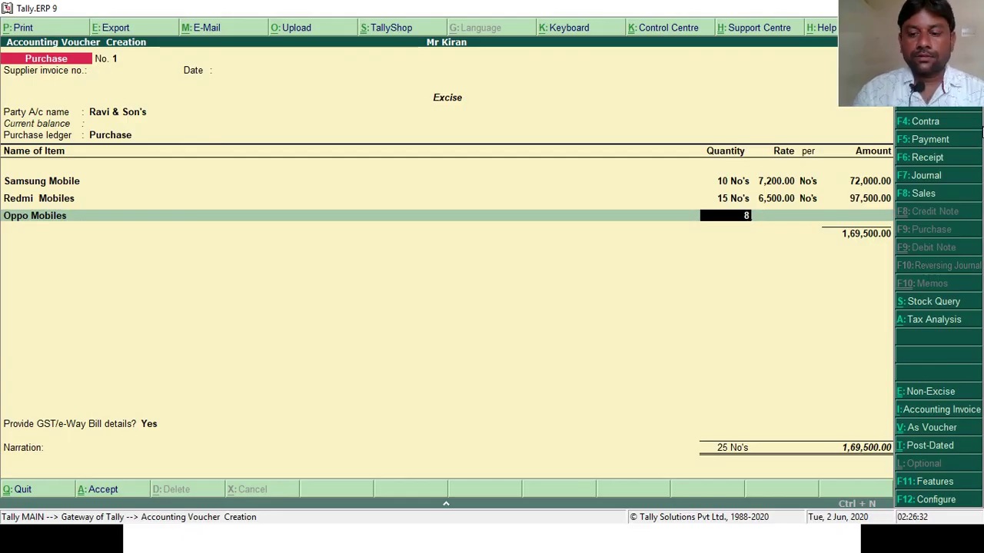
key("Return")
Step: Set the rate of Oppo Mobiles to 4300 per No's, end the item list and review the purchase slide
type("4300")
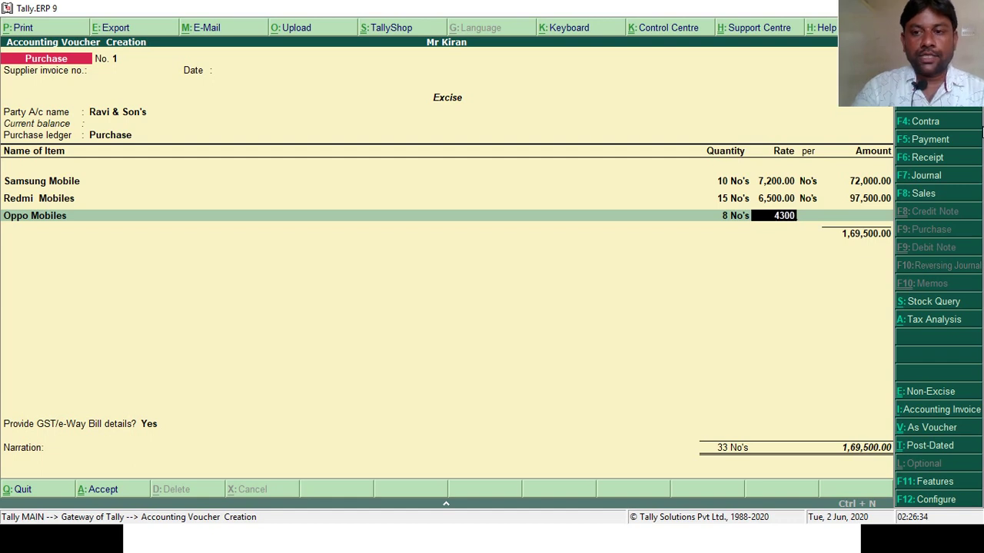
key("Return")
key("Return")
key("Return")
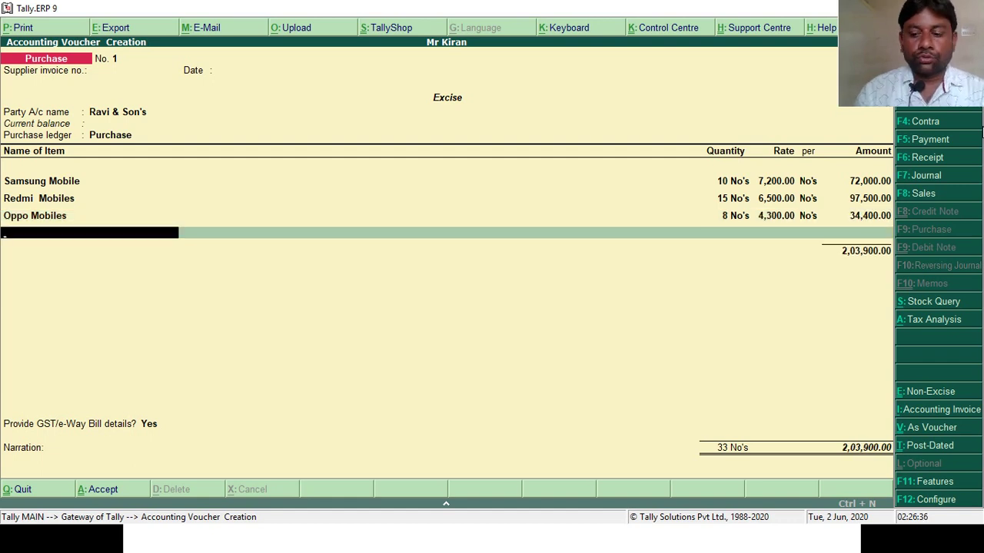
key("Return")
key("alt+Tab")
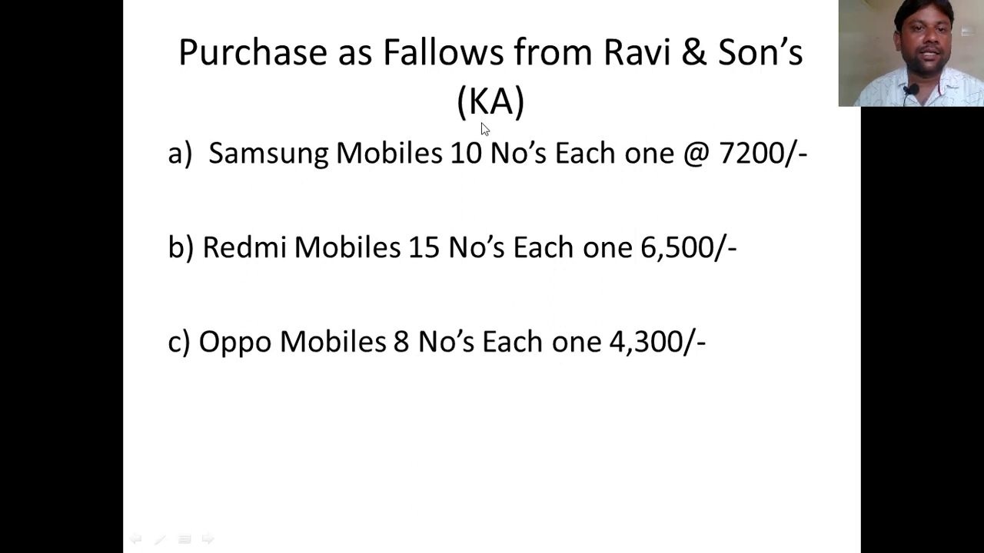
Step: Add the SGST and CGST tax ledgers below the mobile items in the purchase voucher from Ravi & Son's
key("alt+Tab")
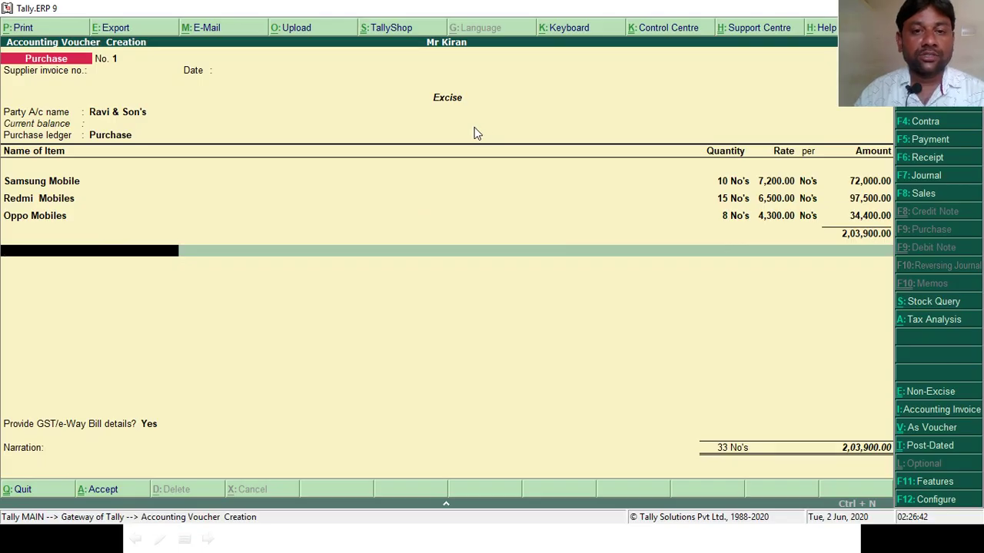
key("alt+Tab")
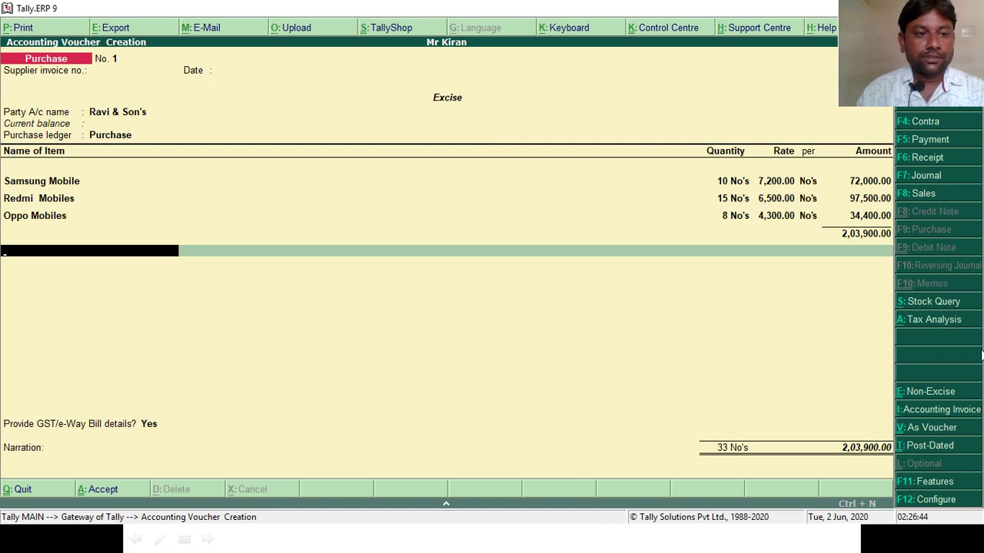
type("Sg")
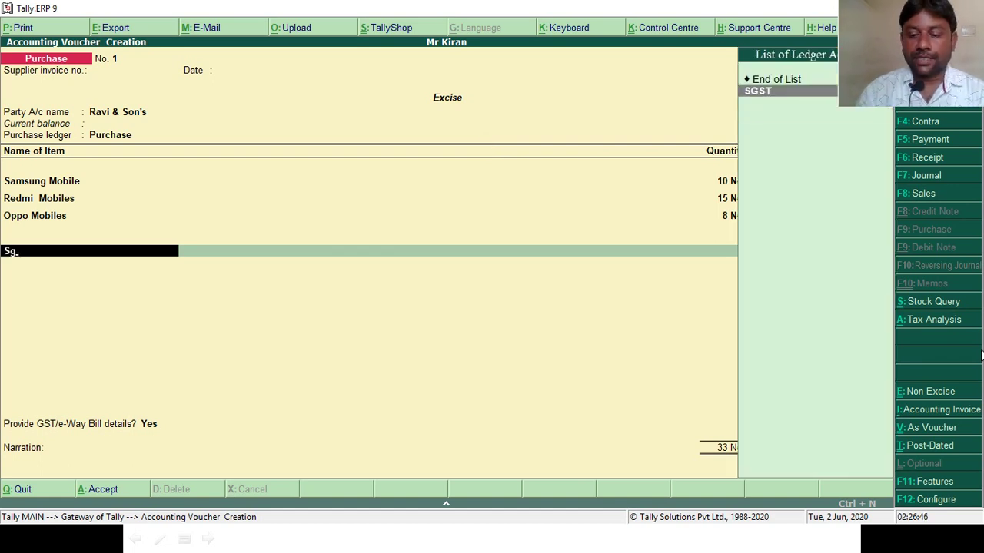
key("Return")
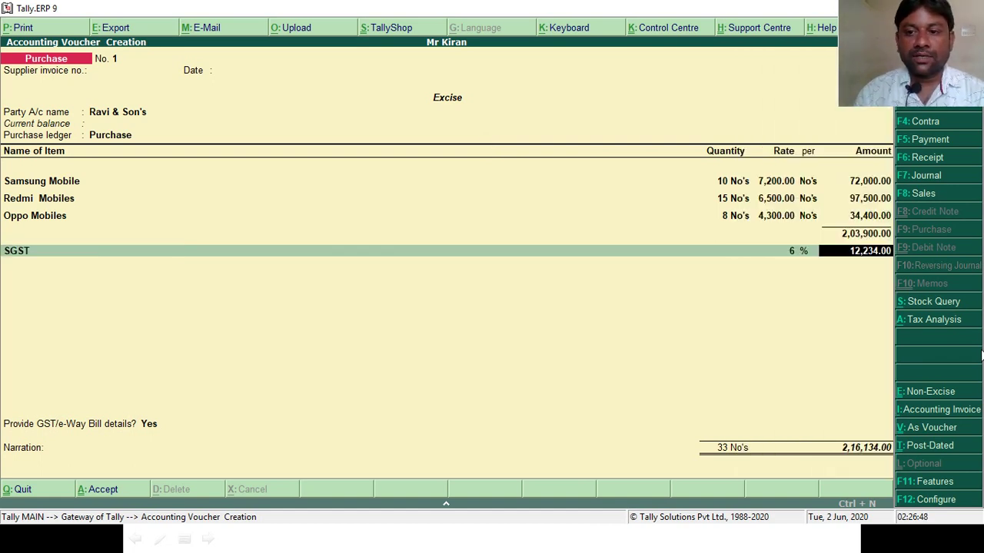
key("Return")
type("Cg")
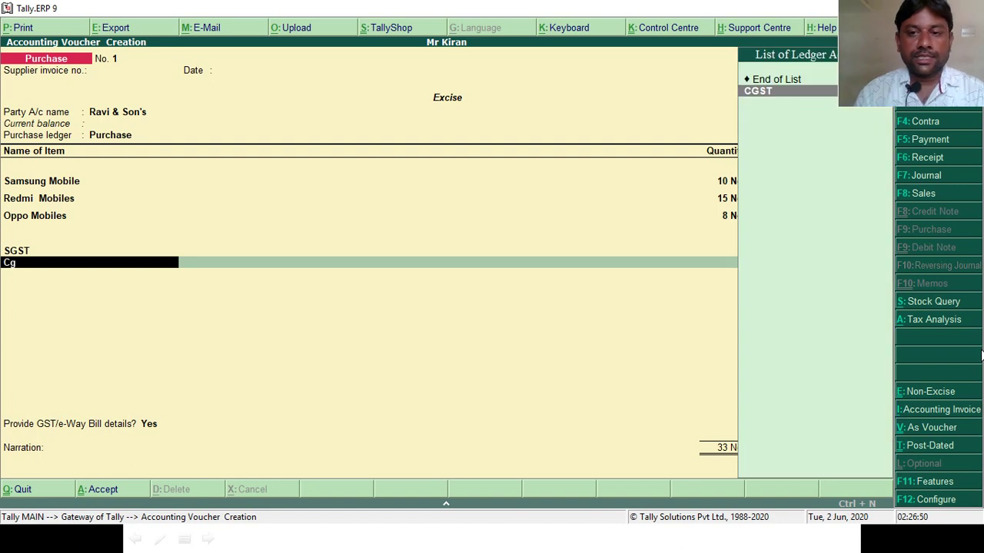
key("Return")
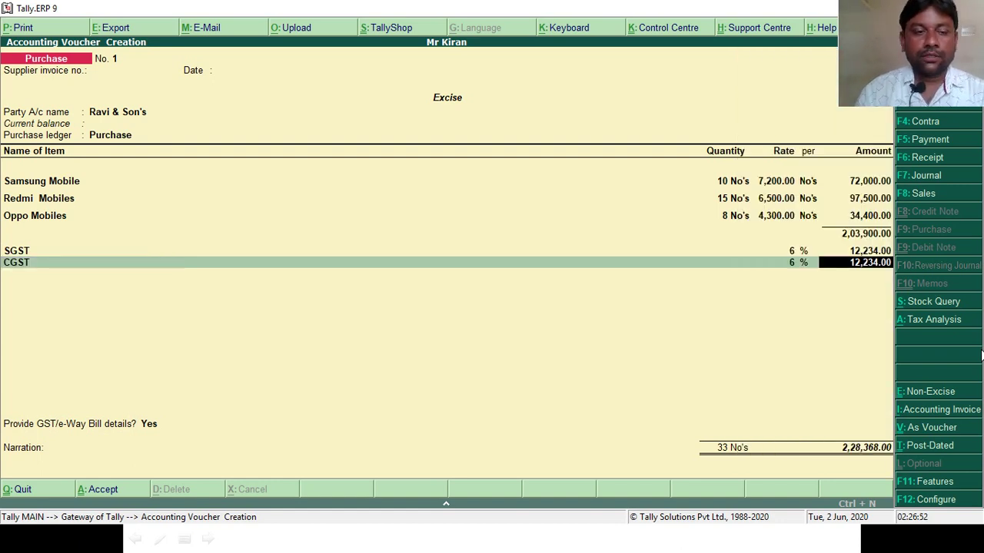
key("Return")
Step: Leave the purchase's e-way bill, consignor and transporter details at their defaults and save the purchase voucher
key("Return")
key("Return")
key("Return")
key("Return")
key("Return")
key("Return")
key("Return")
key("Return")
key("Return")
key("Return")
key("Return")
key("Return")
key("Return")
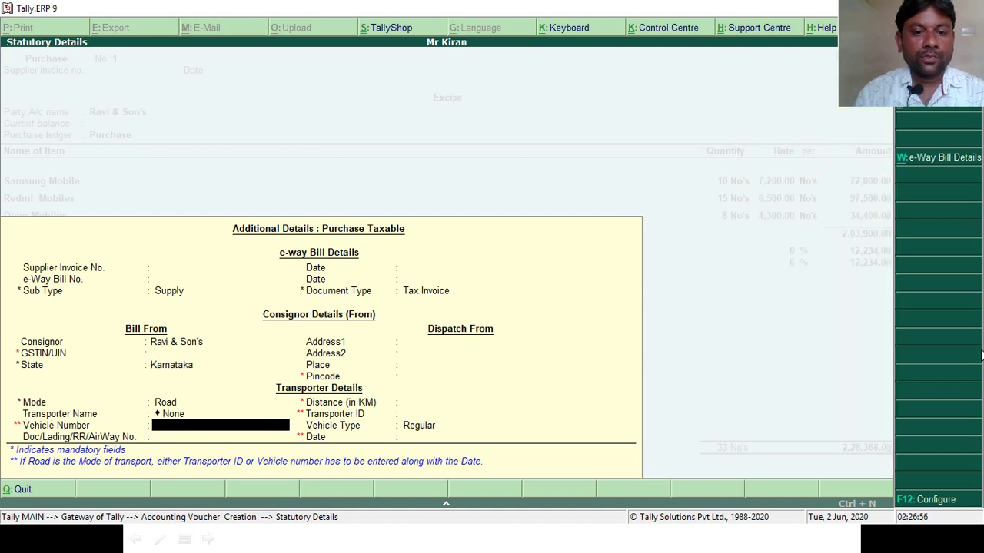
key("Return")
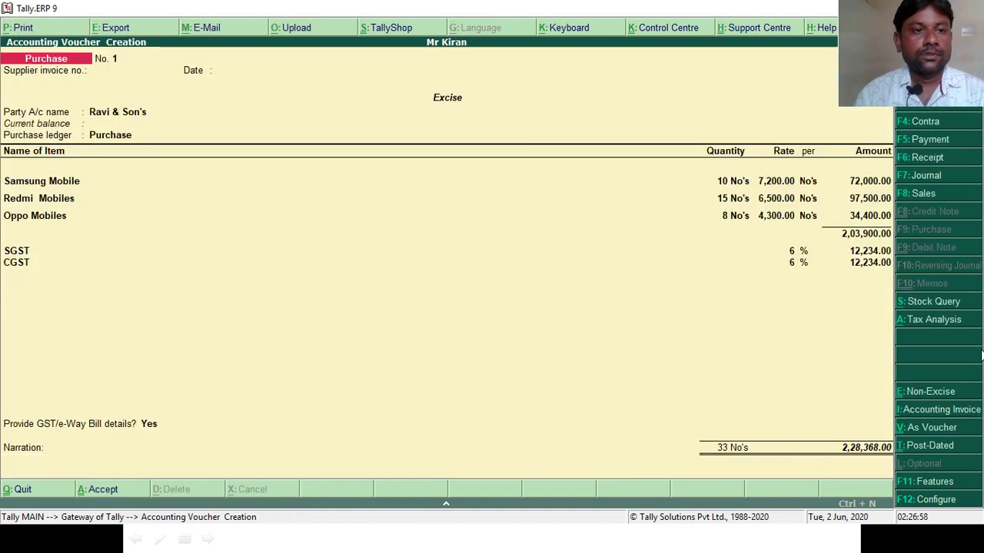
key("Return")
key("Return")
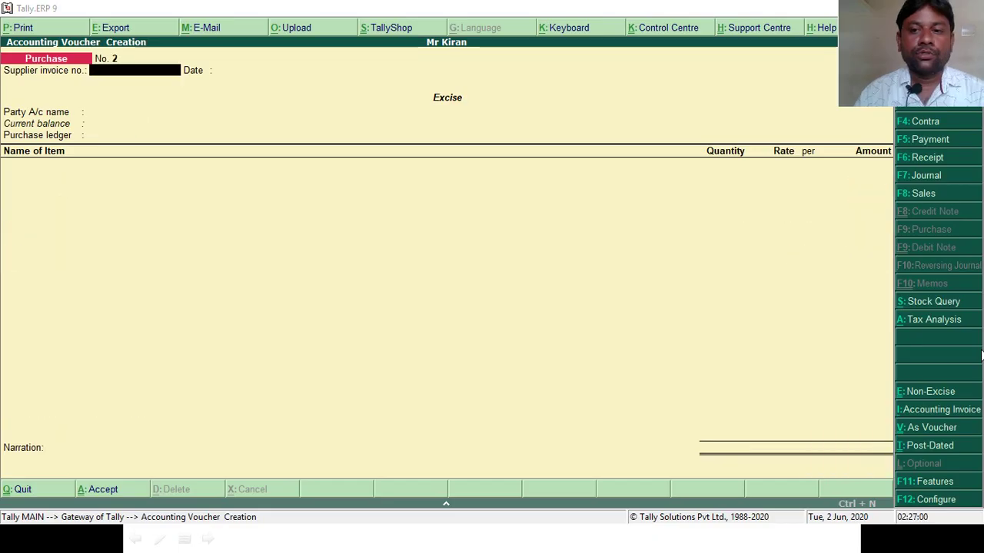
Step: Review the Ganesh Traders sales slide and start a sales voucher in Tally without a reference number
key("alt+Tab")
key("Down")
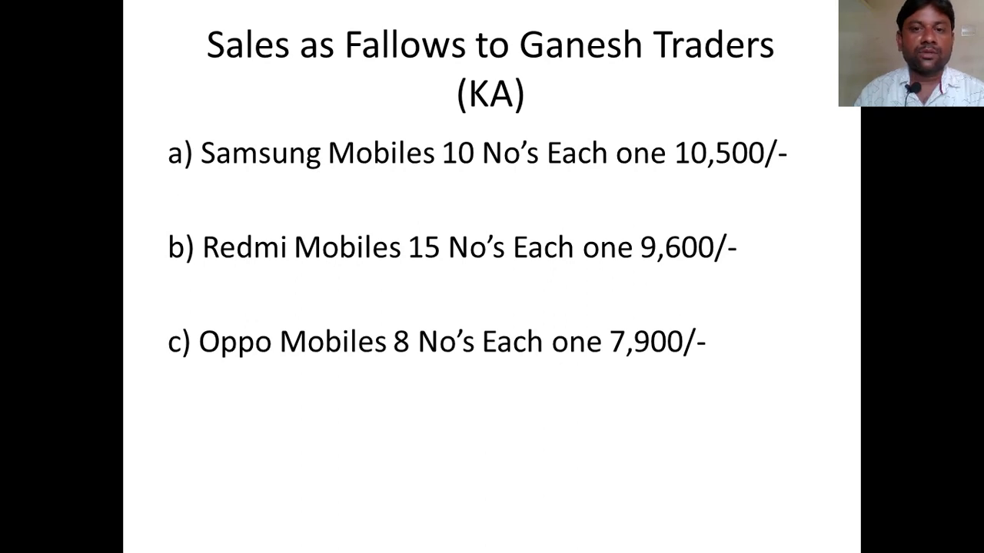
key("alt+Tab")
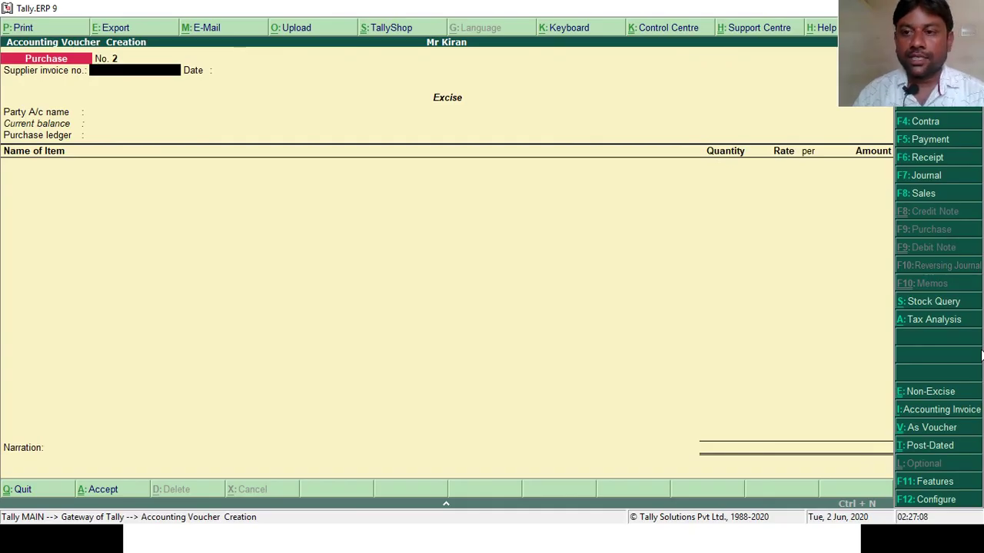
left_click(920, 196)
key("Return")
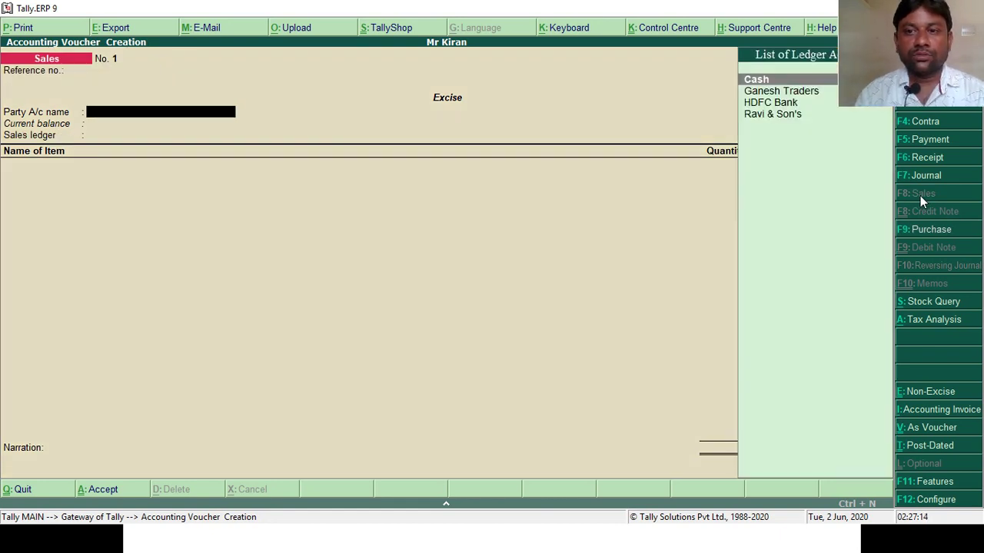
key("alt+Tab")
key("alt+Tab")
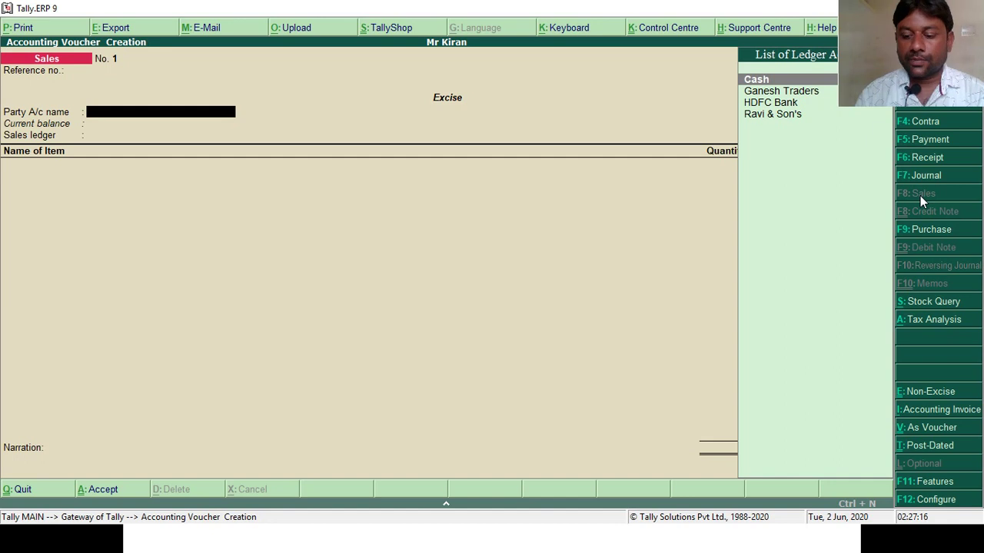
Step: Set Ganesh Traders as the sales party with default despatch and buyer details, and choose Sales as the sales ledger
key("Down")
key("Return")
key("Return")
key("Return")
key("Return")
key("Return")
key("Return")
key("Return")
key("Return")
key("Return")
key("Return")
key("Return")
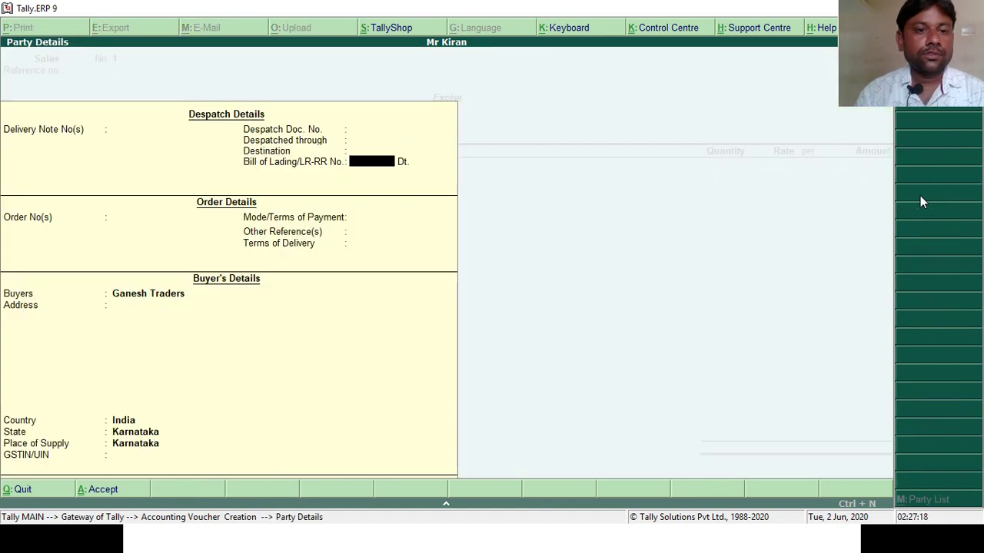
key("Return")
key("Return")
key("Return")
key("Return")
key("Return")
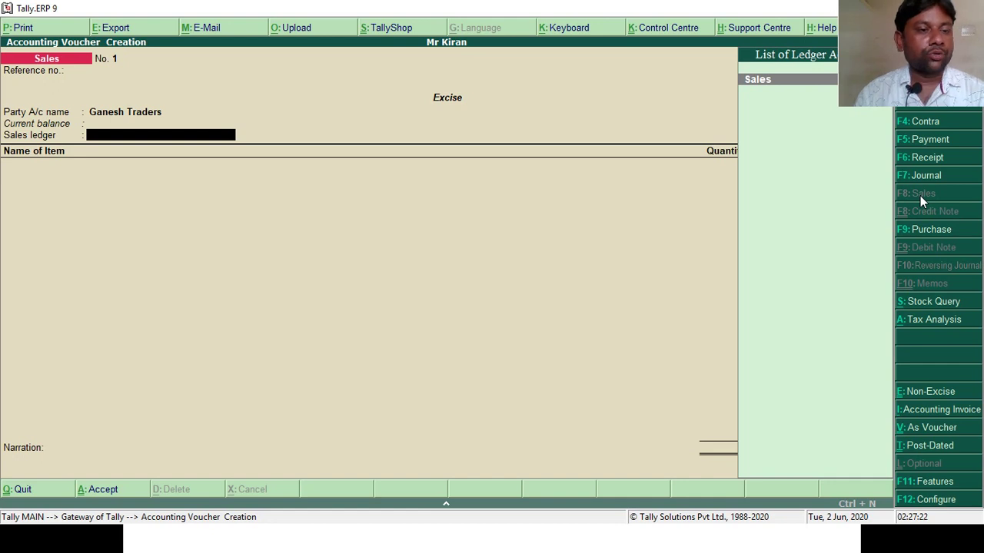
key("Return")
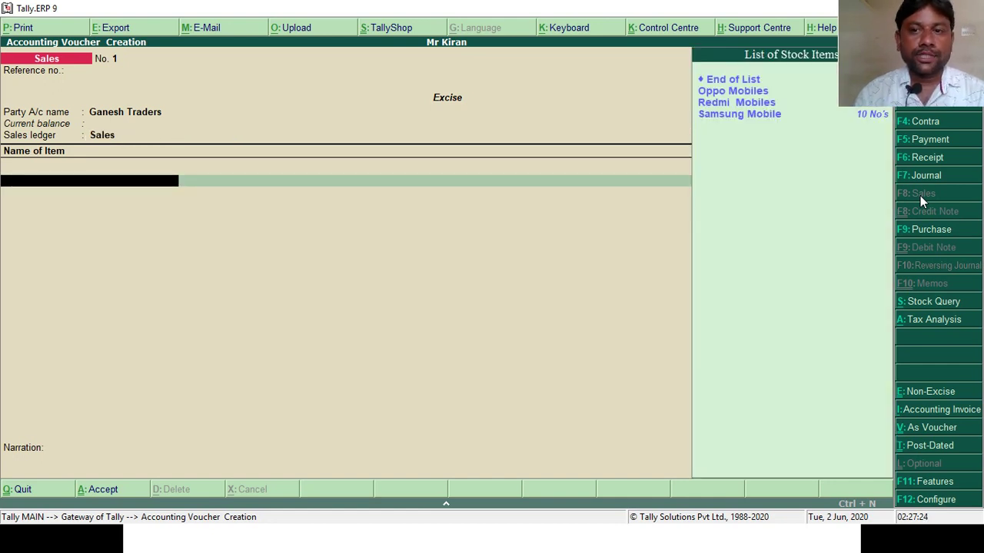
Step: Add Samsung Mobile as the first item of the sales voucher with the slide's quantity of 10 No's
key("Down")
key("Down")
key("Down")
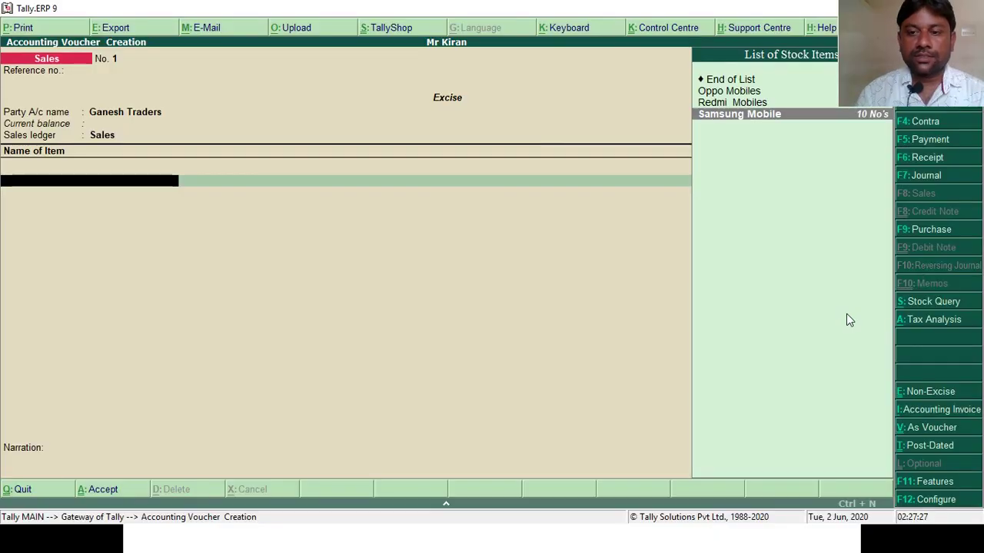
key("Return")
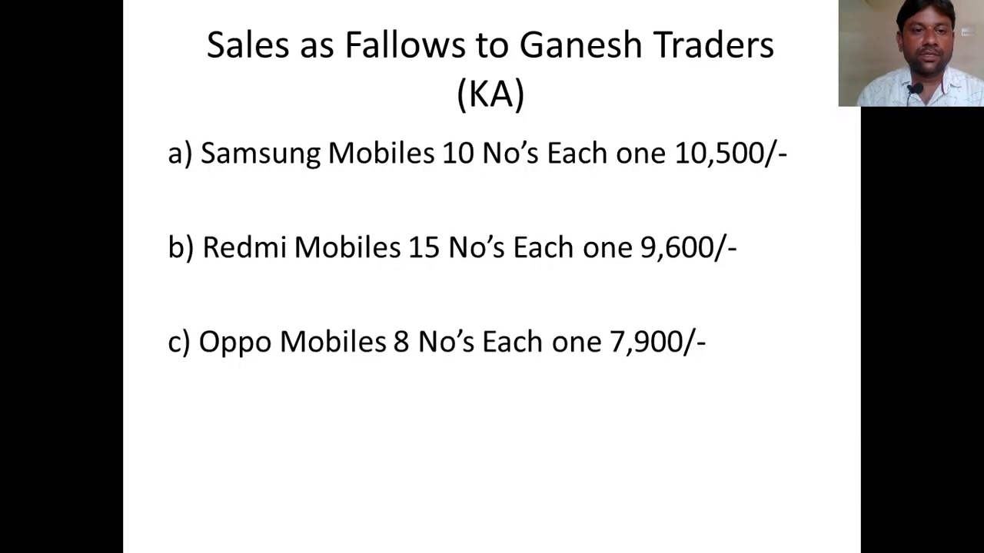
key("alt+Tab")
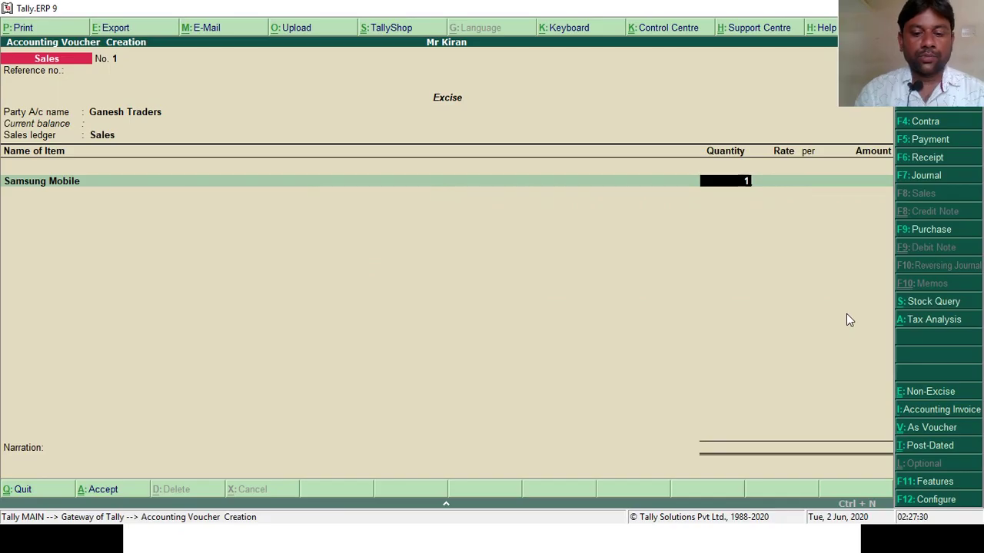
type("10")
key("Return")
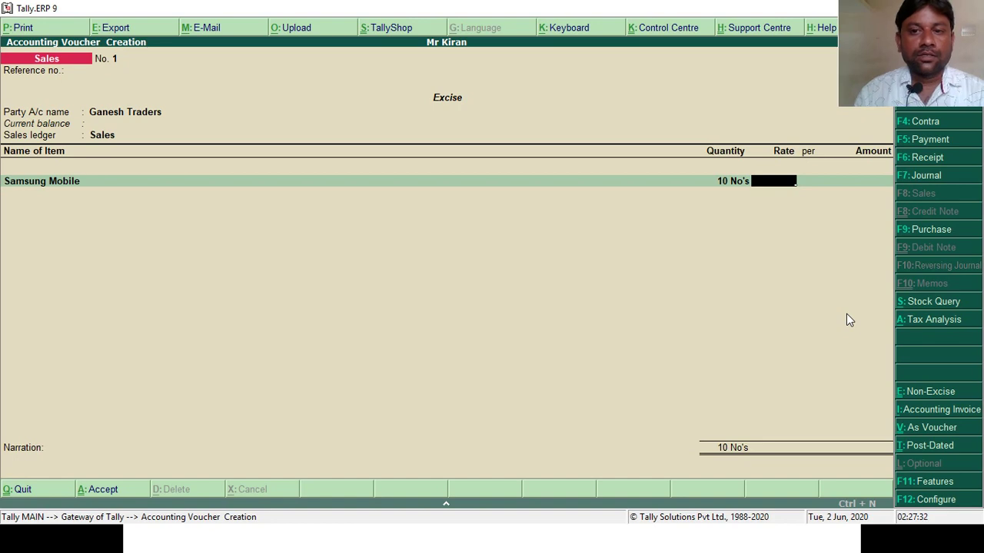
Step: Check the Samsung price on the sales slide and set the item's rate to 10,500 per No's
key("alt+Tab")
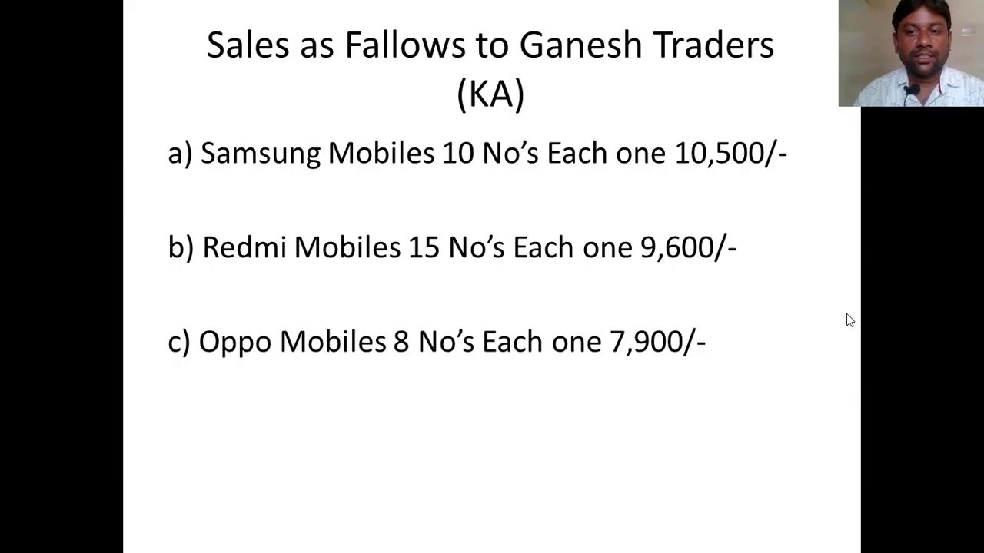
key("alt+Tab")
type("10,500")
key("Return")
key("Return")
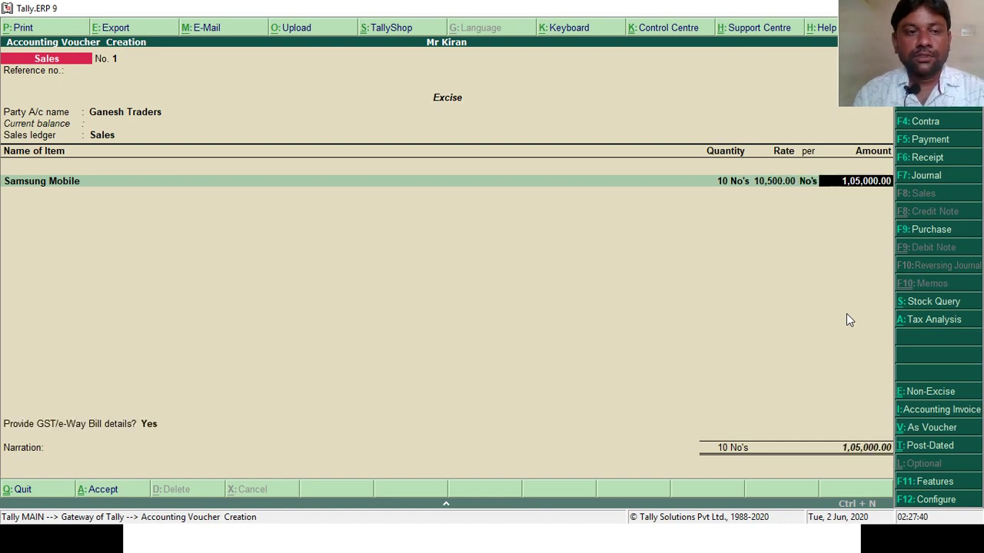
key("Return")
Step: Add Redmi Mobiles as the second item of the sales voucher with the slide's quantity of 15 No's
key("alt+Tab")
key("alt+Tab")
type("R")
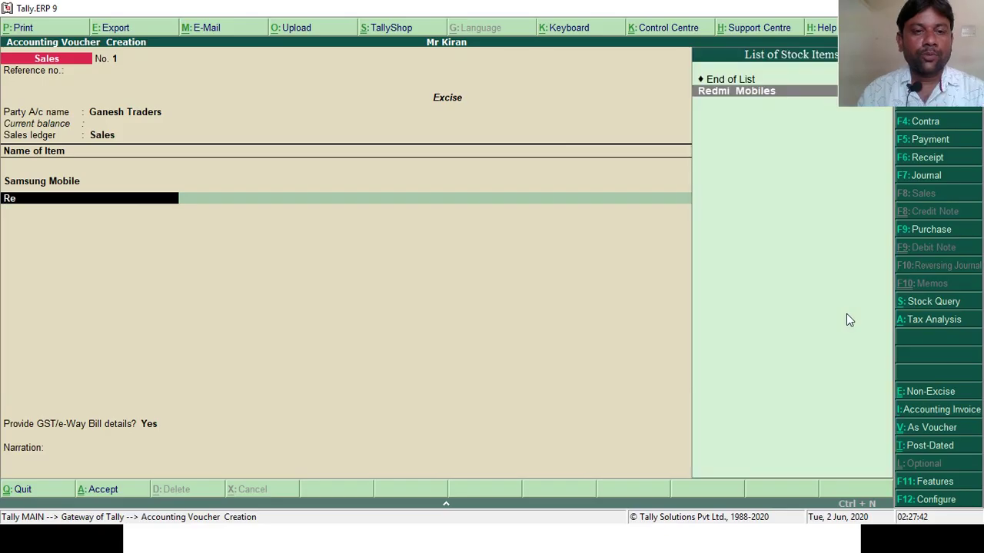
key("Return")
key("alt+Tab")
key("alt+Tab")
type("15")
key("Return")
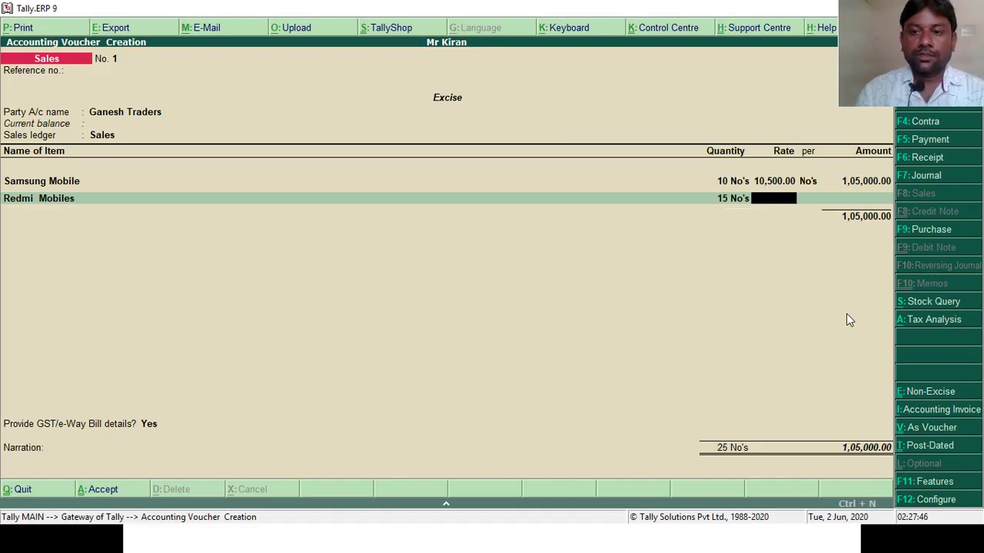
Step: Check the Redmi price on the sales slide and set the item's rate to 9600 per No's
key("alt+Tab")
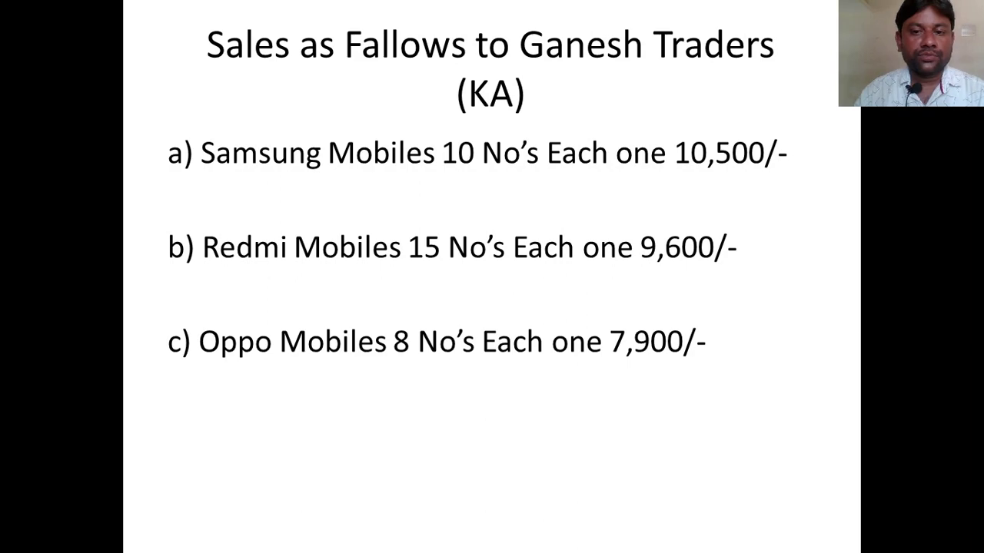
key("alt+Tab")
type("9600")
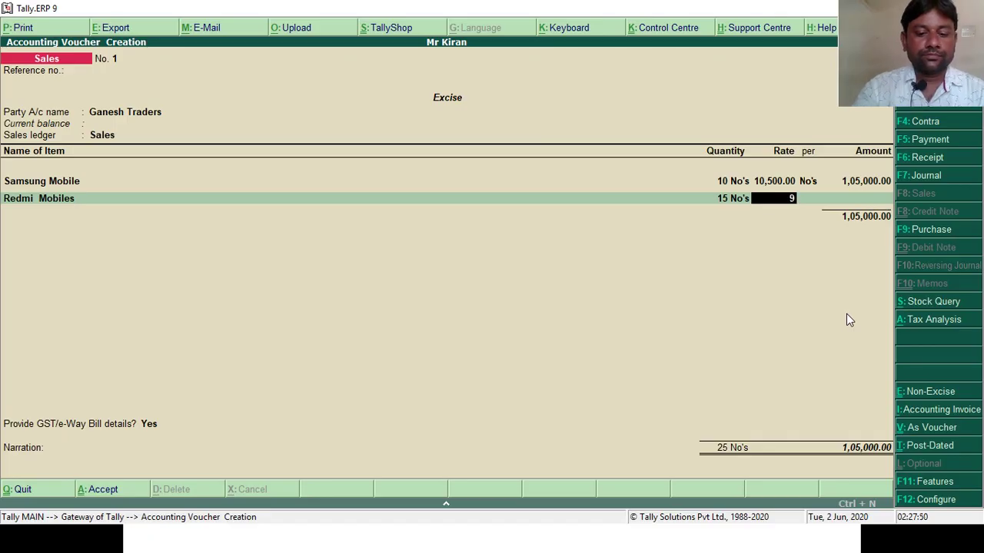
key("Return")
key("Return")
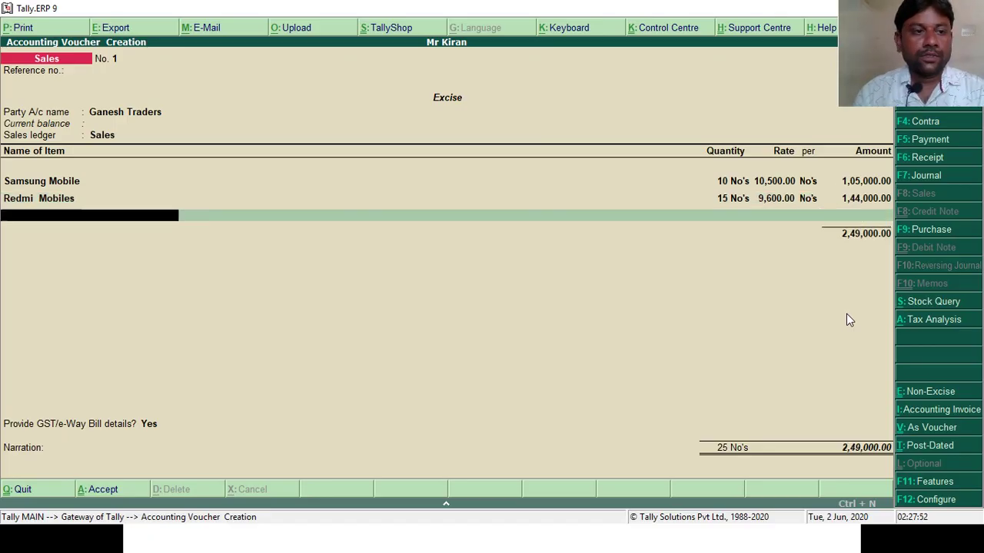
key("Return")
Step: Add Oppo Mobiles as the third item of the sales voucher with the slide's quantity of 8 No's
key("alt+Tab")
key("alt+Tab")
type("O")
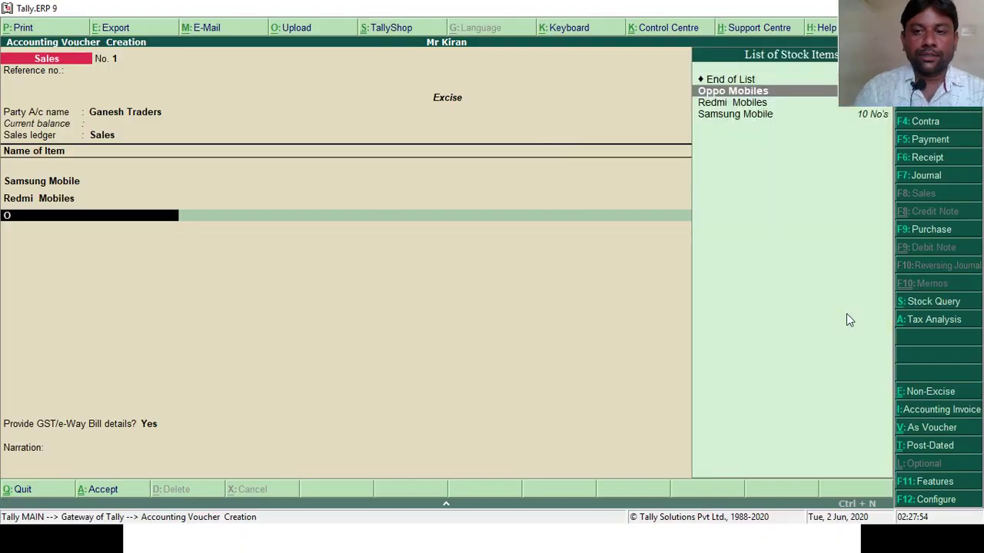
key("Return")
key("alt+Tab")
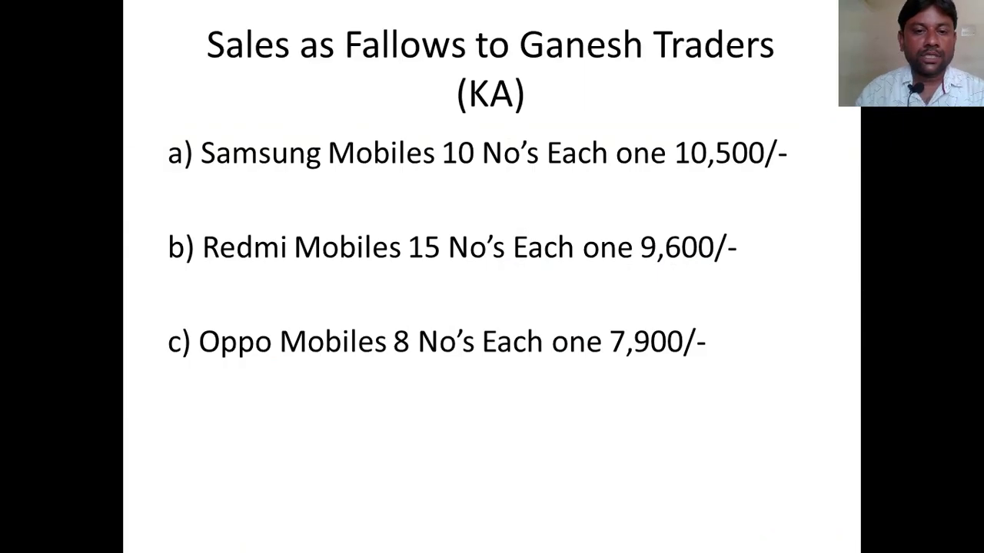
key("alt+Tab")
type("8")
key("Return")
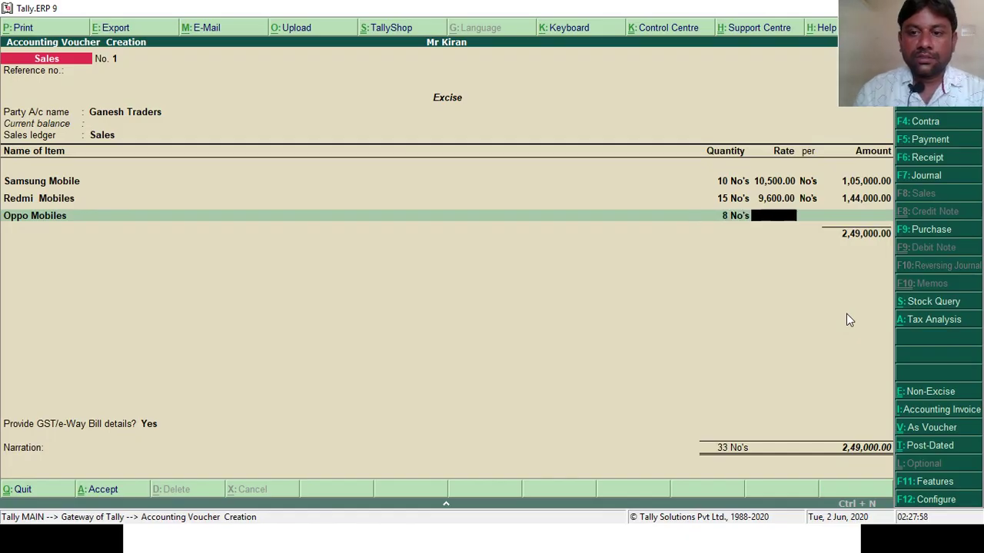
Step: Check the Oppo price on the sales slide and set the item's rate to 7900 per No's
key("alt+Tab")
key("alt+Tab")
type("79")
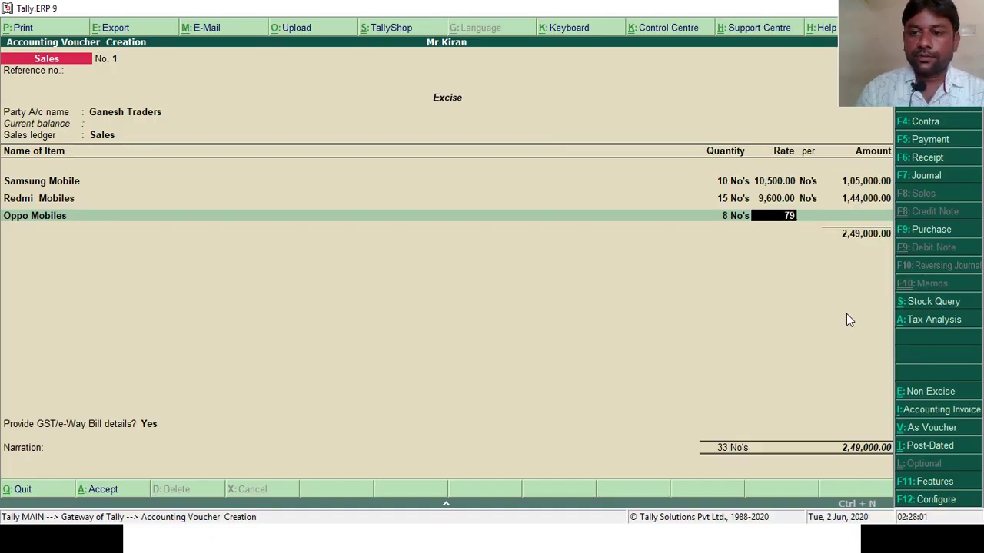
key("Return")
key("BackSpace")
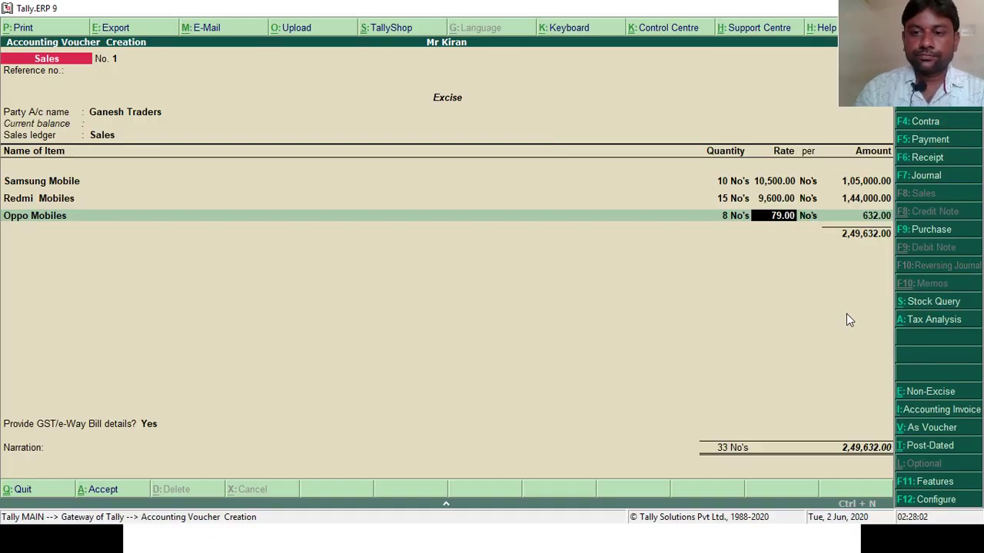
type("7900")
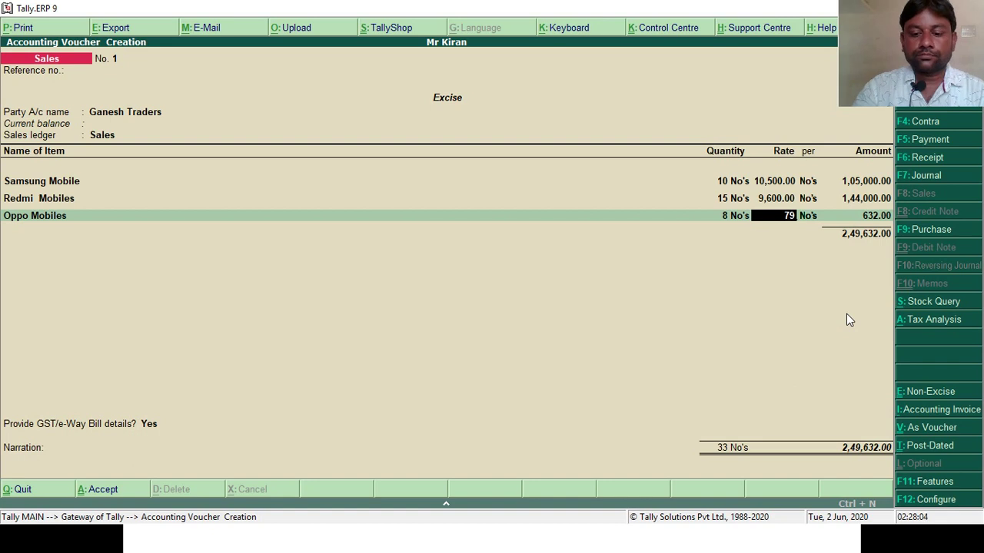
key("Return")
key("Return")
key("Return")
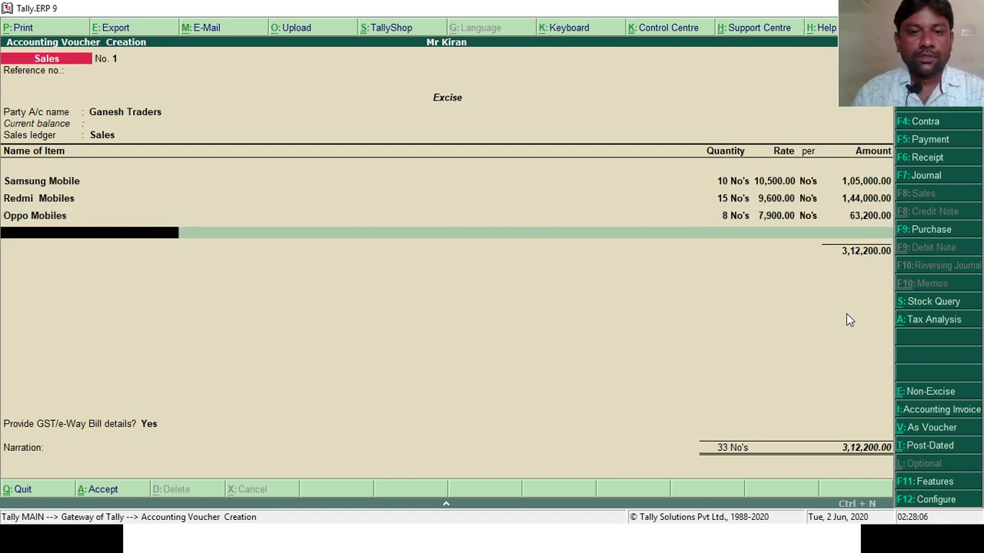
Step: Add the CGST and SGST tax ledgers below the three mobile items of the sales voucher
type("Cg")
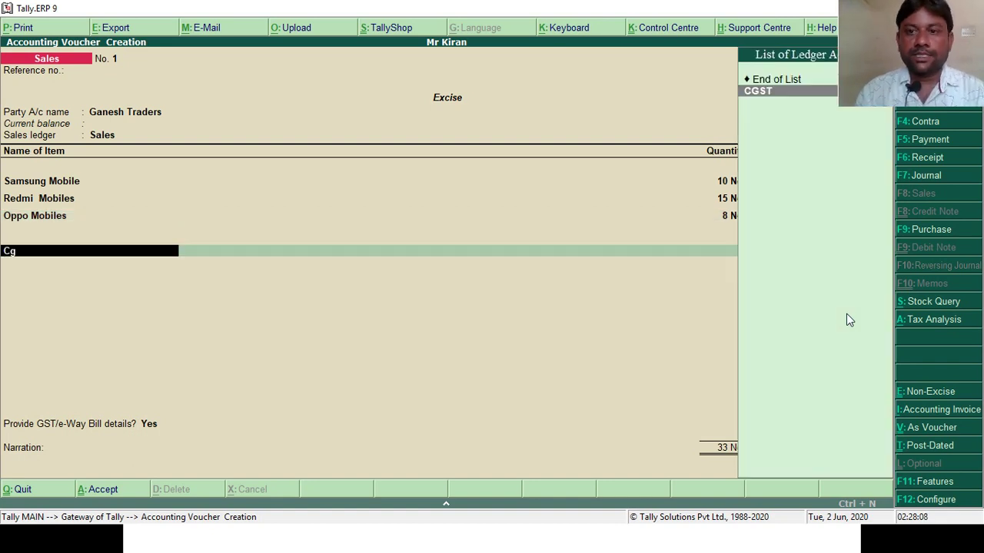
key("Return")
key("Return")
type("Sg")
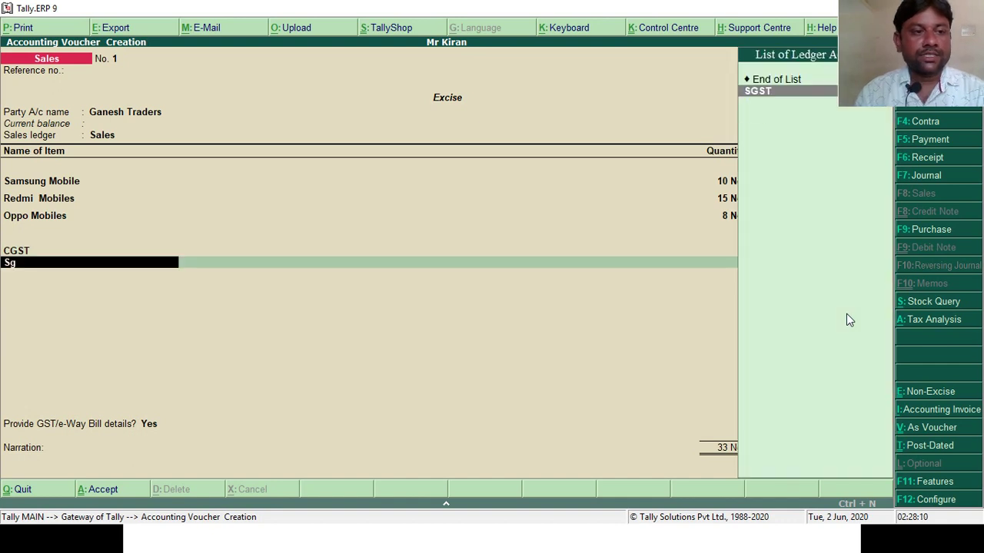
key("Return")
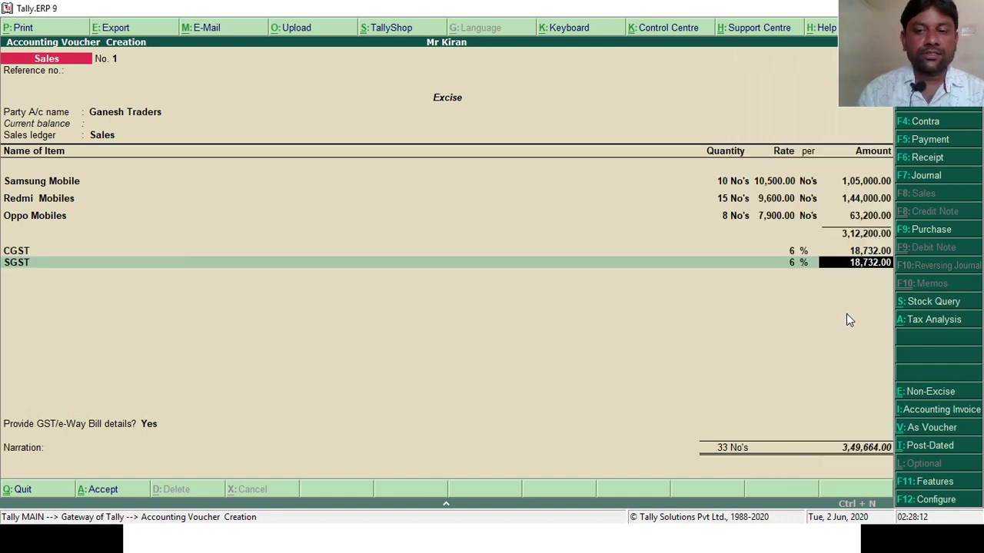
key("Return")
Step: Keep the default e-Way Bill details, leave the narration empty and save the Ganesh Traders sales voucher
key("Return")
key("Return")
key("Return")
key("Return")
key("Return")
key("Return")
key("Return")
key("Return")
key("Return")
key("Return")
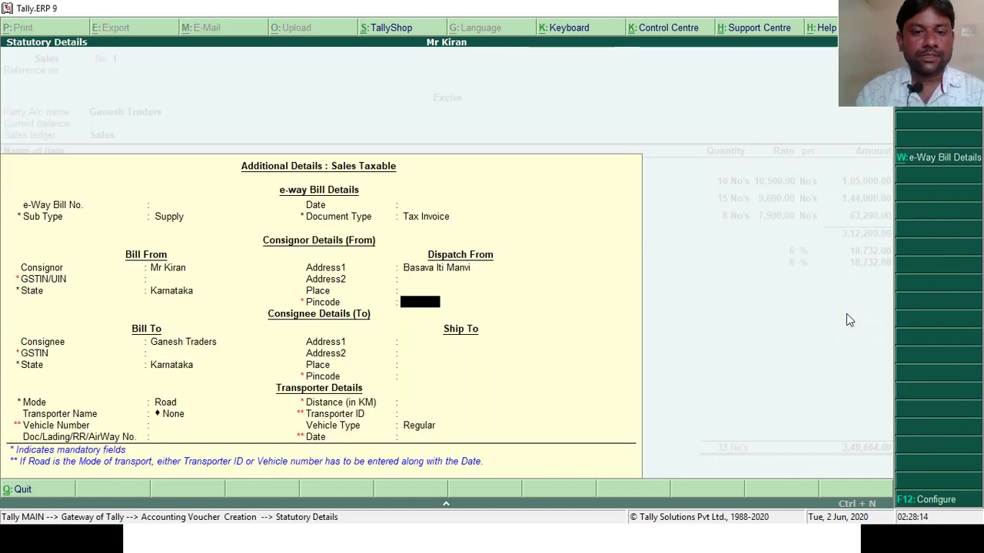
key("Return")
key("Return")
key("Return")
key("Return")
key("Return")
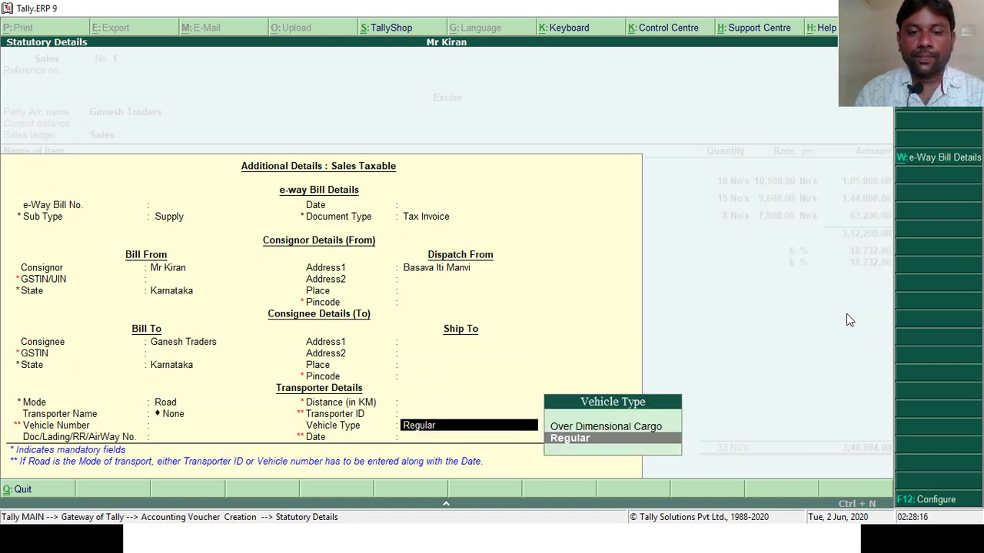
key("Return")
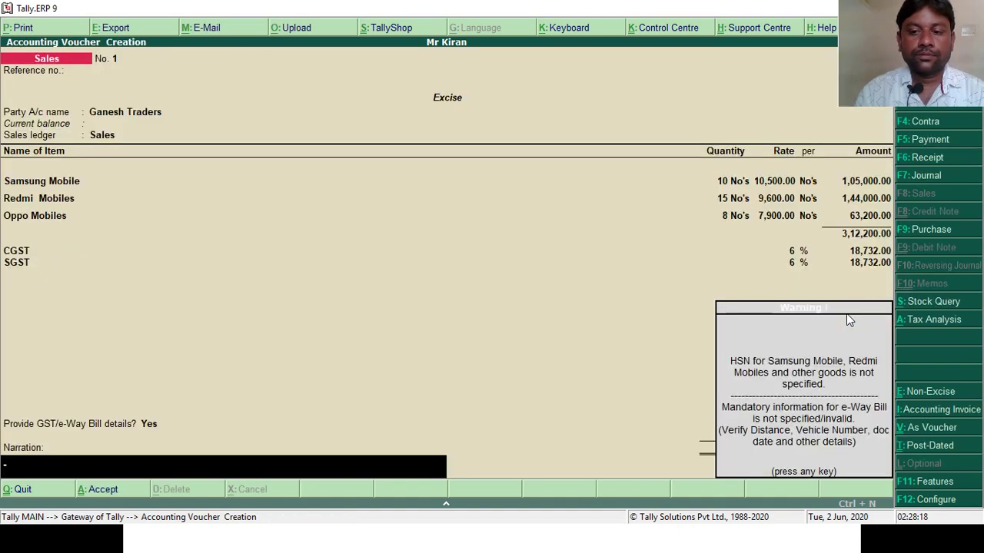
key("Return")
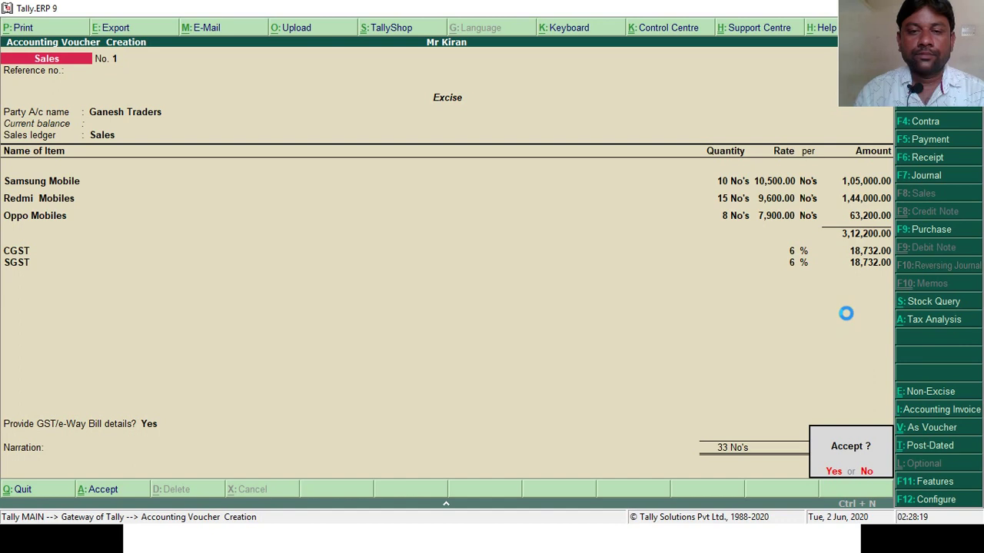
key("y")
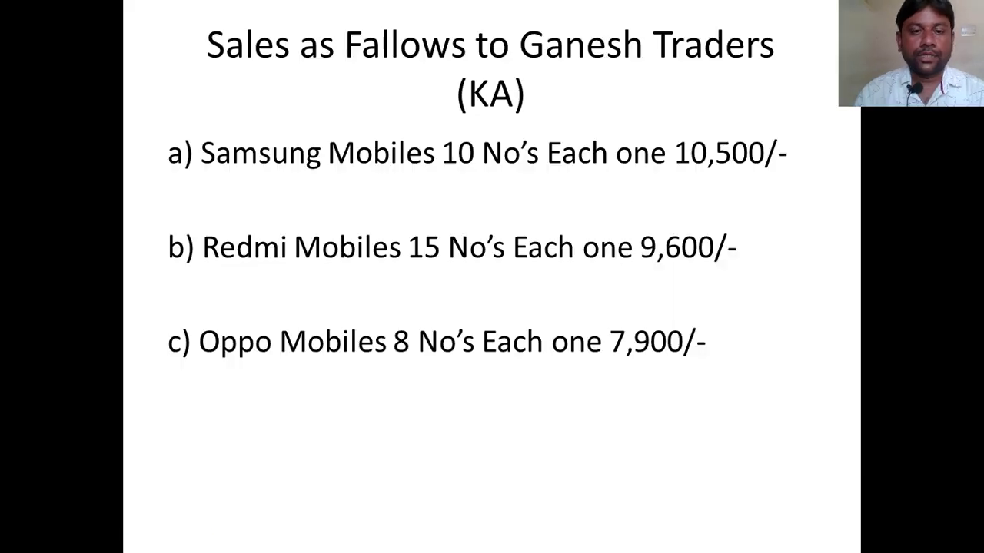
Step: Advance the slides to the rent transaction and start a payment voucher from Cash with the Rent Paid ledger
key("Right")
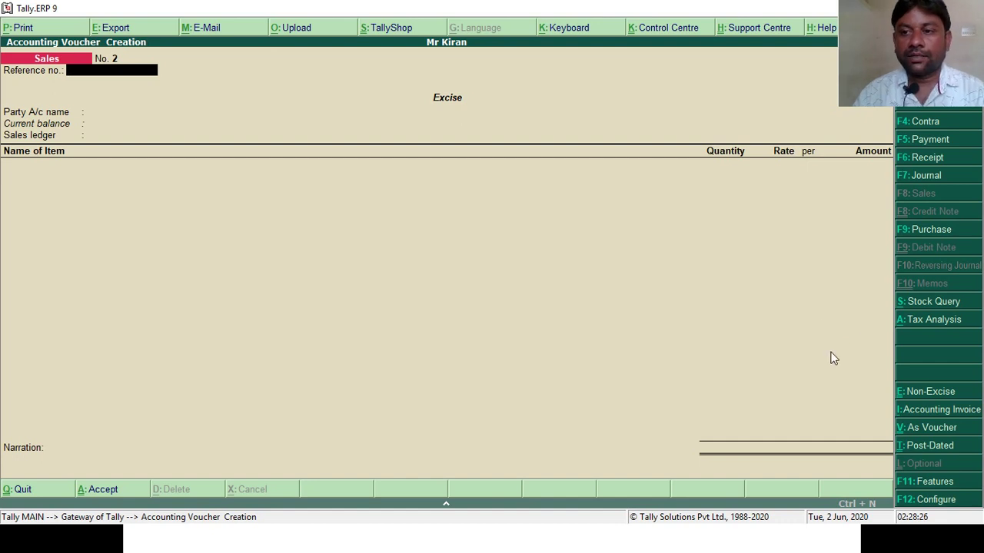
left_click(931, 139)
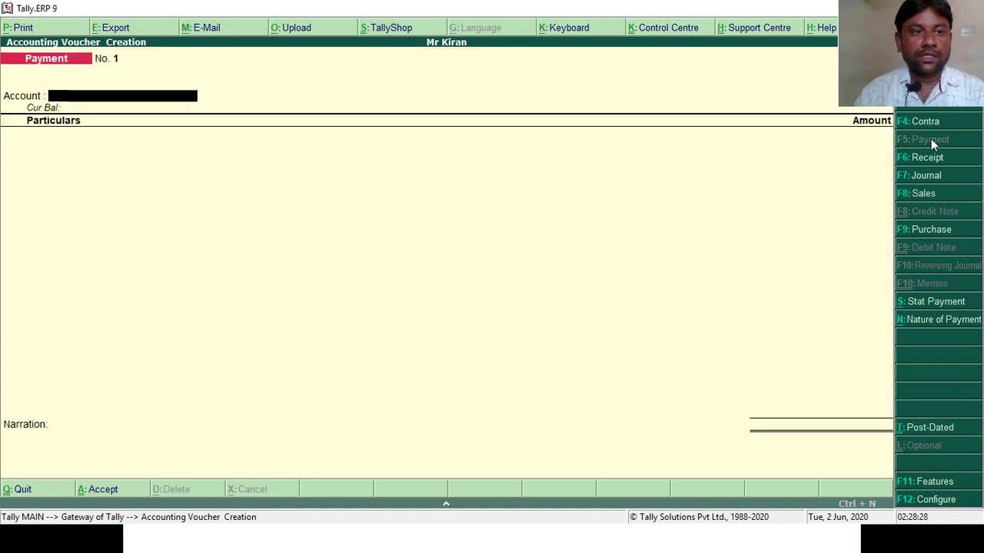
type("cash")
key("Return")
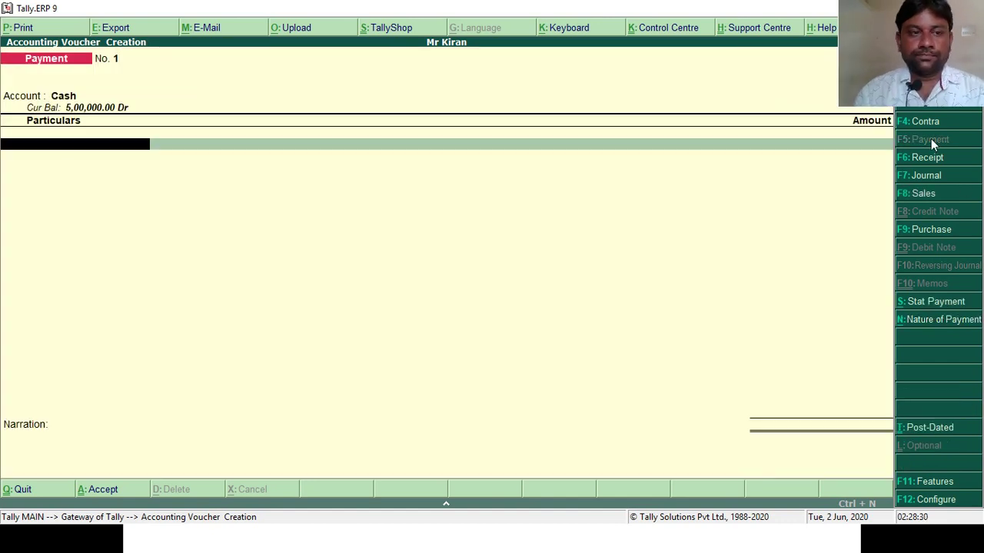
type("ren")
key("Return")
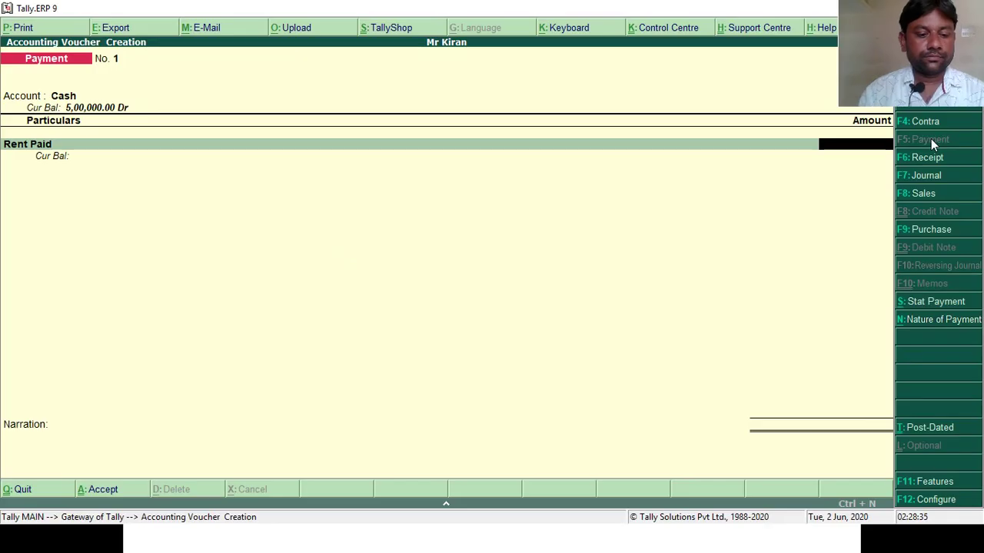
Step: Set the rent amount to 25000 and save the payment voucher without a narration
type("25,00")
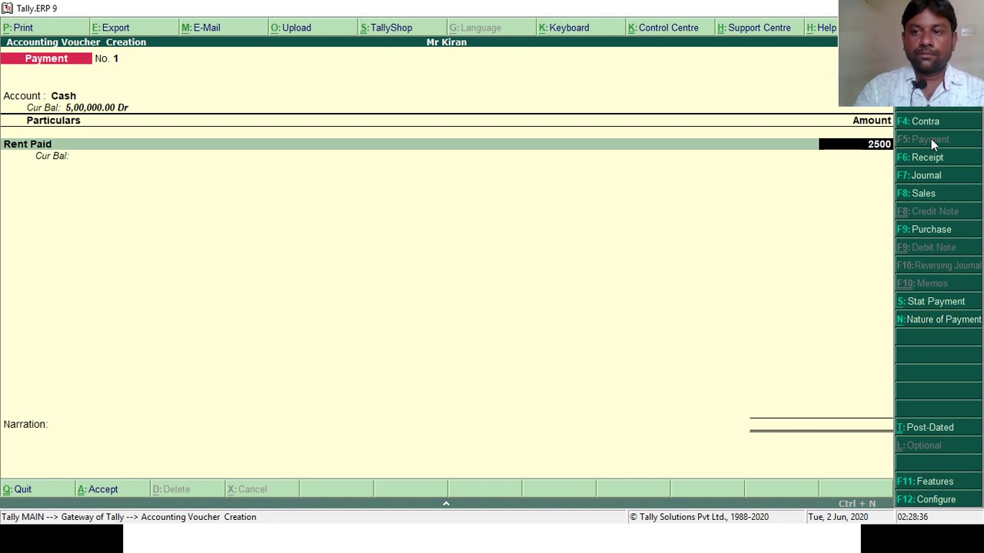
type("0")
key("Return")
key("Return")
key("Return")
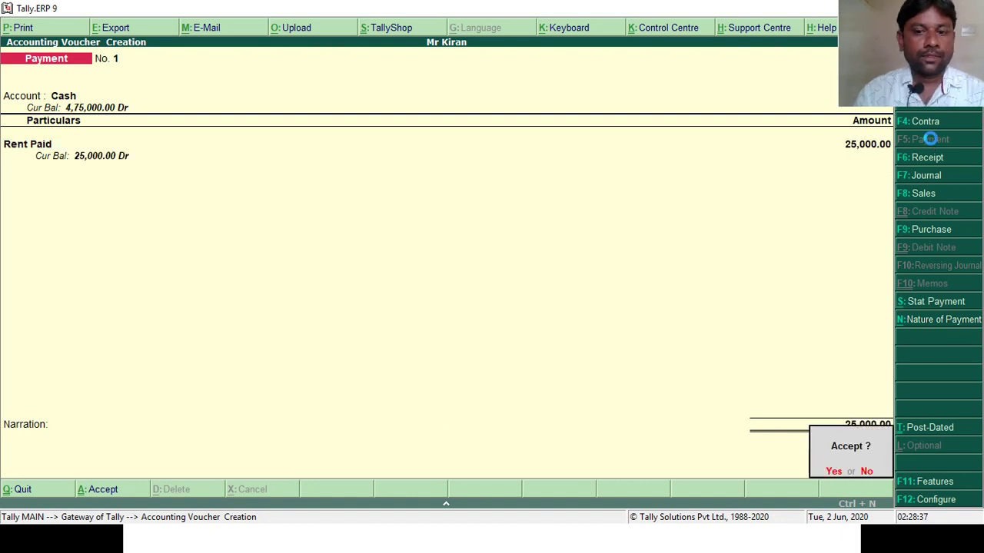
key("Return")
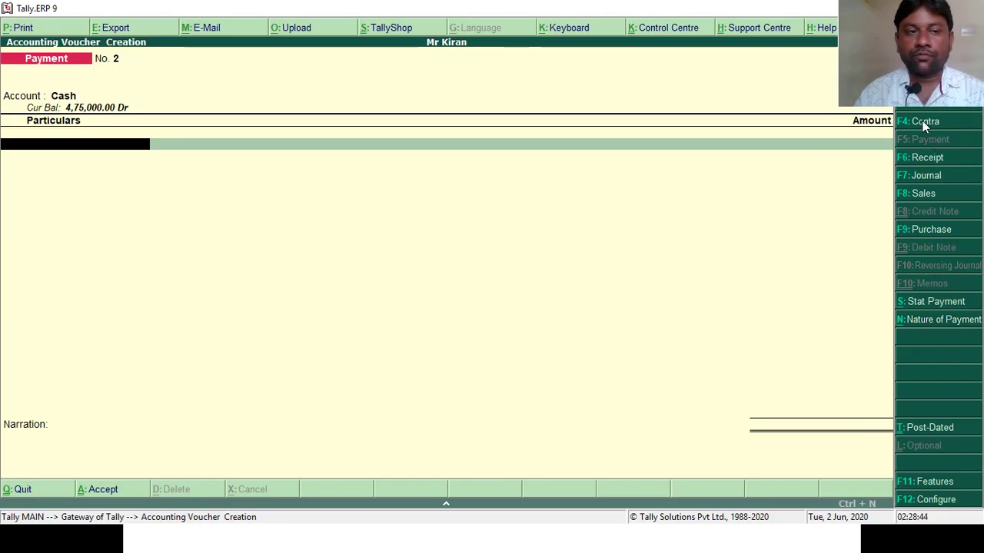
Step: Start a contra voucher for the HDFC Bank account with a Cash entry of 35000
left_click(921, 121)
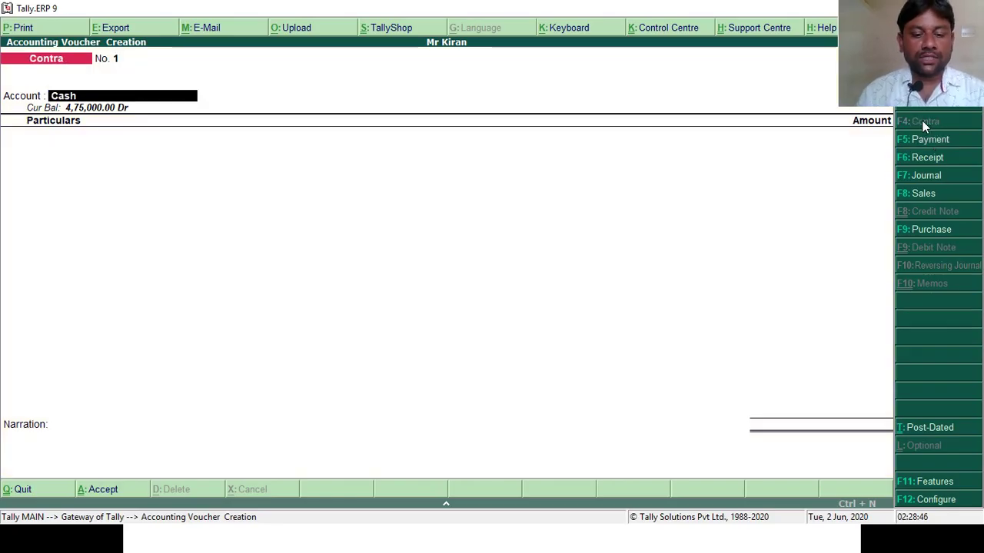
type("Hd")
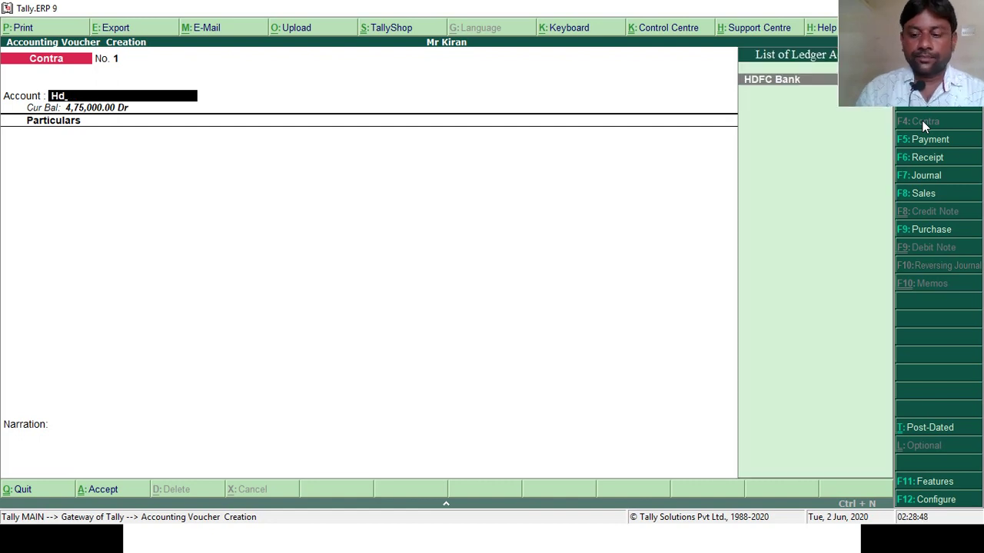
key("Return")
type("Ca")
key("Return")
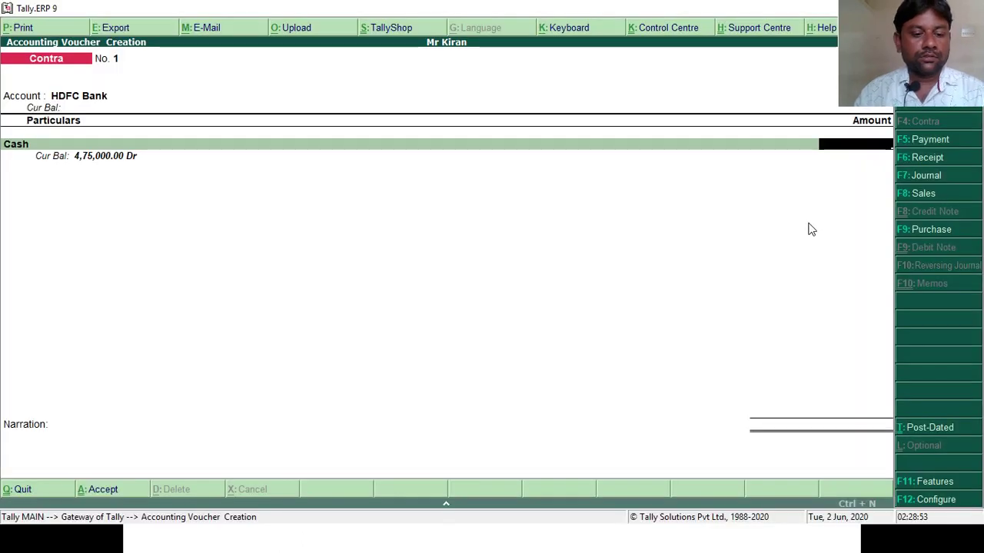
type("35000")
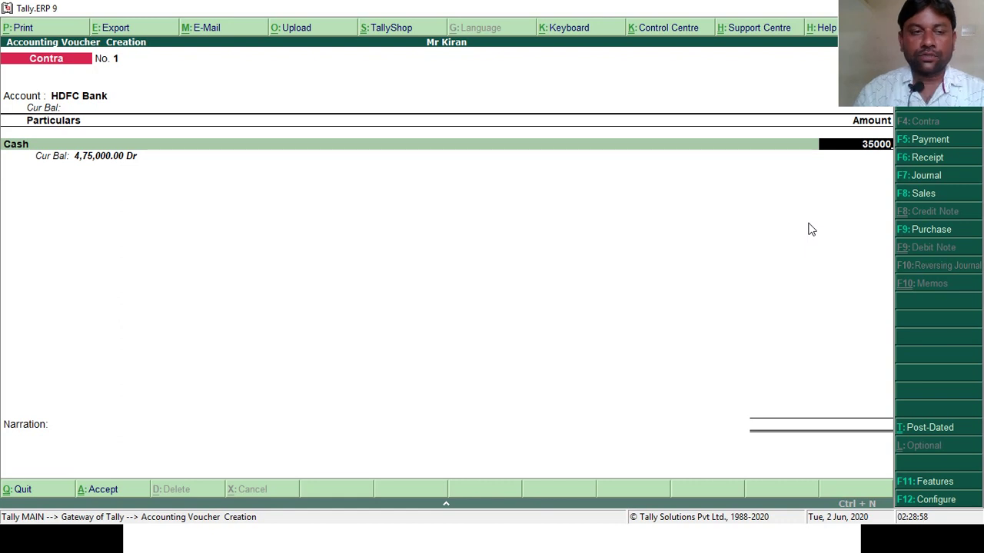
key("Return")
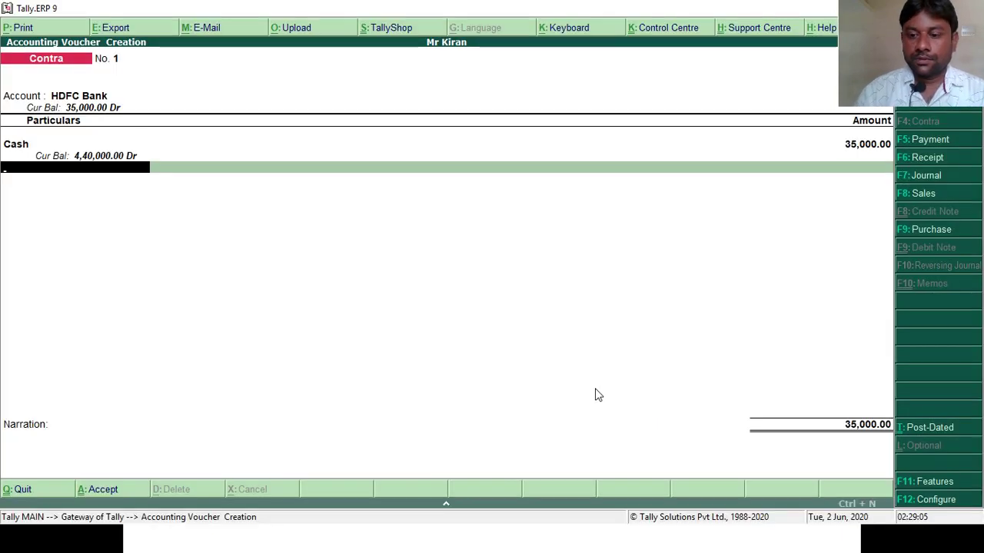
Step: Leave the cash denominations blank, keep the default bank allocation and save the cash deposit contra voucher
key("Return")
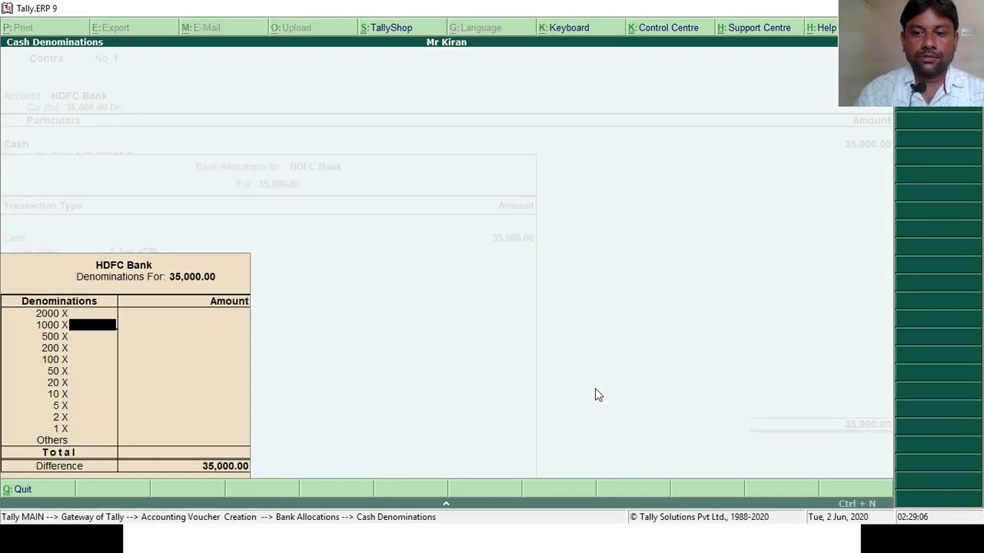
key("Down")
key("Down")
key("Down")
key("Down")
key("Down")
key("Return")
key("Return")
key("Return")
key("Return")
key("Return")
key("Return")
key("Return")
key("Return")
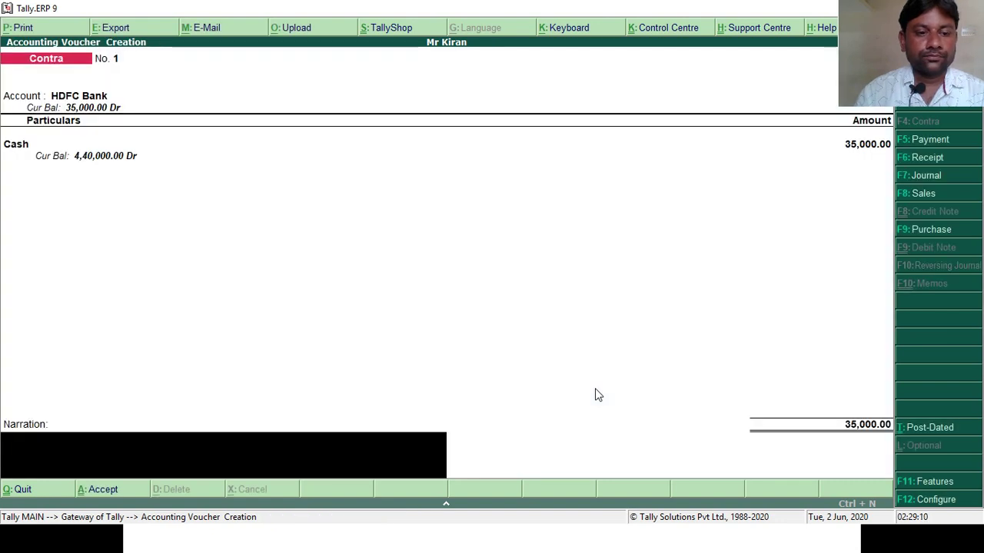
key("Return")
key("Return")
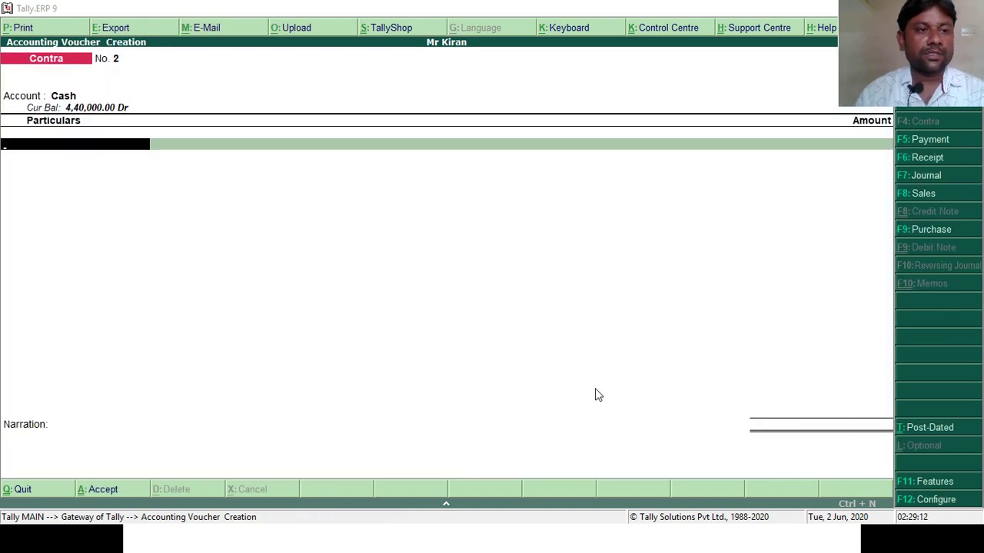
Step: Check the power bill transaction on the slide and start a payment voucher from HDFC Bank with the Power Bill Paid ledger
key("alt+Tab")
key("alt+Tab")
key("alt+Tab")
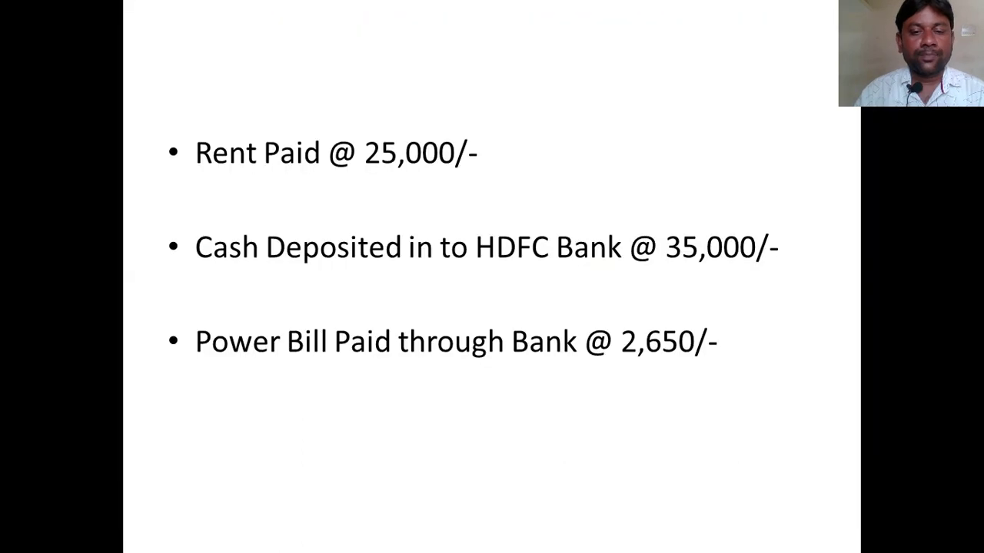
key("alt+Tab")
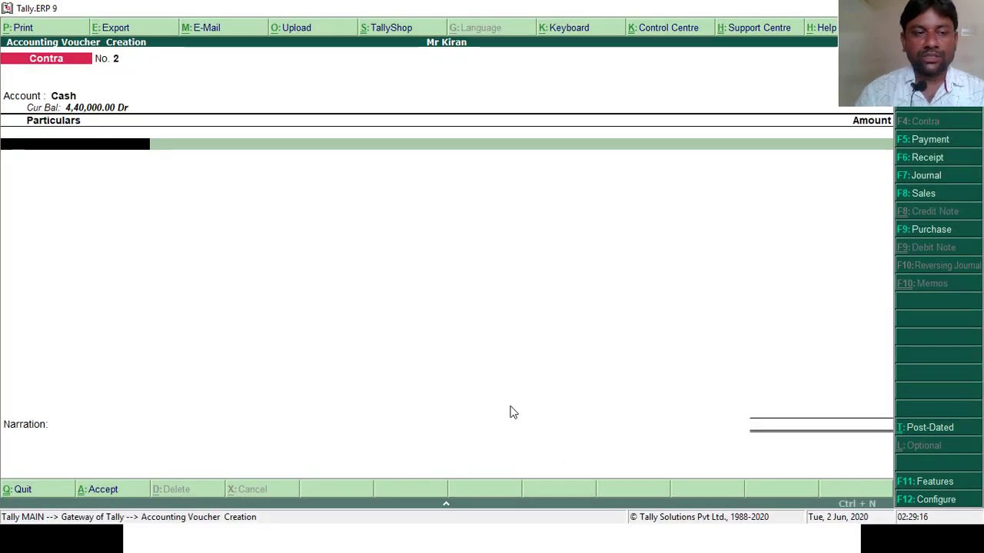
left_click(926, 143)
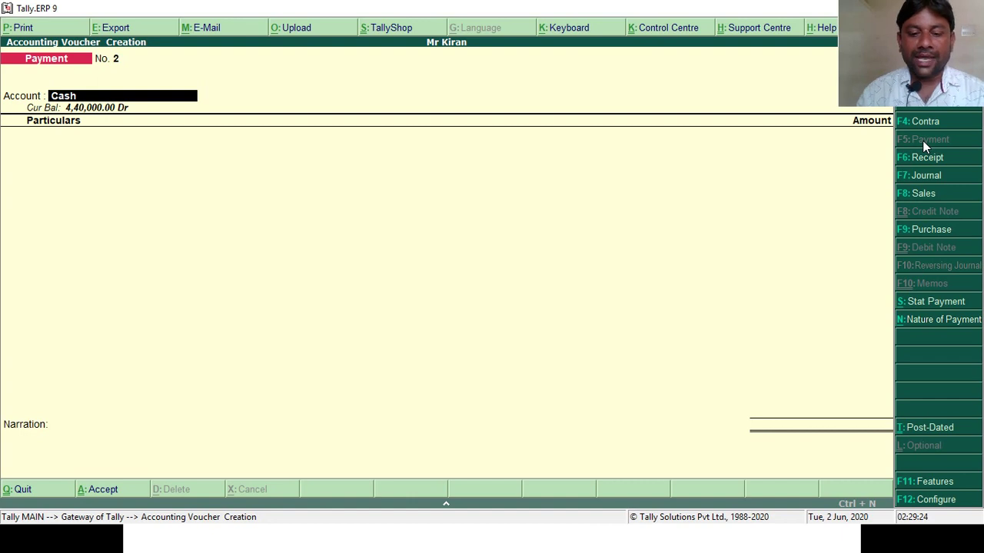
type("h")
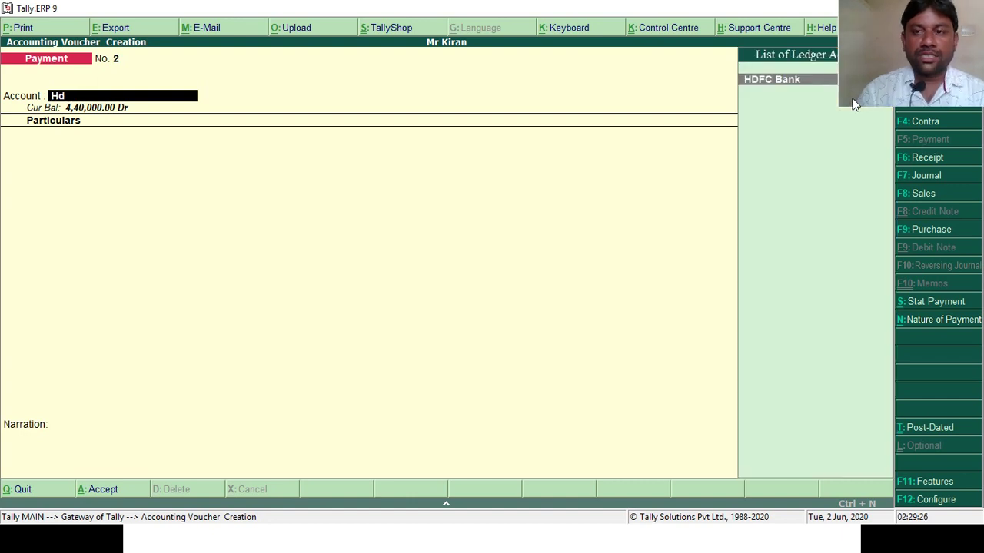
key("Return")
type("Po")
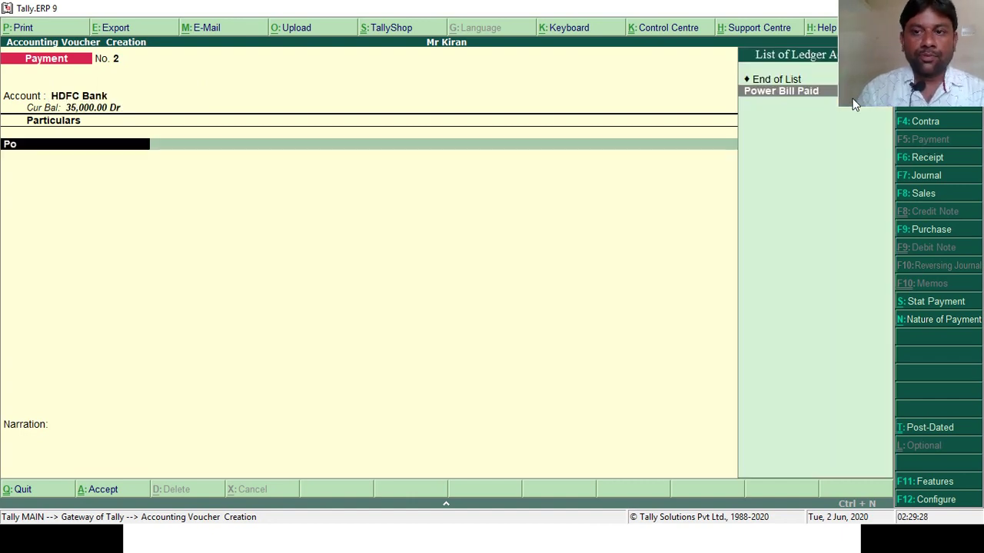
key("Return")
Step: Check the power bill amount on the slide, set it to 2650 and save the payment voucher
key("alt+Tab")
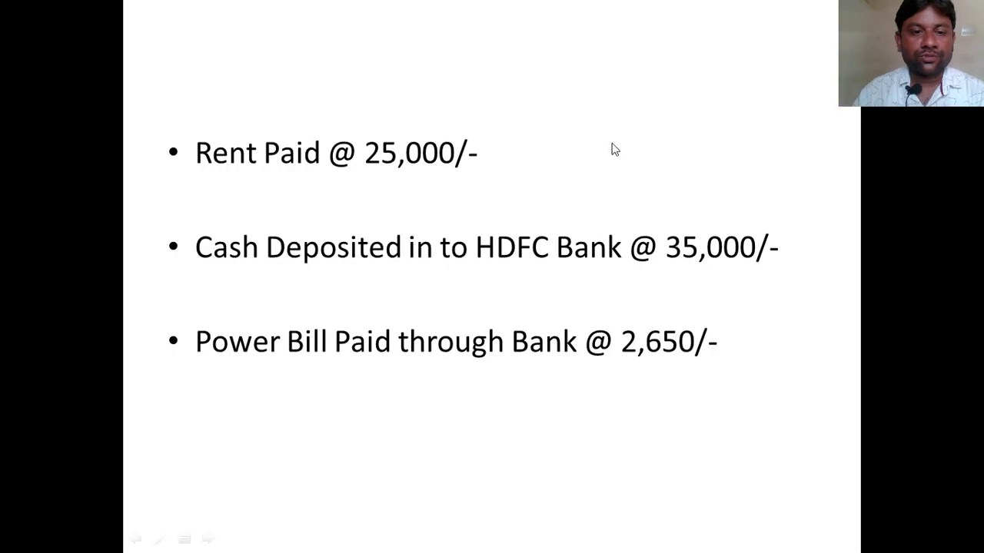
key("alt+Tab")
type("2650")
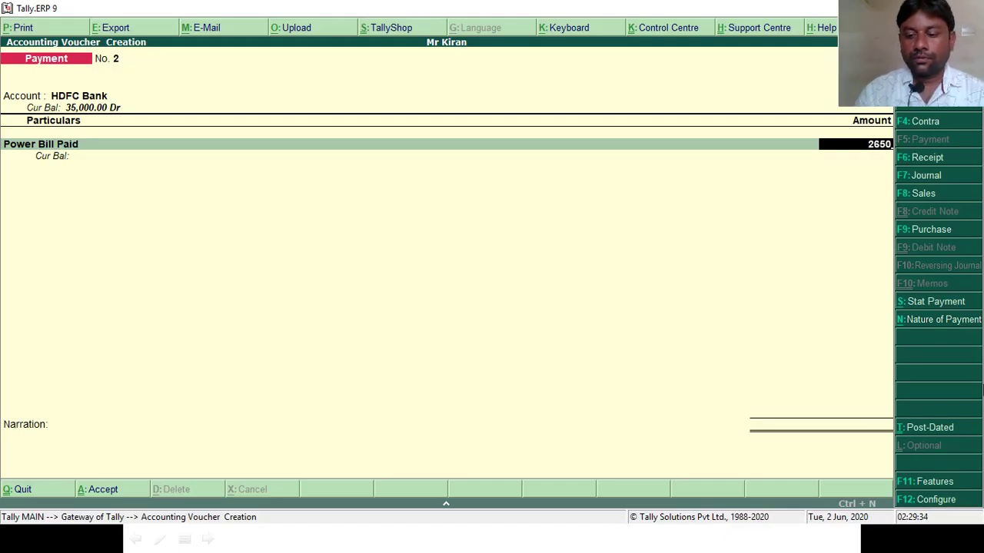
key("Return")
key("Return")
key("Return")
key("Return")
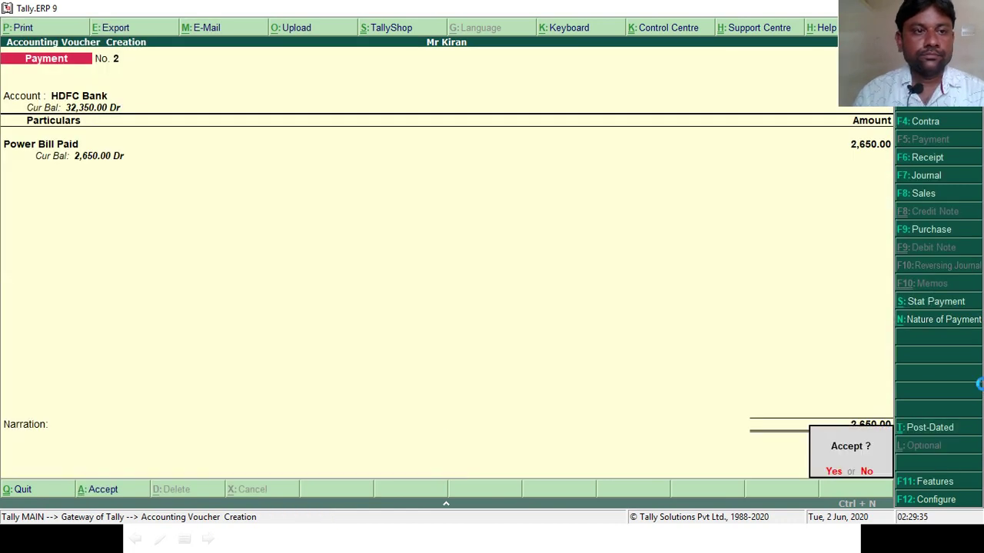
key("Return")
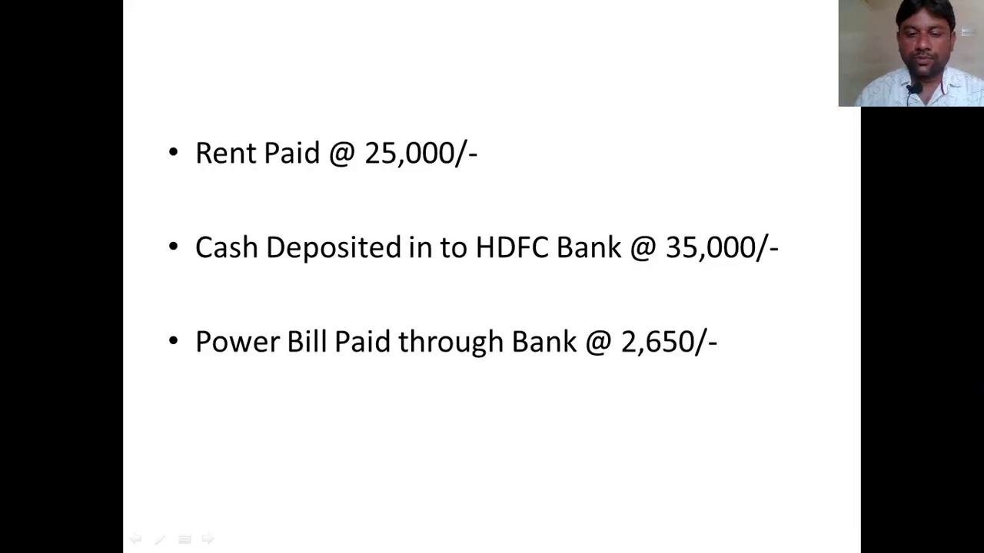
Step: Check the cash withdrawal on the next slide and start a contra voucher for the Cash account with an HDFC Bank entry of 10000
key("Down")
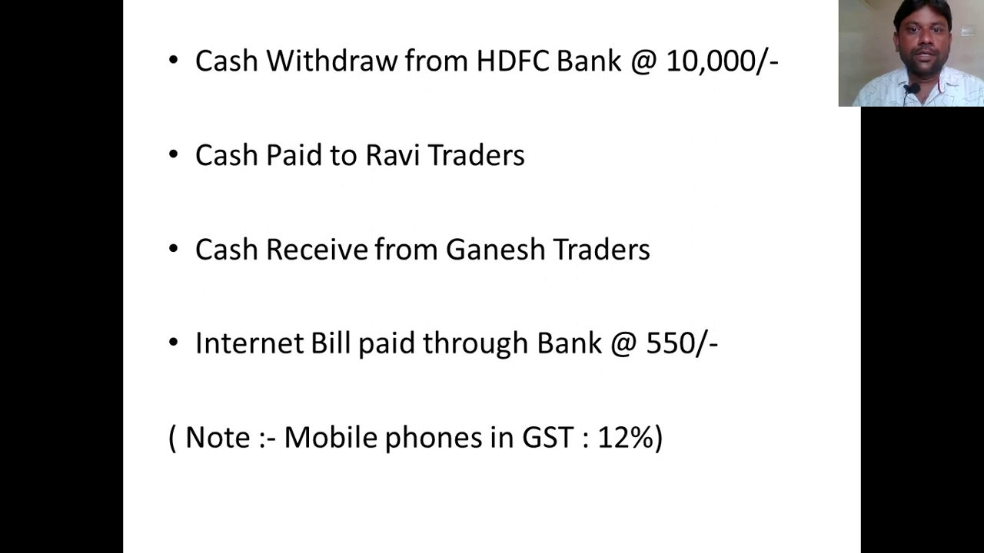
key("alt+Tab")
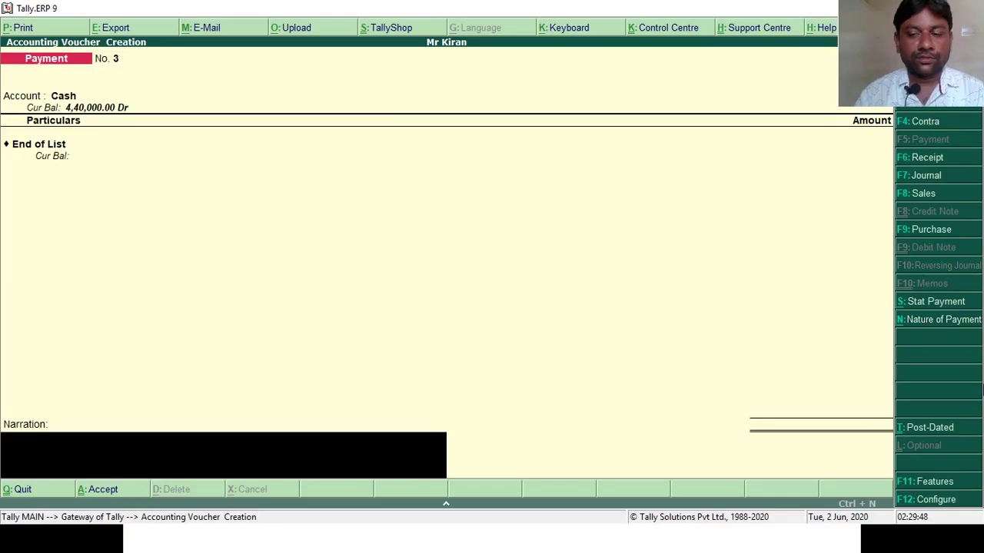
left_click(926, 123)
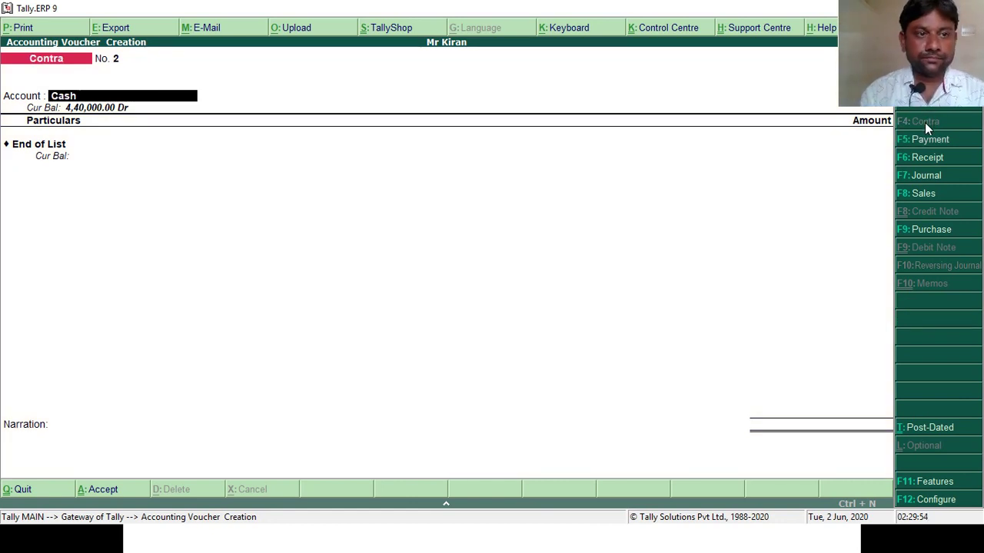
key("Return")
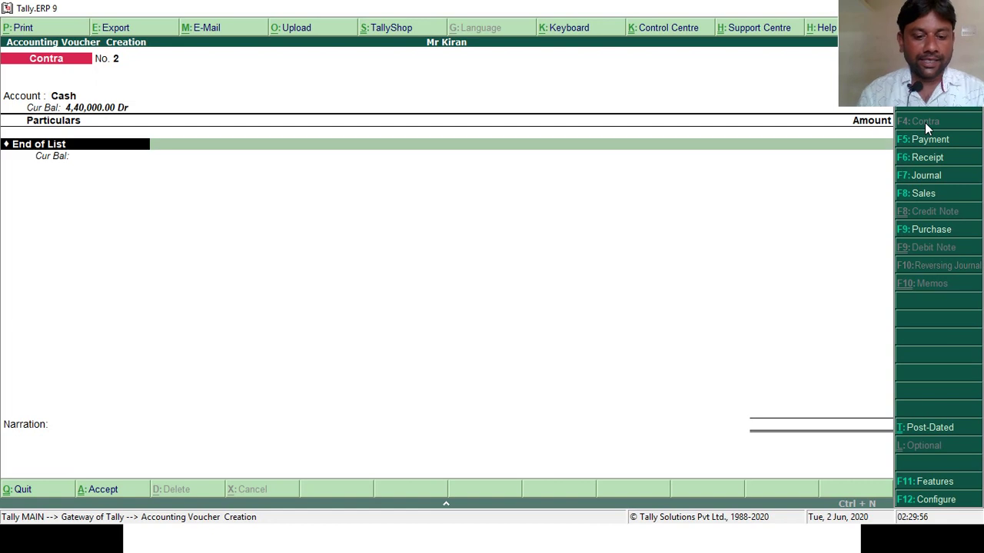
type("Hd")
key("Return")
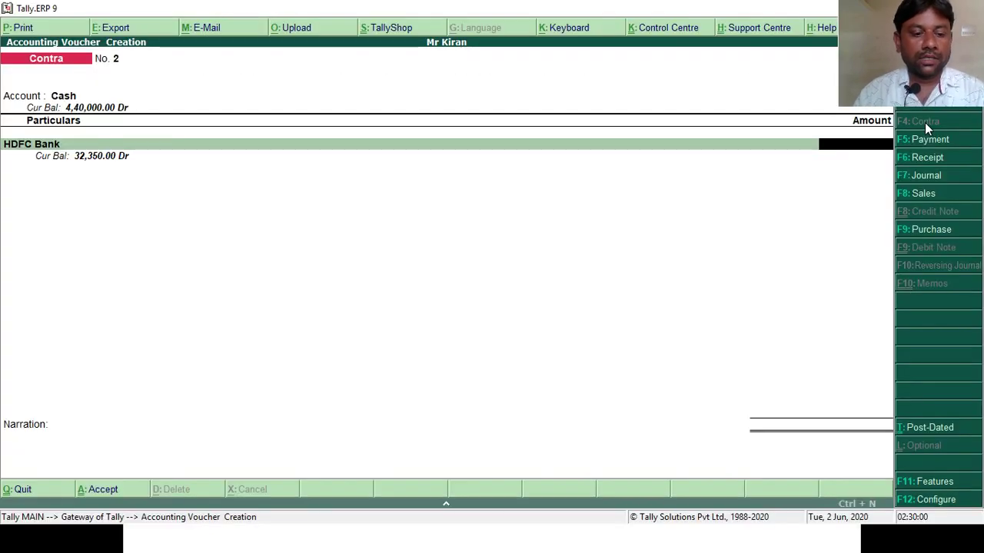
type("10000")
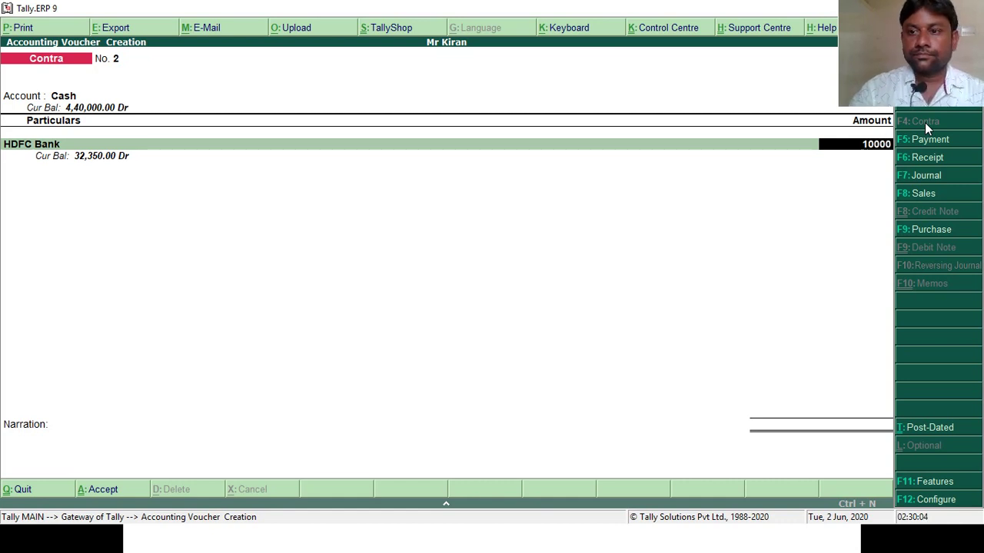
Step: Accept the remaining defaults, leave the narration blank and save the cash withdrawal contra voucher
key("Return")
key("Return")
key("Return")
key("Return")
key("Return")
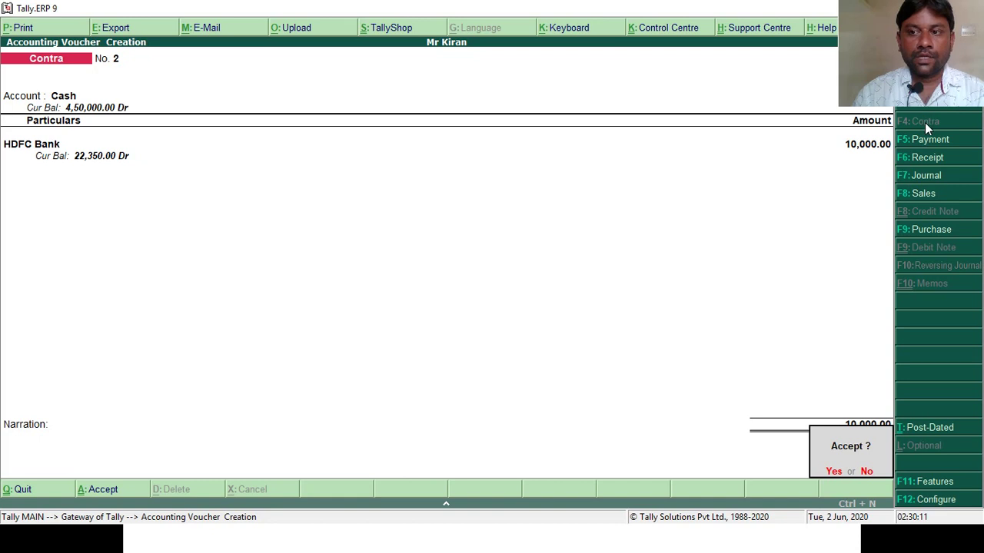
key("Return")
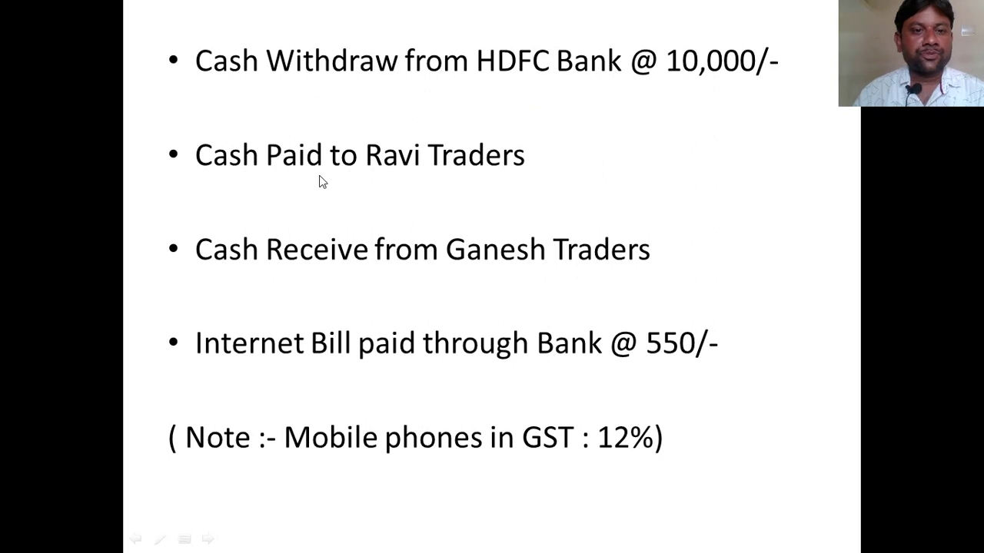
Step: Check the Ravi Traders payment on the slide and start a payment voucher from Cash with the Ravi & Son's ledger
key("alt+Tab")
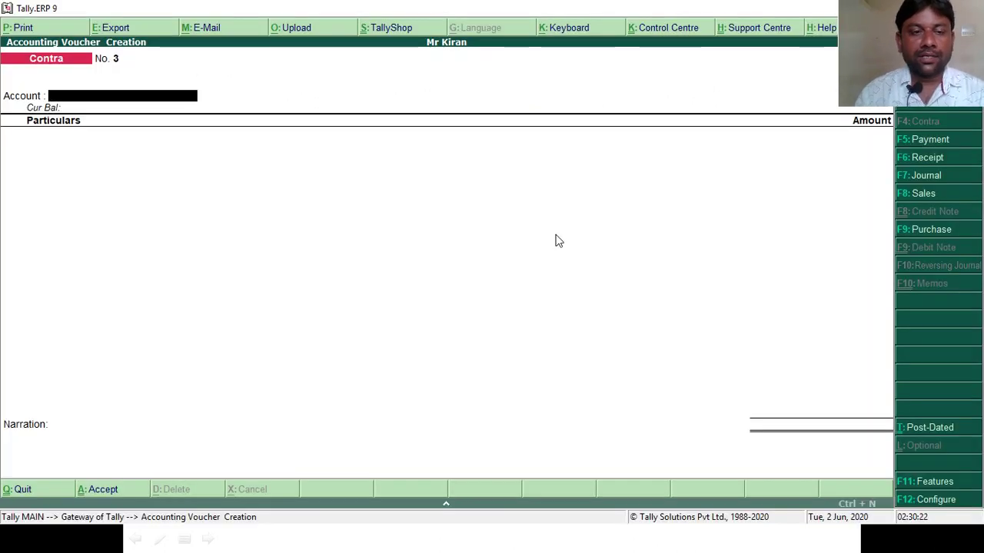
key("alt+Tab")
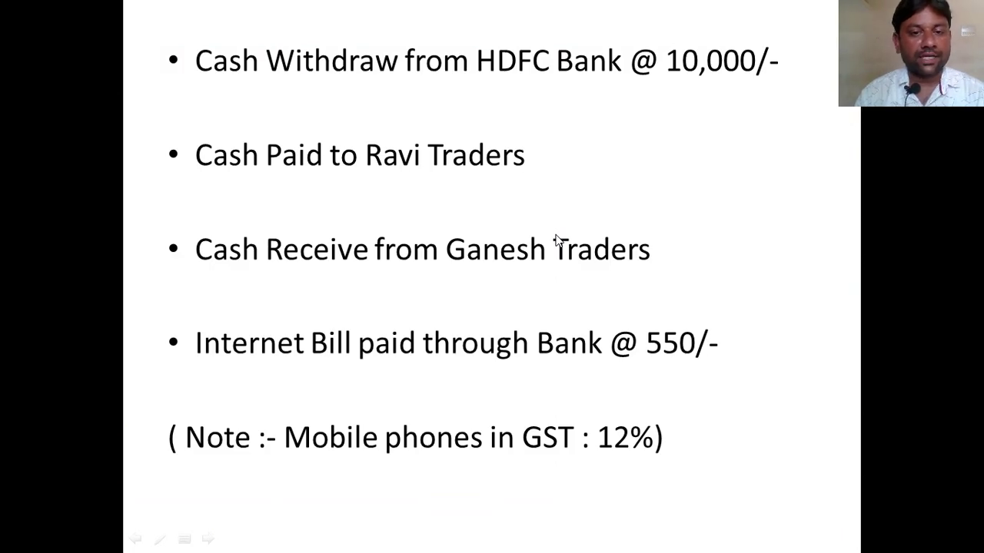
key("alt+Tab")
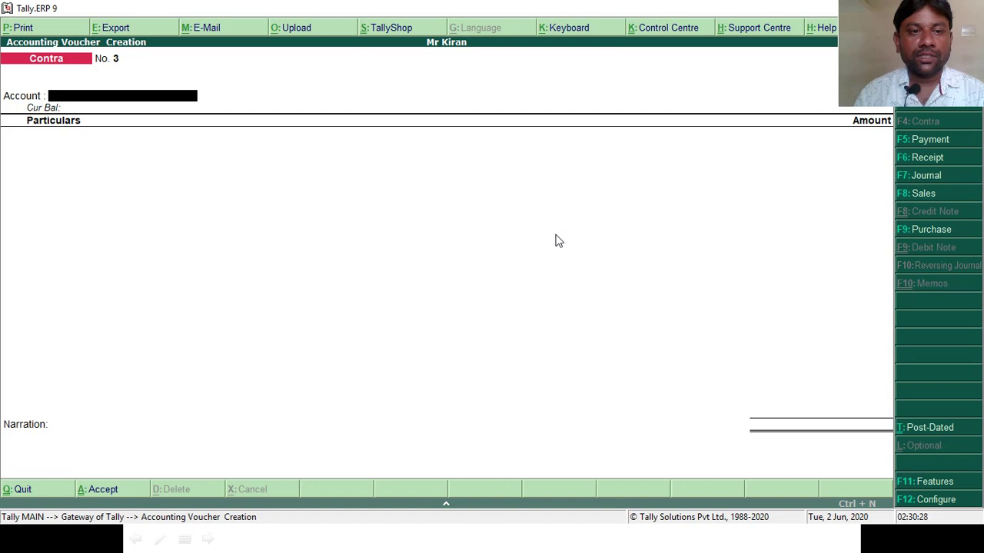
key("alt+Tab")
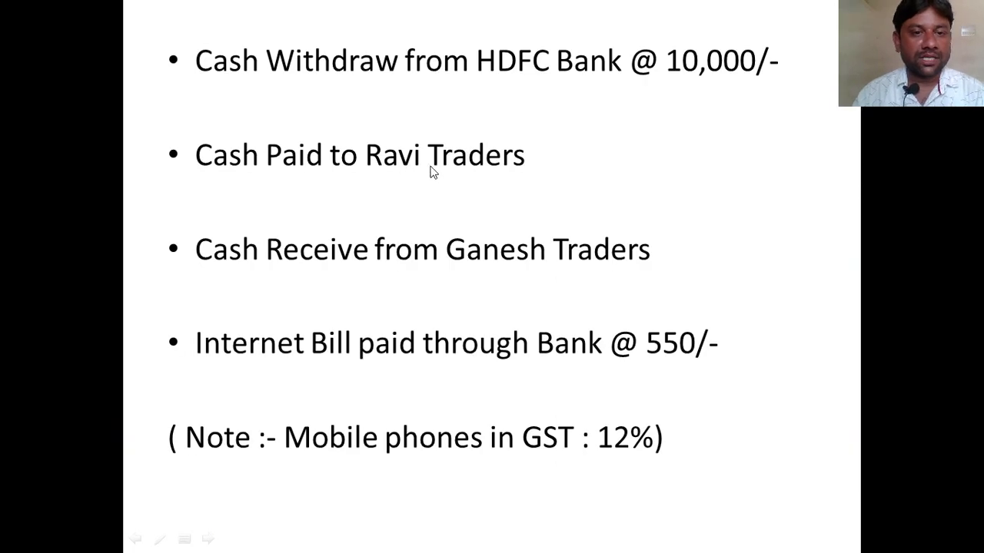
key("alt+Tab")
key("alt+Tab")
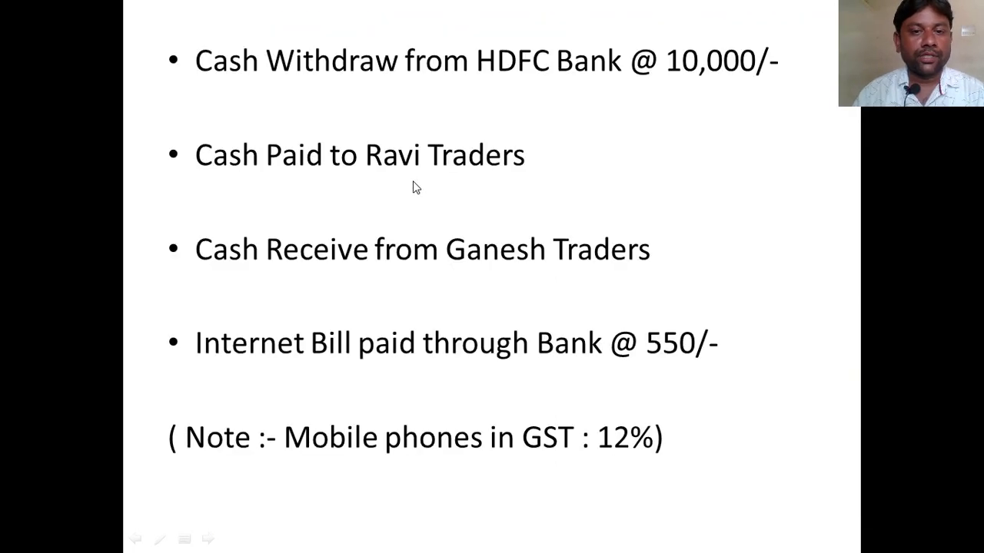
key("alt+Tab")
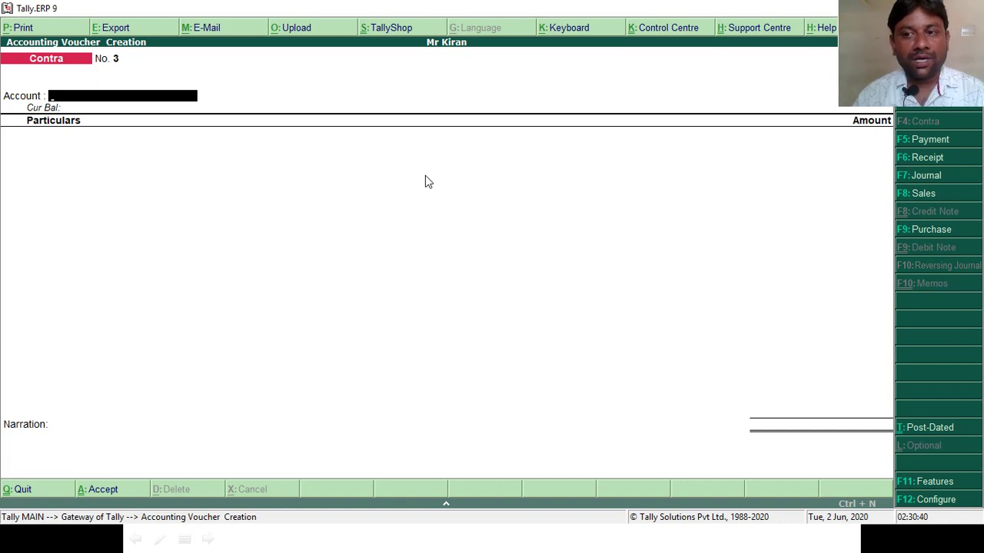
left_click(921, 141)
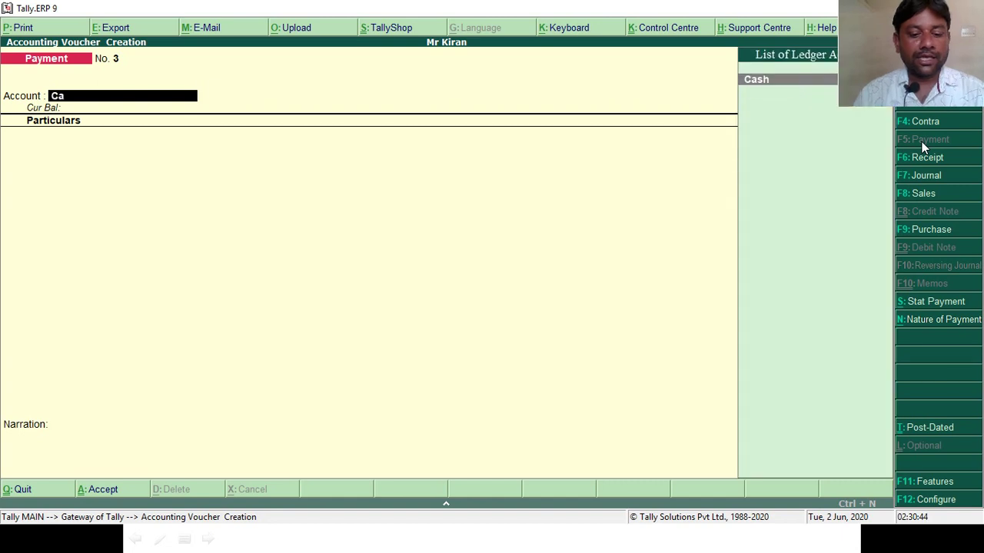
type("ca")
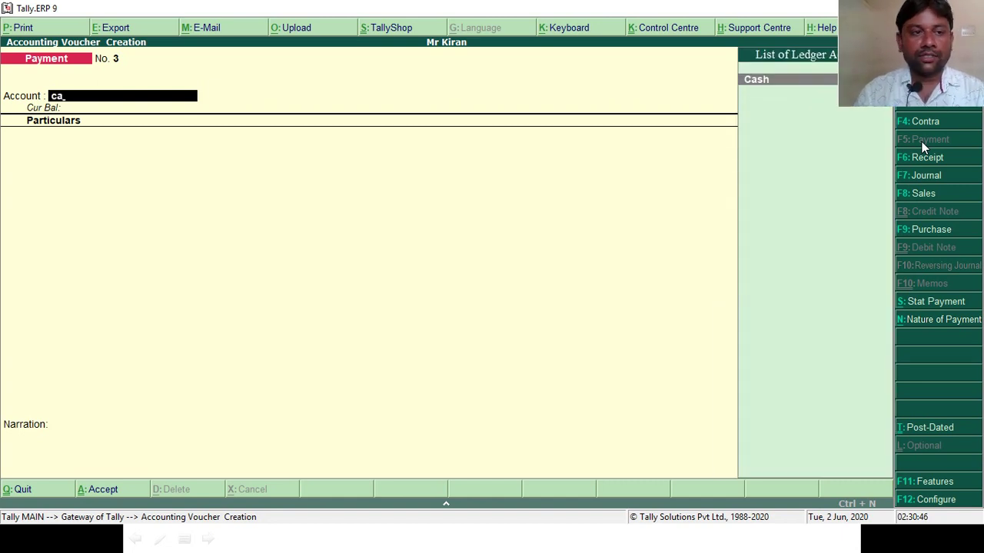
key("Return")
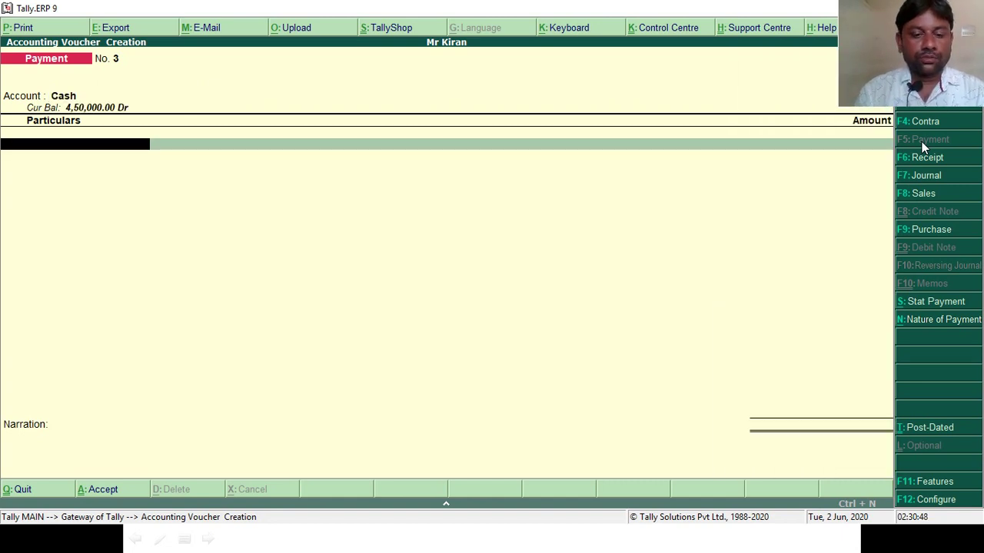
type("Ra")
key("Return")
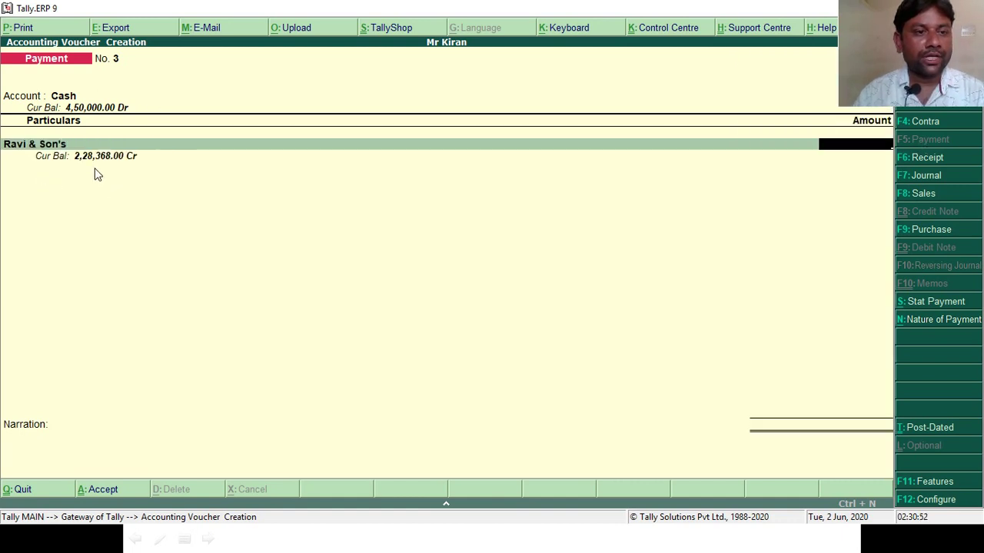
Step: Enter 268368 as the Ravi & Son's payment amount and recheck the transaction on the slide
type("268")
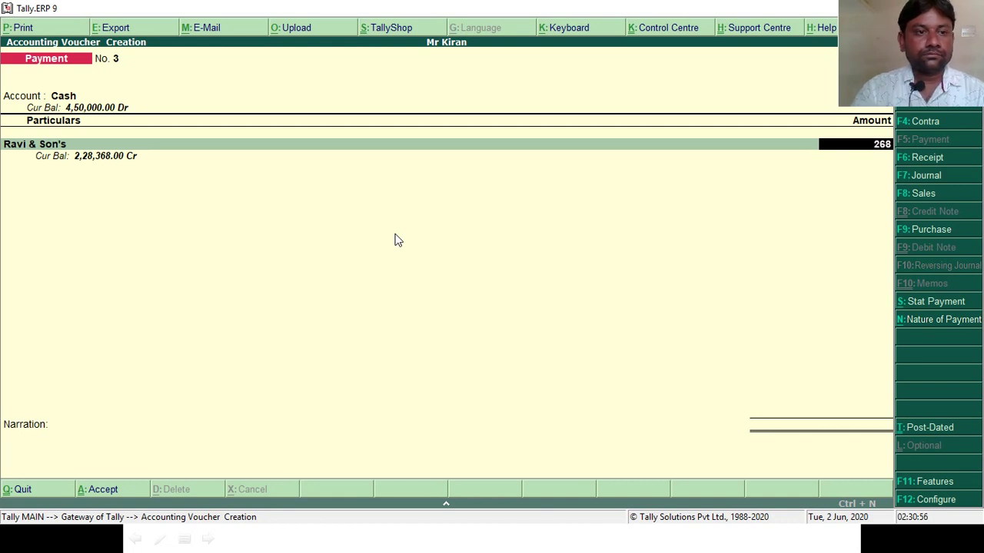
type("368.")
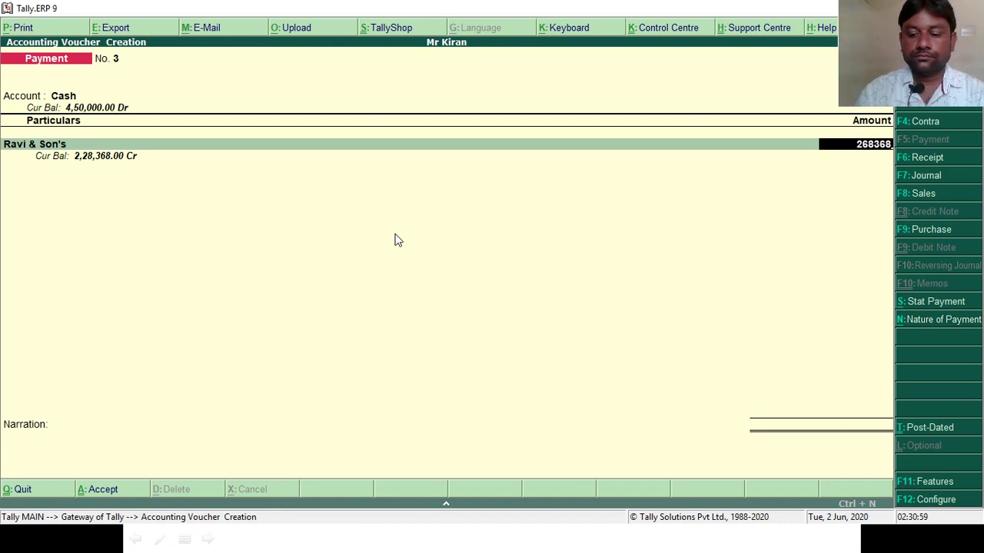
key("Return")
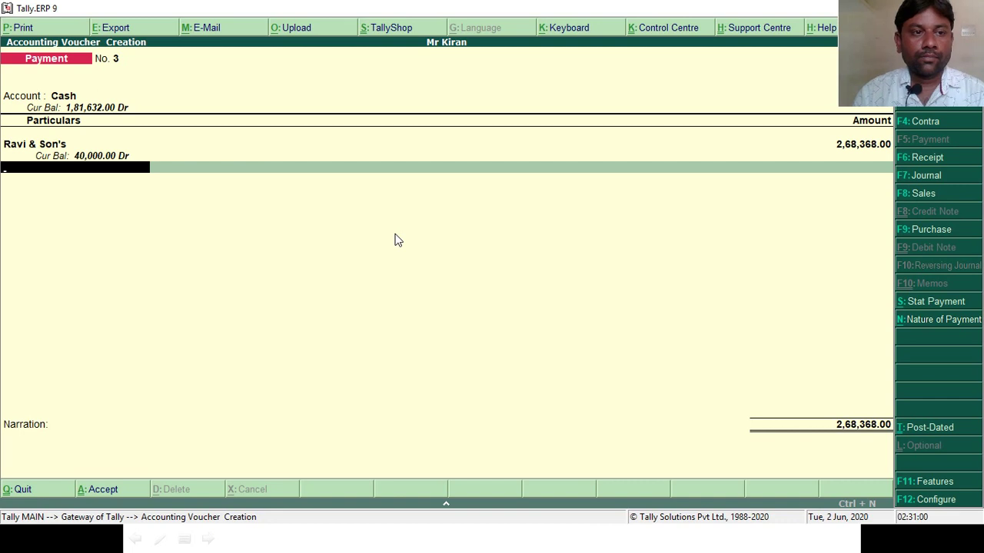
key("BackSpace")
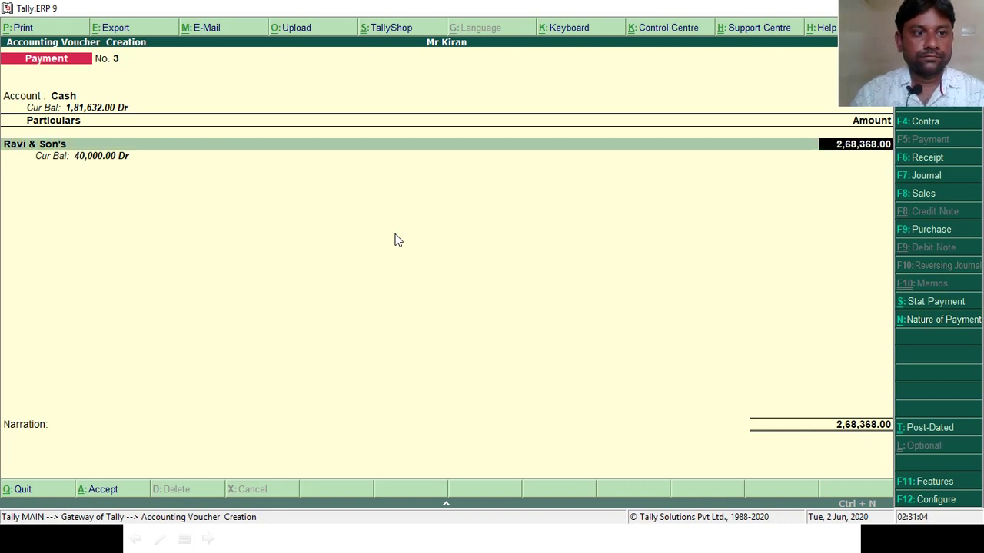
key("alt+Tab")
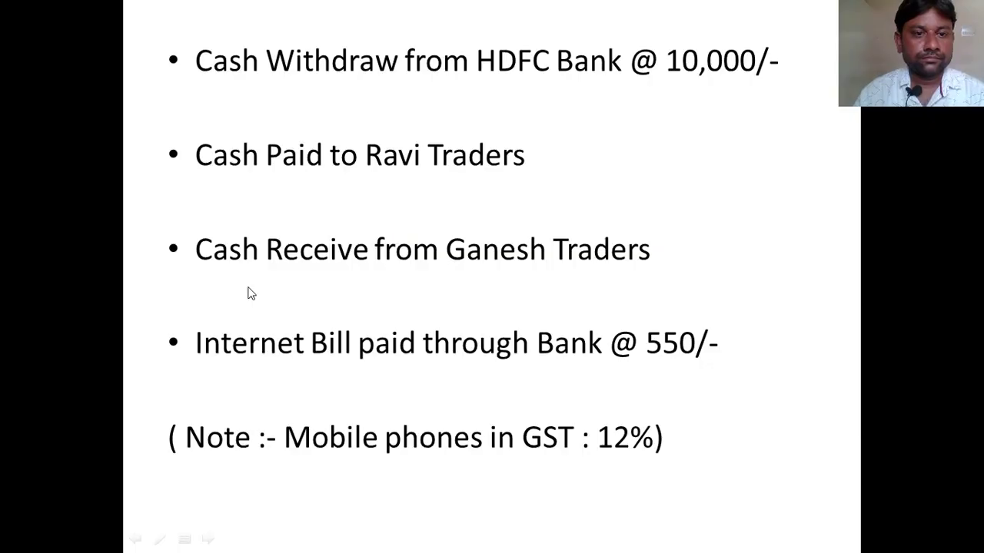
key("alt+Tab")
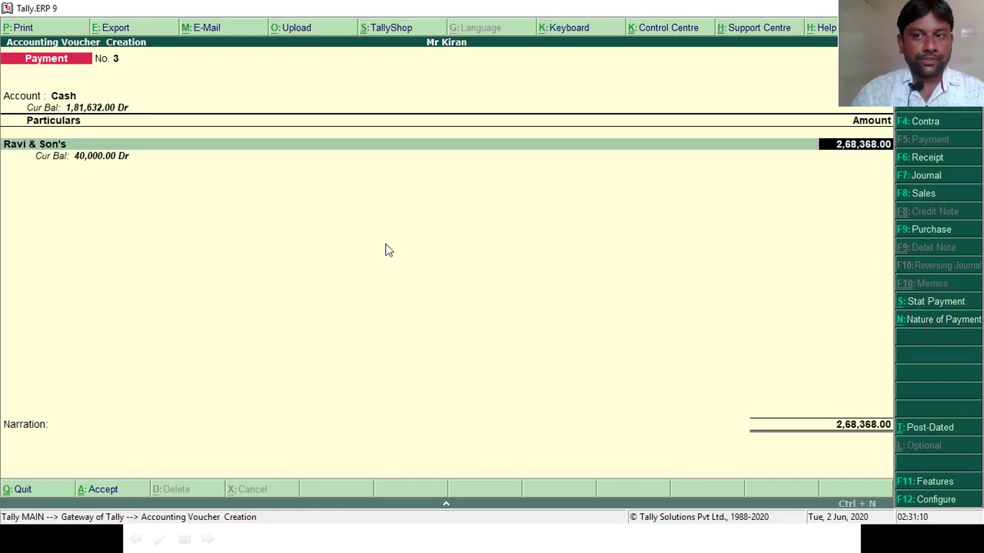
Step: Clear the 268368 amount and the Ravi & Son's line from the payment voucher
key("BackSpace")
key("BackSpace")
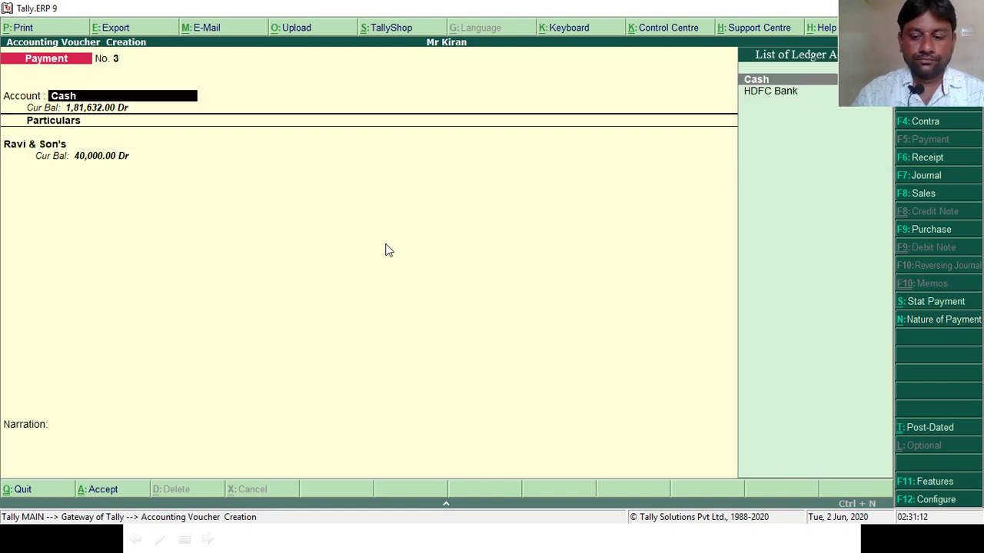
key("Return")
key("Return")
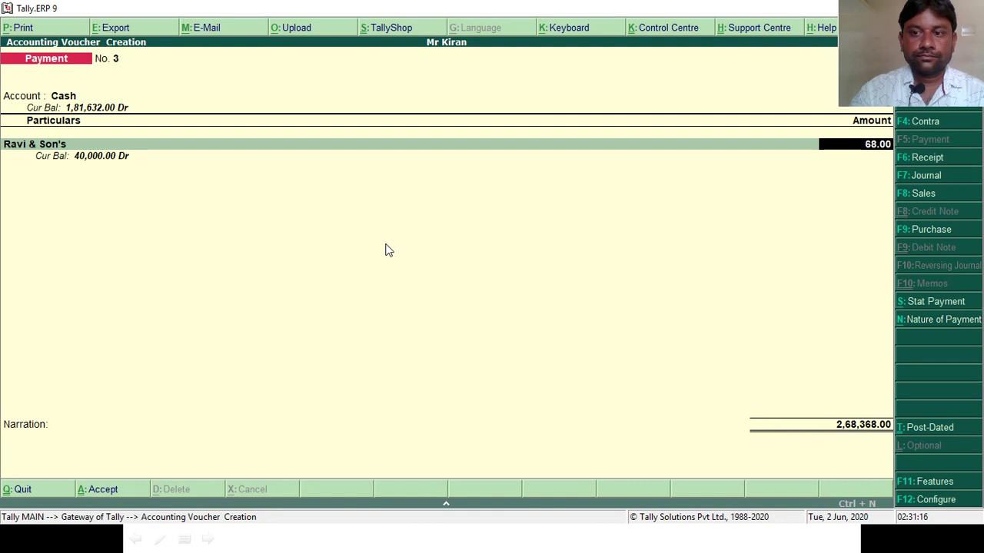
key("BackSpace")
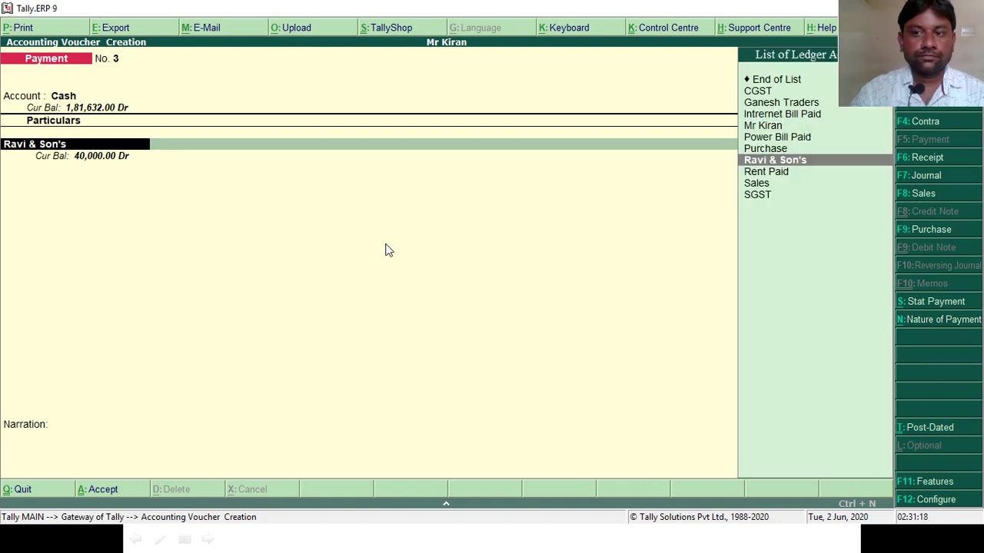
key("Return")
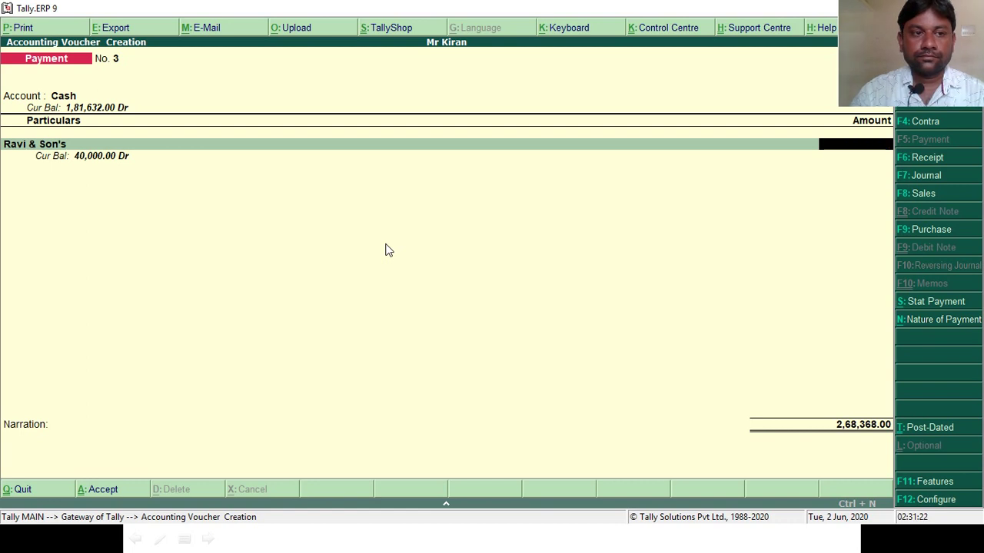
key("BackSpace")
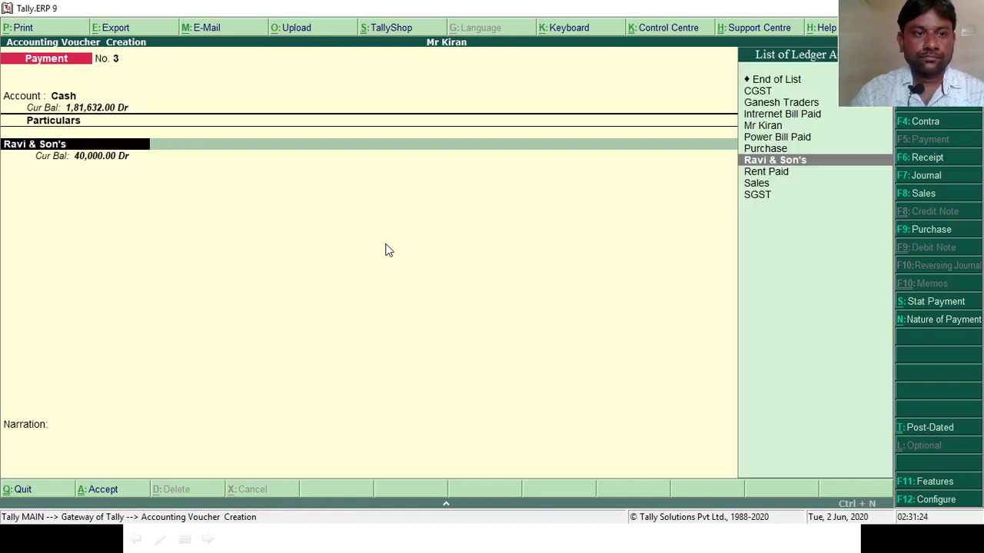
key("Up")
key("Up")
key("Up")
key("Up")
key("Up")
key("Up")
key("Up")
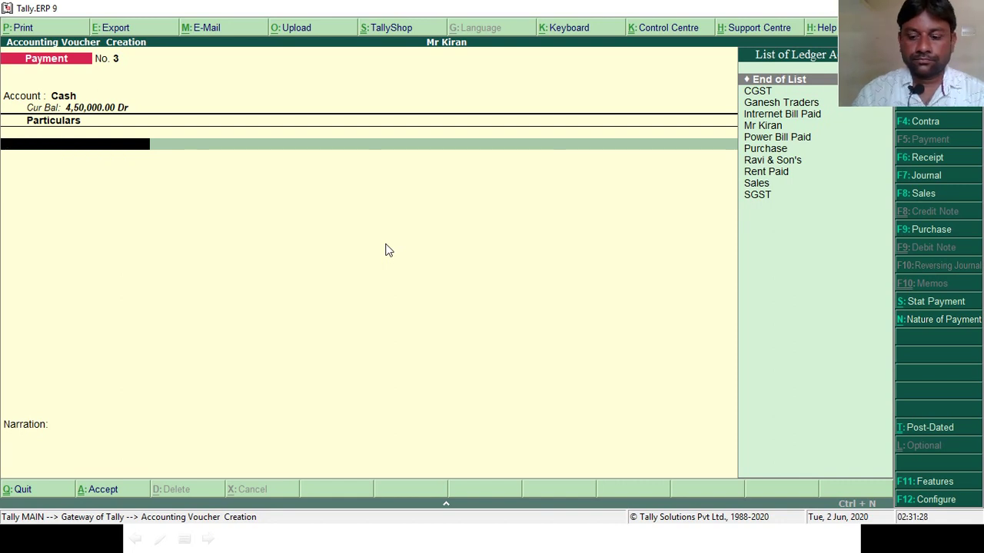
Step: Select the Ravi & Son's ledger again for the cash payment and set its amount to 228368
key("Down")
key("Down")
key("Down")
key("Down")
key("Down")
key("Down")
key("Down")
key("Down")
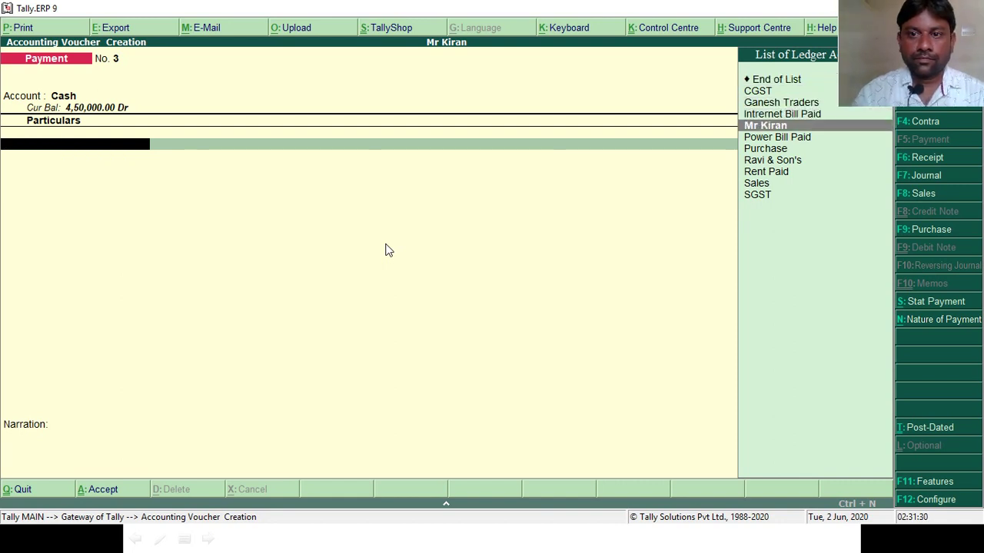
key("Up")
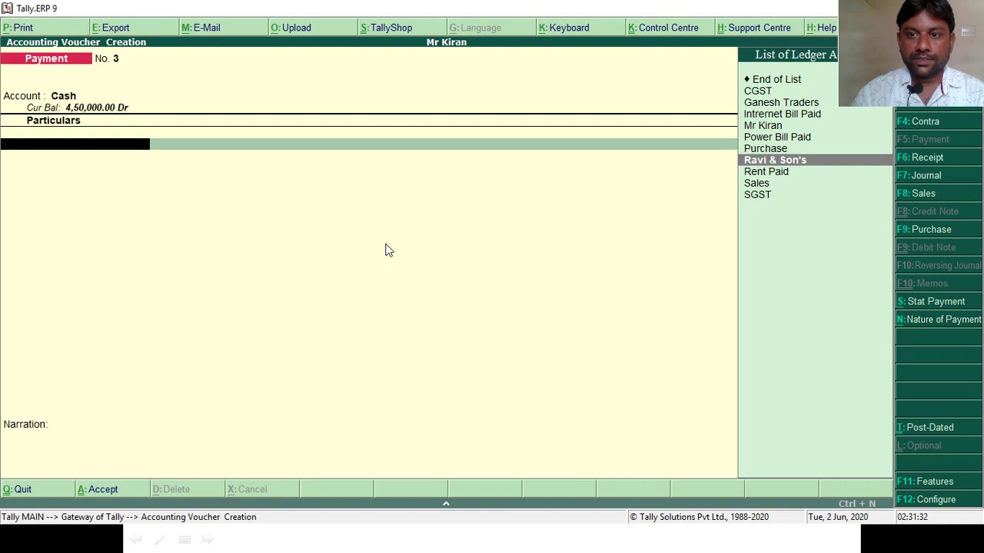
key("Return")
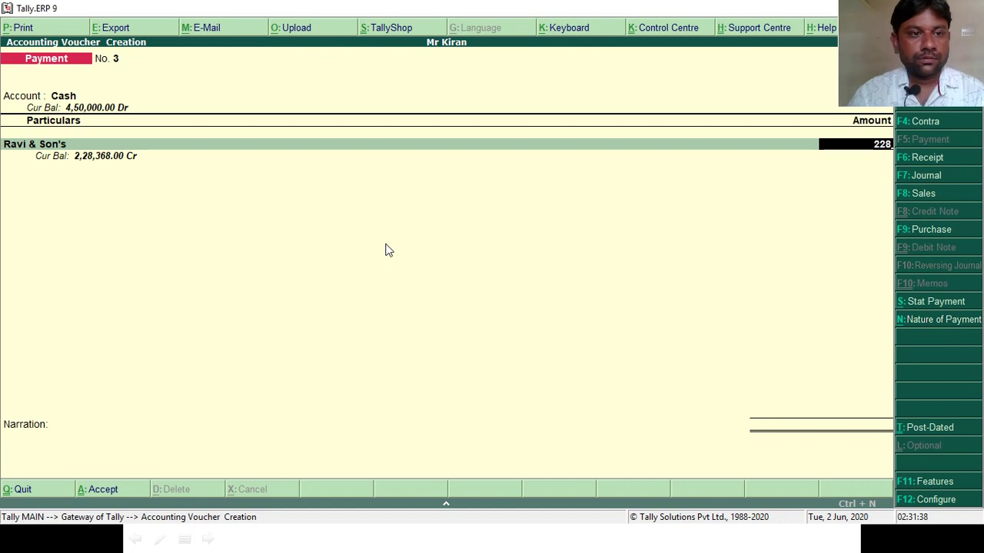
type("2,28,")
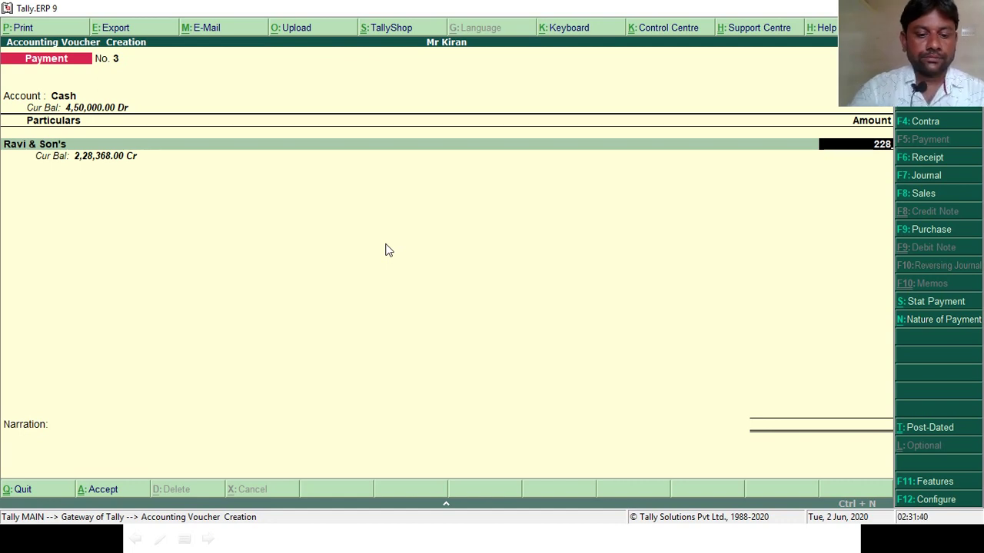
type("368")
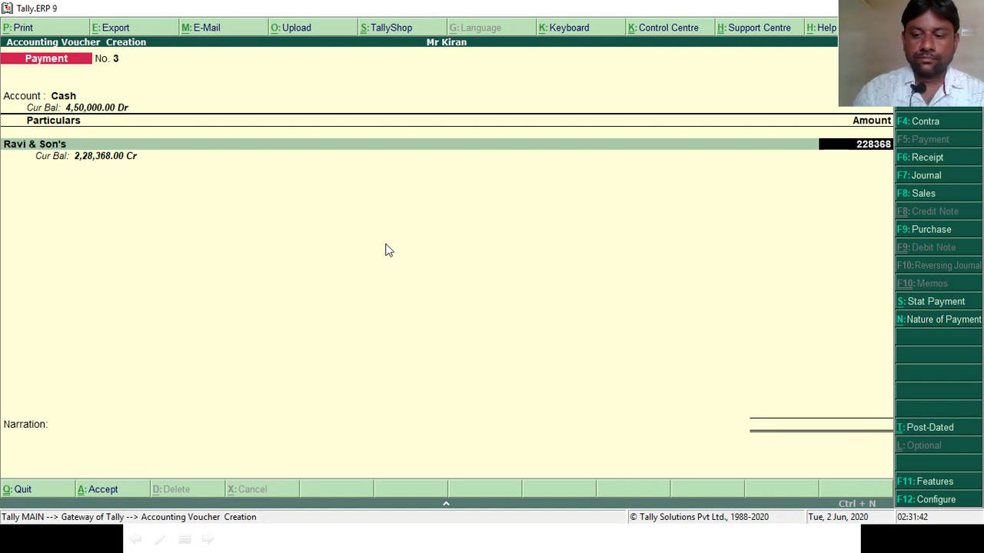
Step: Confirm the cash payment amount for Ravi & Son's and save the payment voucher
key("Return")
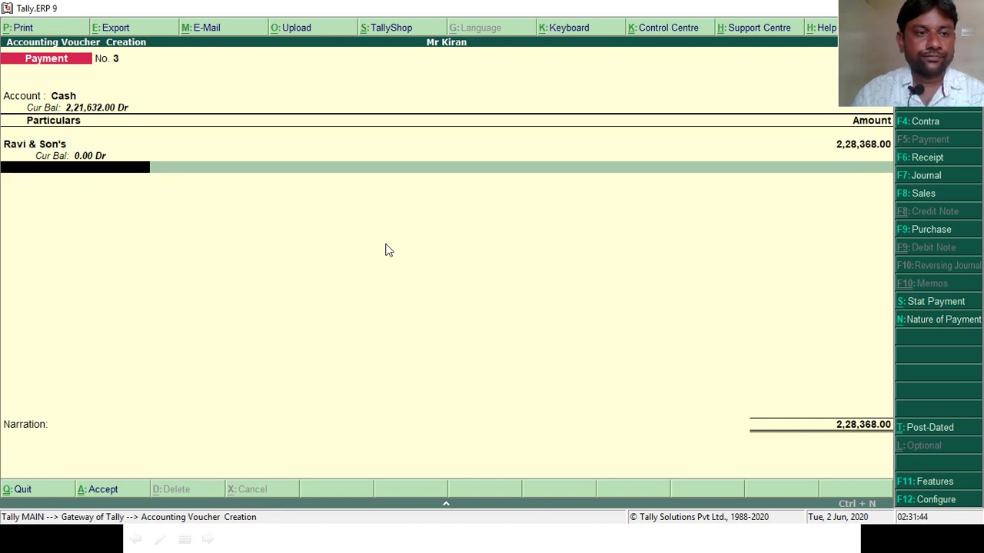
key("Return")
key("Return")
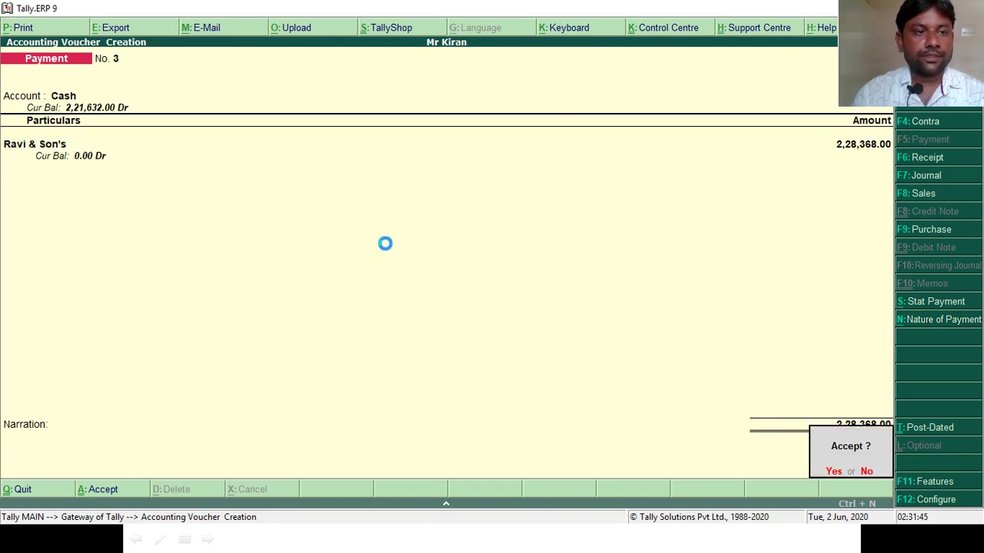
key("Return")
Step: Check the Ganesh Traders receipt on the slide and start a receipt voucher into Cash with the Ganesh Traders ledger
key("alt+Tab")
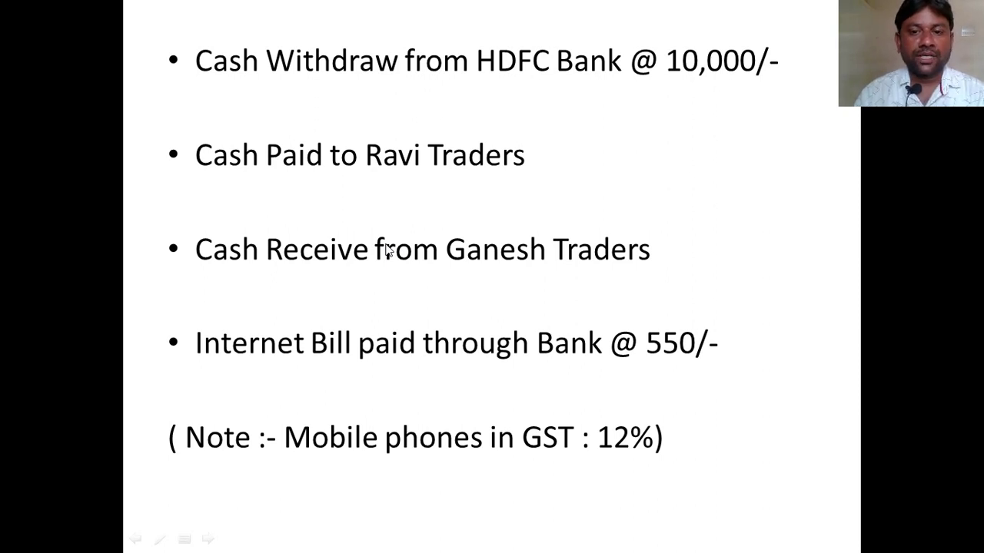
key("alt+Tab")
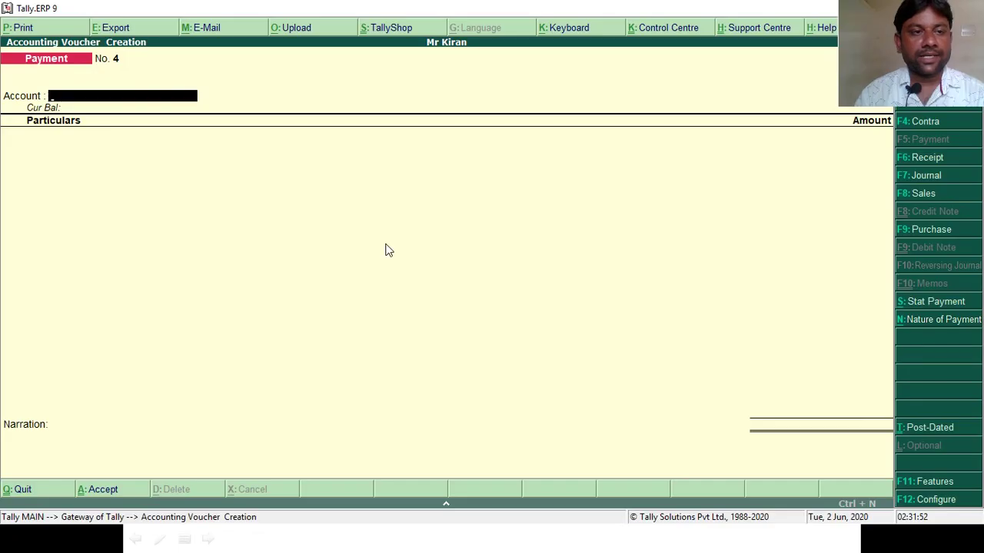
left_click(916, 157)
type("Ca")
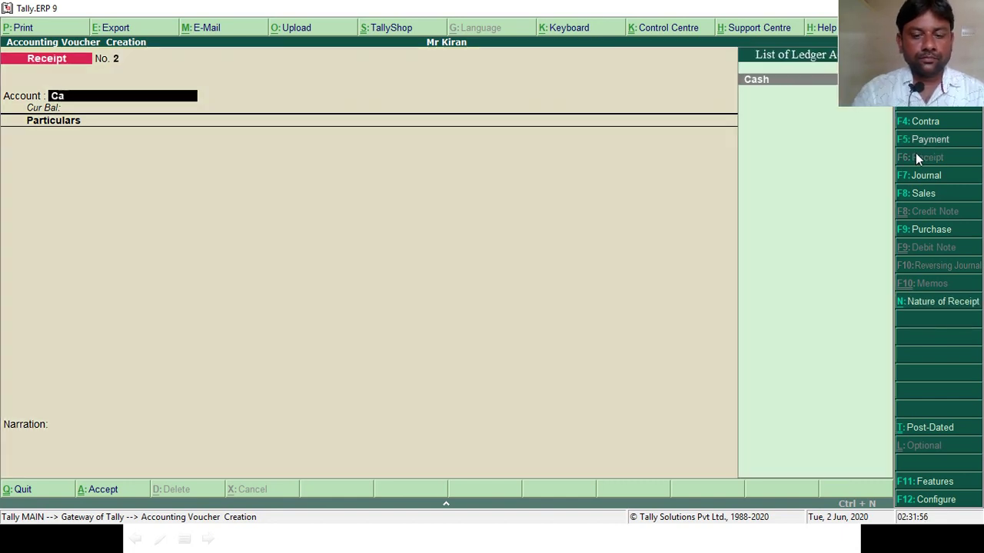
key("Return")
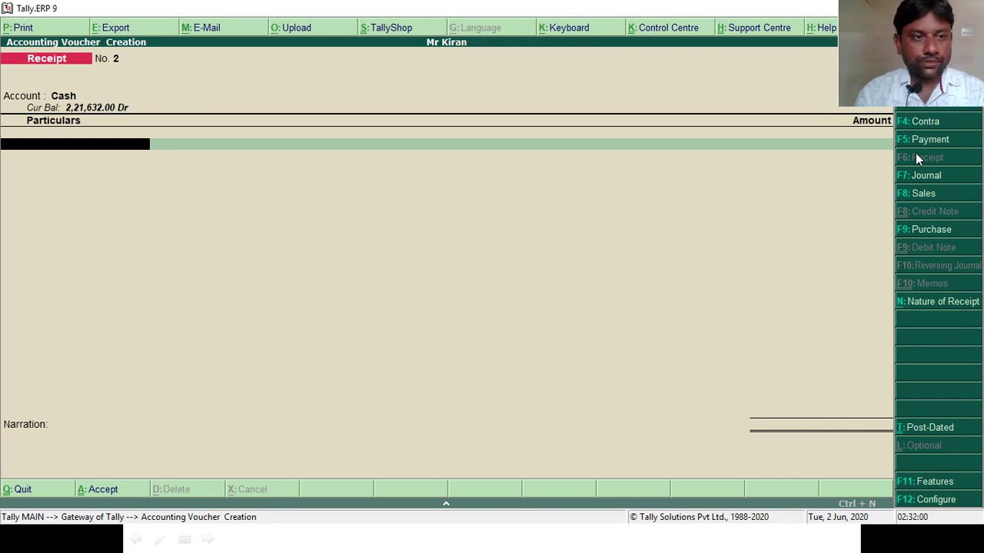
key("alt+Tab")
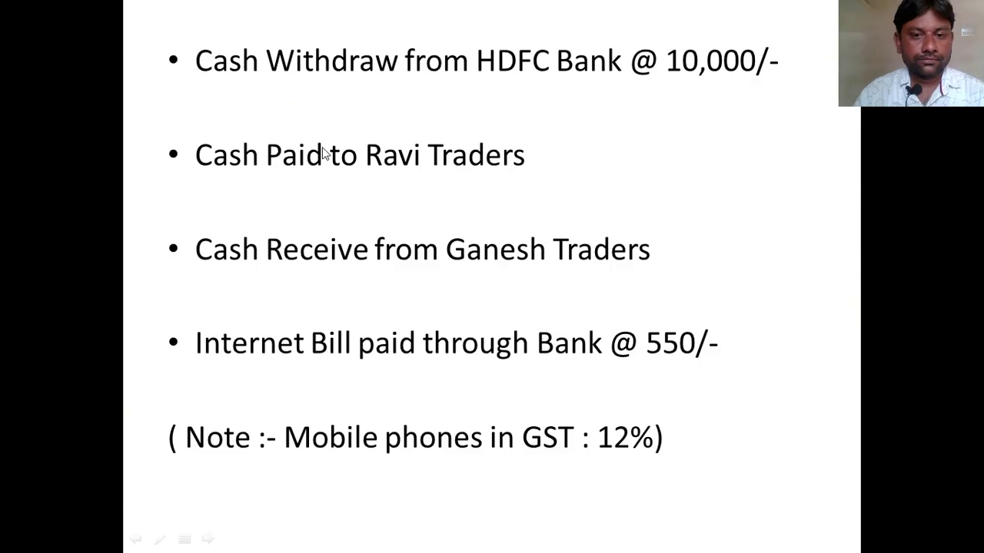
key("alt+Tab")
type("Ga")
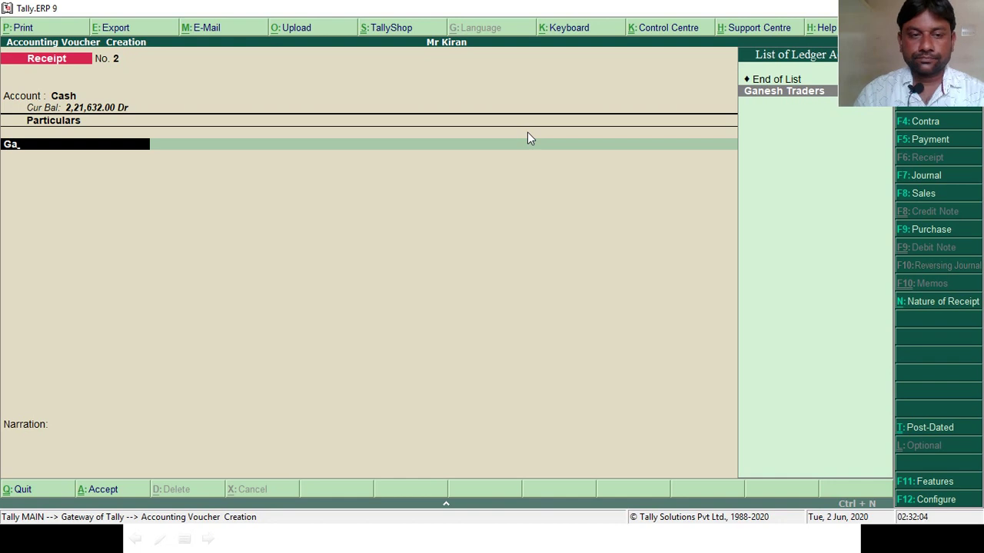
key("Return")
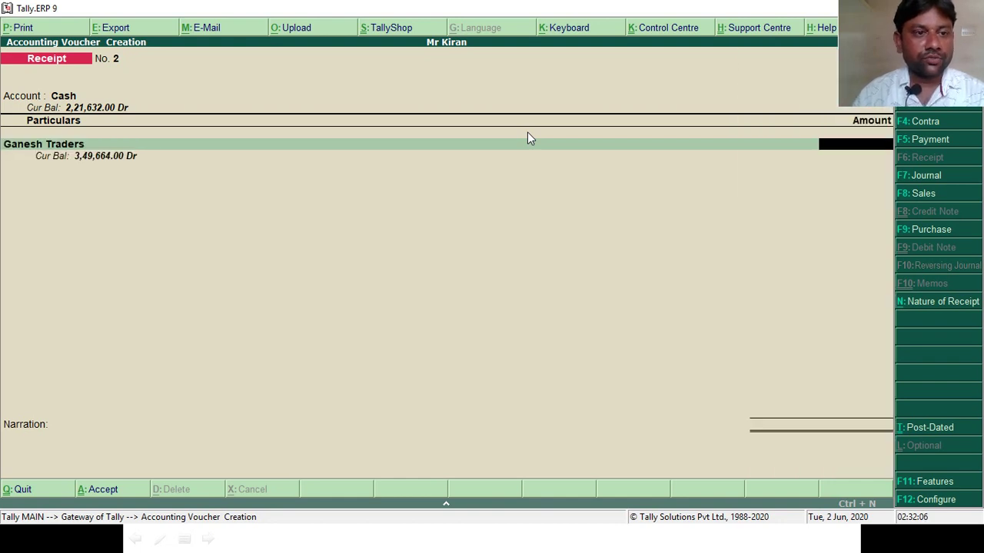
Step: Set the Ganesh Traders receipt amount to 3,49,664 and save the receipt voucher
type("3")
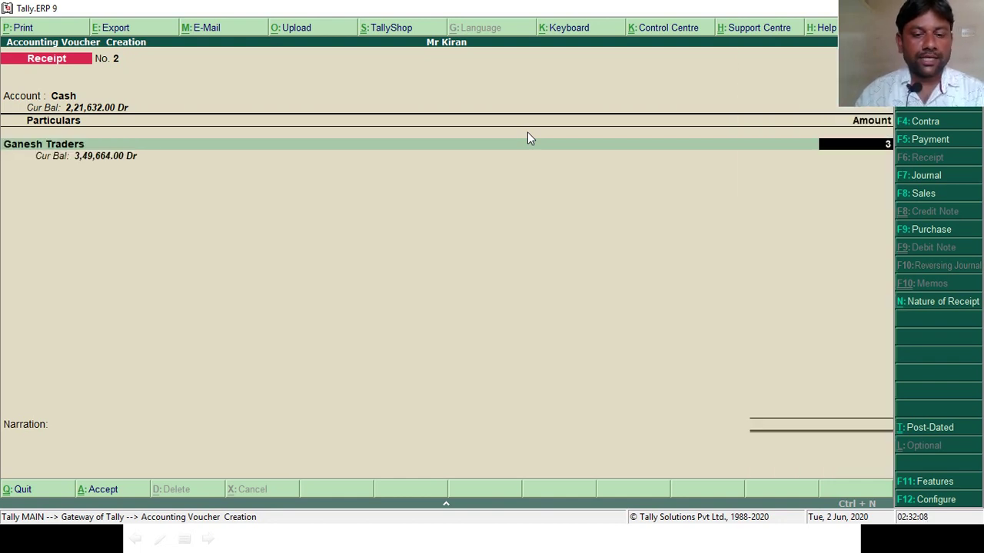
type(",49")
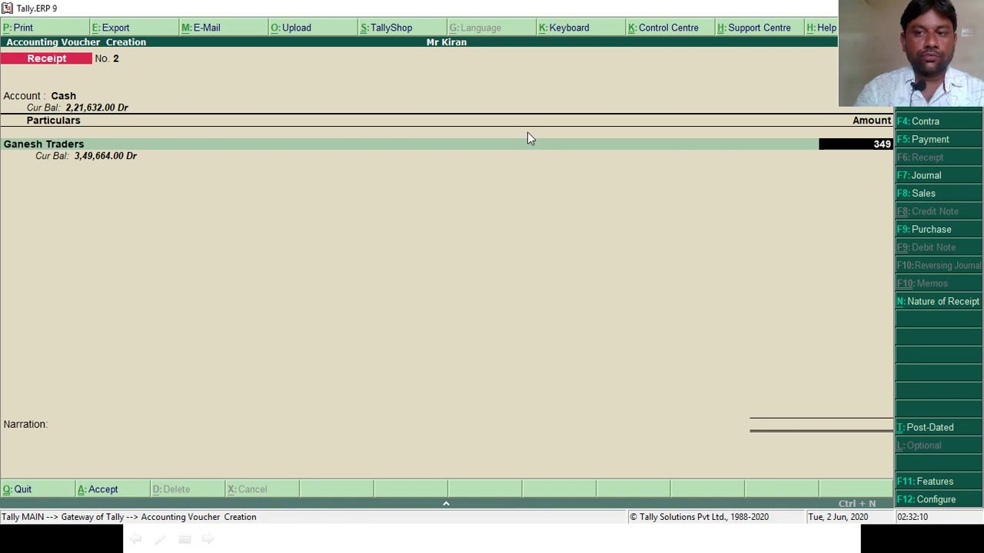
type(",664.")
key("Return")
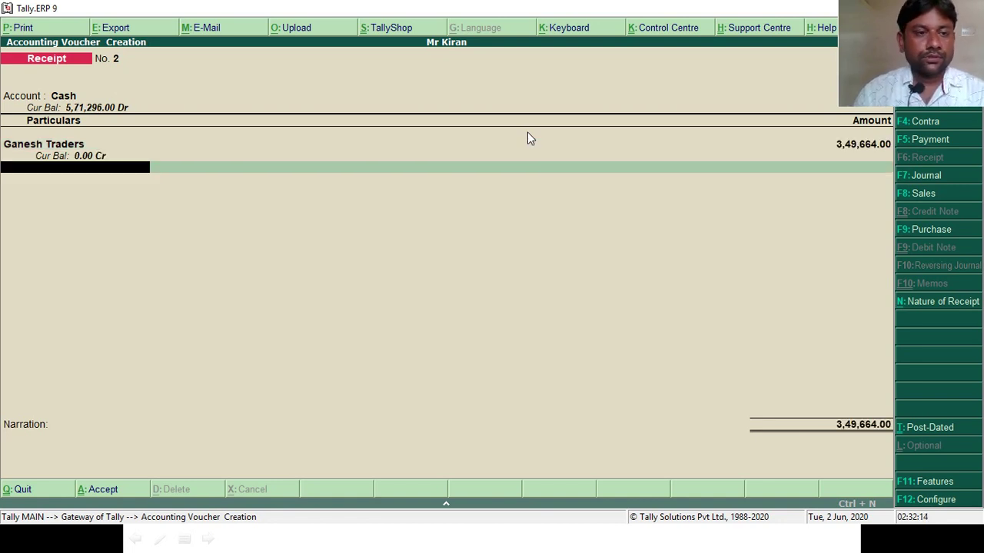
key("Return")
key("Return")
key("y")
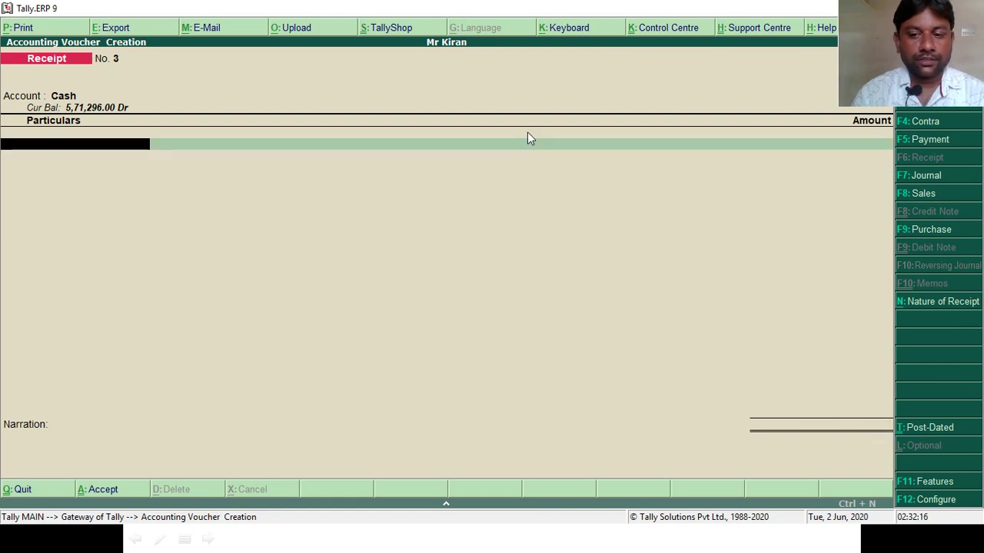
Step: Check the internet bill transaction on the slide and start a payment voucher from HDFC Bank with the Intrernet Bill Paid ledger
key("alt+Tab")
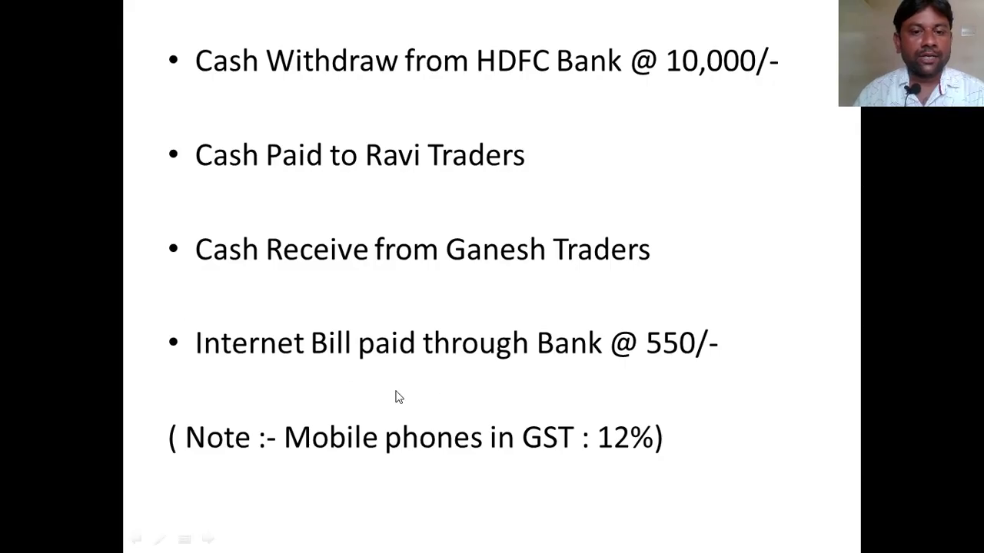
key("alt+Tab")
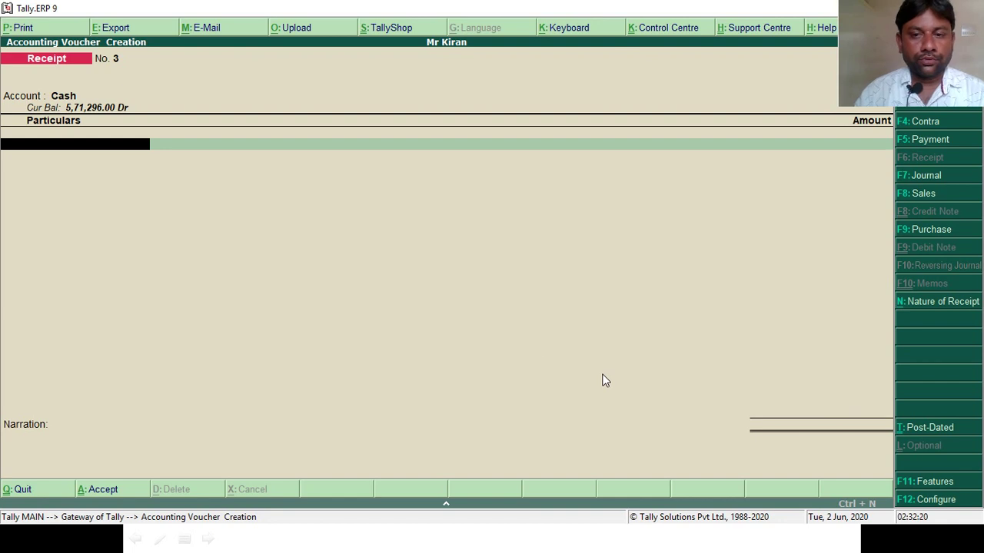
left_click(930, 140)
type("h")
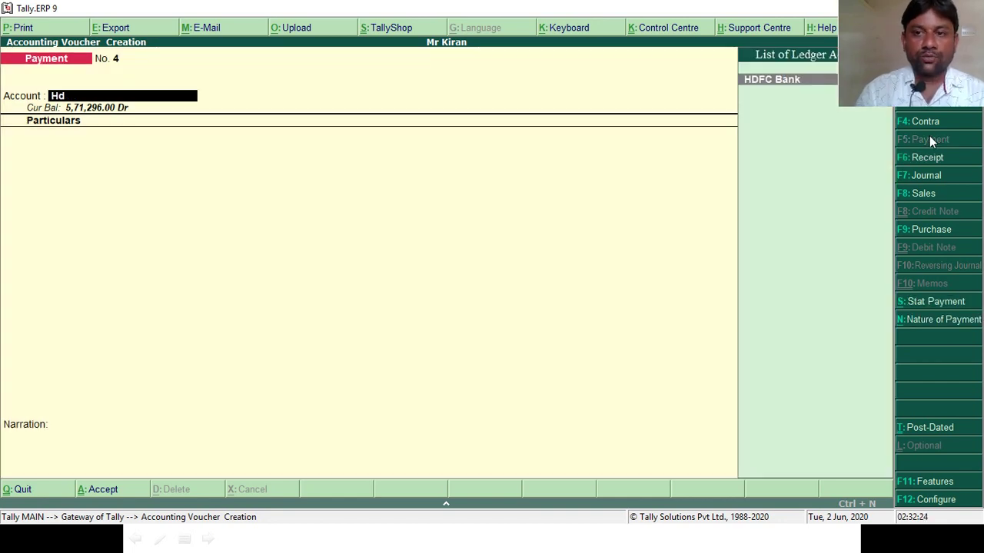
key("Return")
type("in")
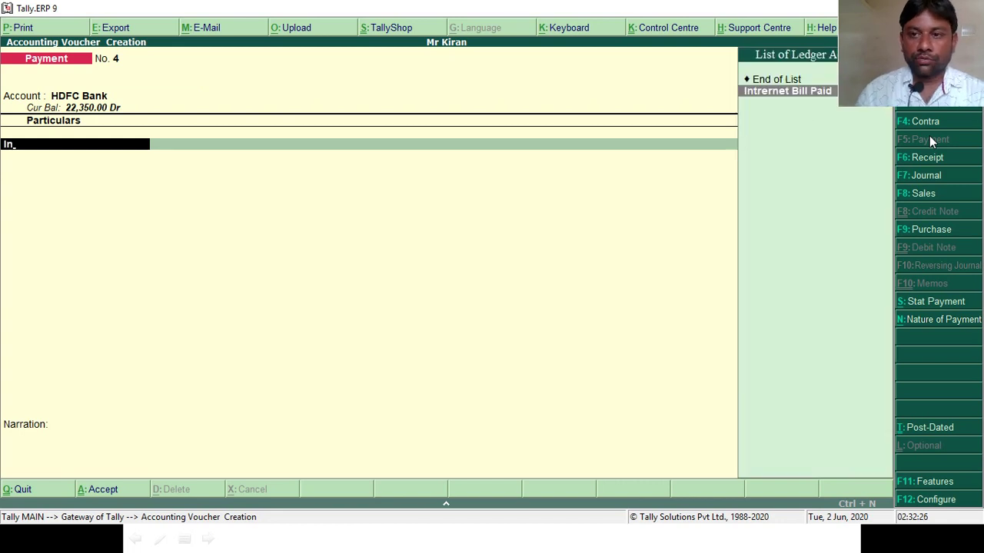
key("Return")
Step: Enter 550 as the internet bill amount, keep the default cheque allocation for HDFC Bank and save the payment voucher
key("alt+Tab")
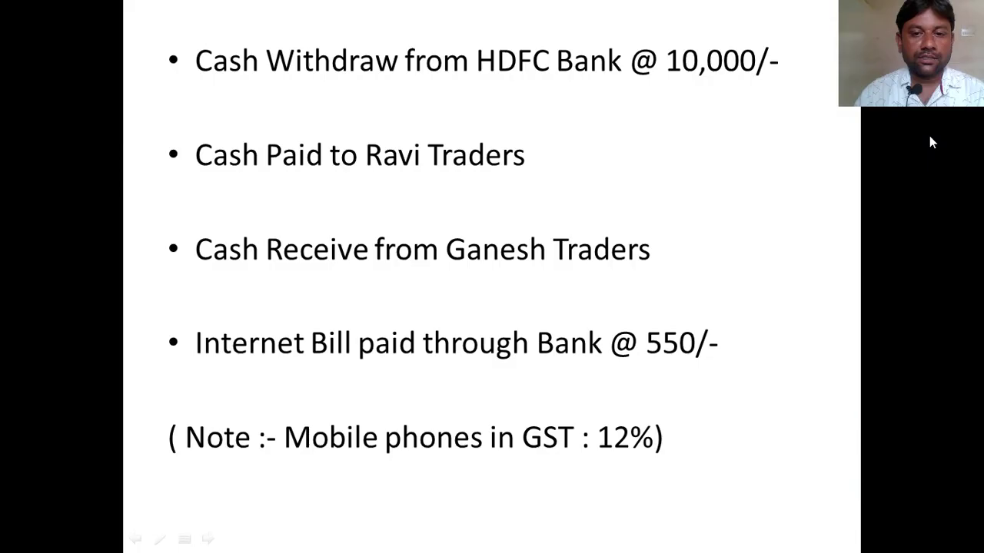
key("alt+Tab")
type("550")
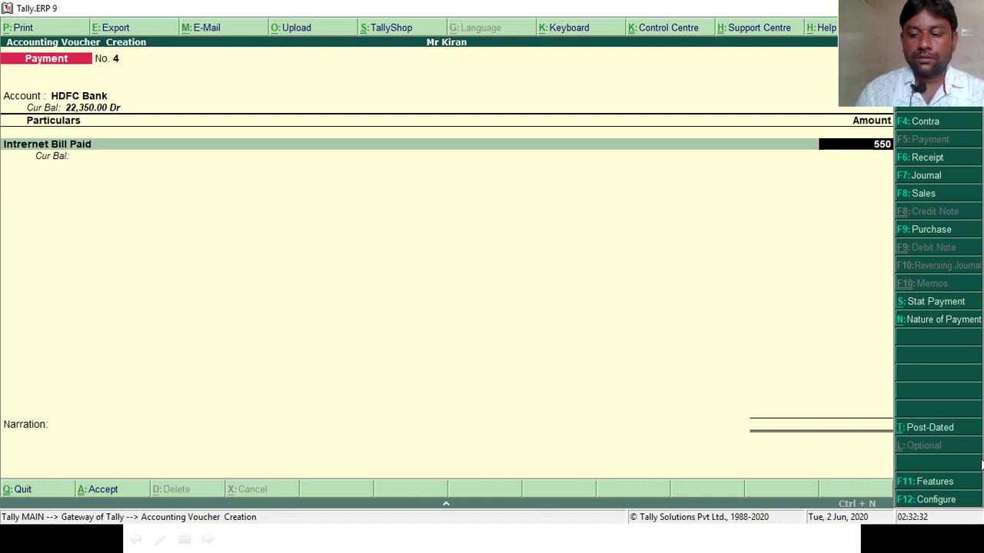
key("Return")
key("Return")
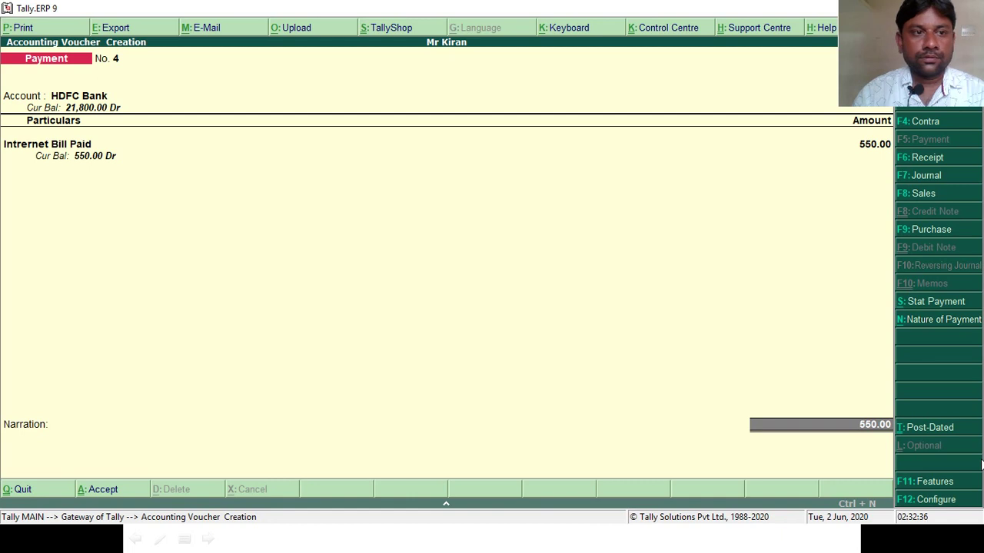
key("Return")
key("Return")
key("Return")
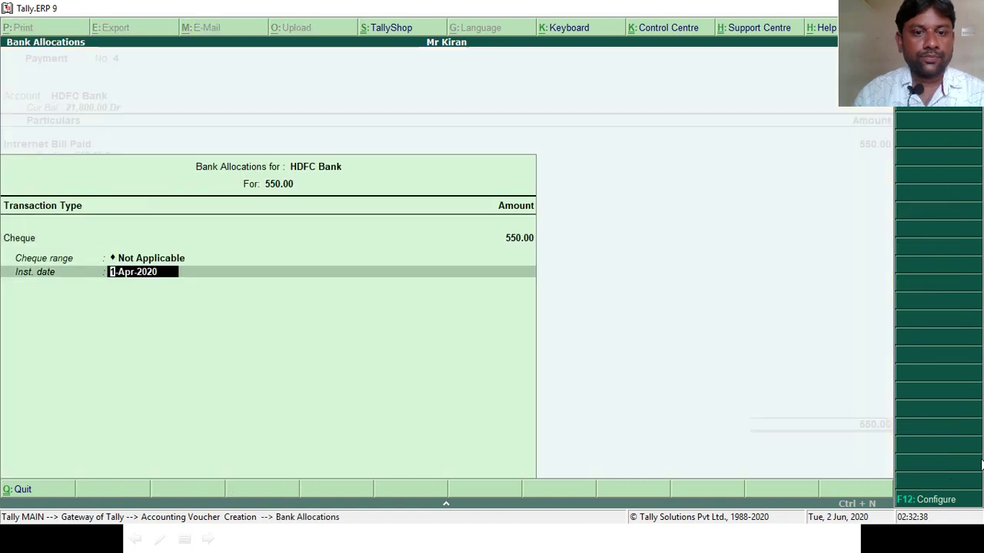
key("Return")
key("Return")
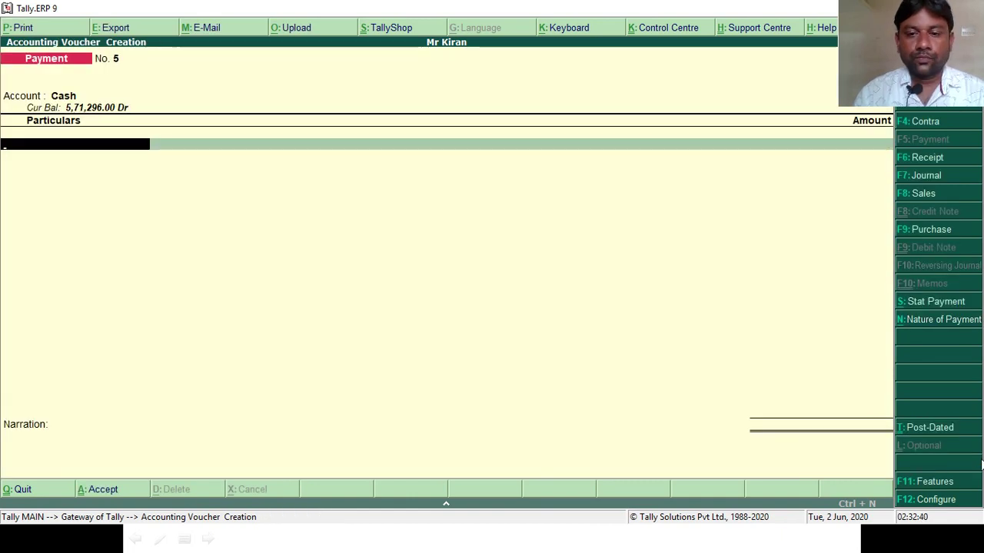
Step: Check the slide for remaining transactions and leave voucher creation for the Gateway of Tally
key("alt+Tab")
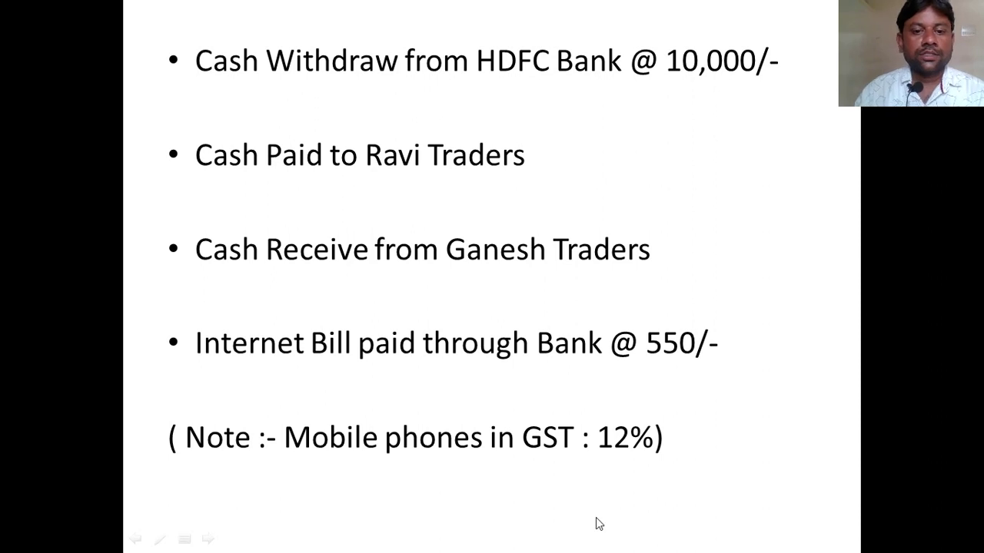
key("alt+Tab")
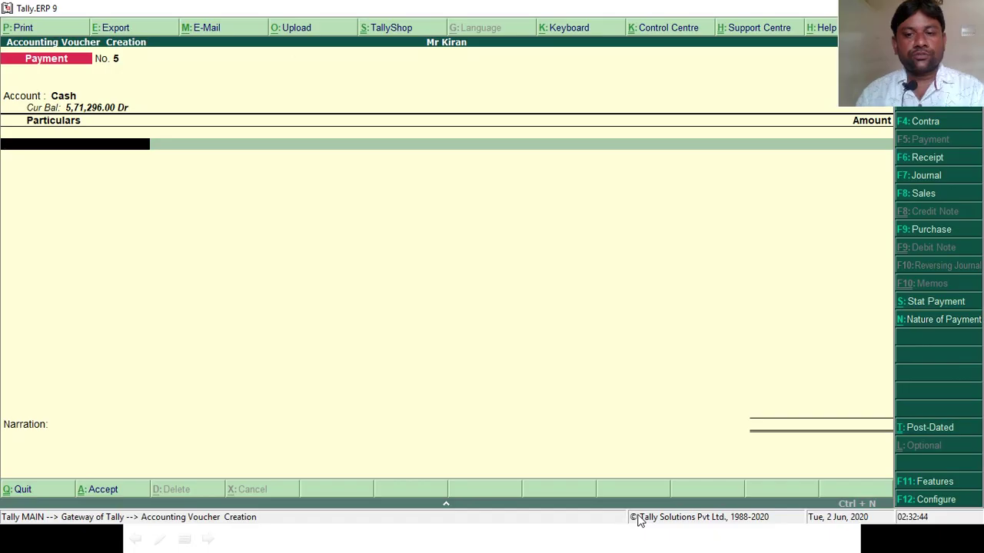
key("Escape")
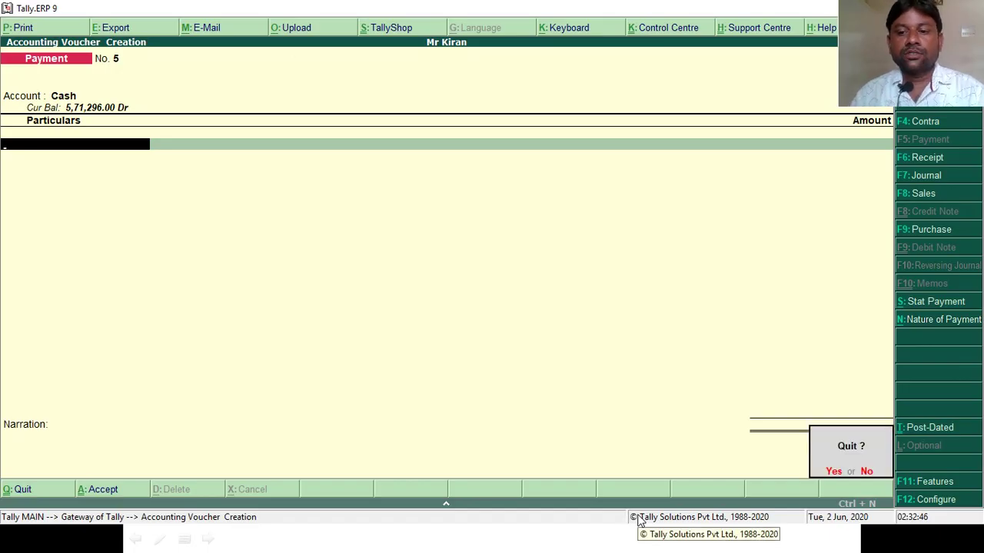
key("Return")
key("Escape")
key("Escape")
Step: Examine the Duties & Taxes breakdown under Current Liabilities in the Balance Sheet, then return to the report
key("b")
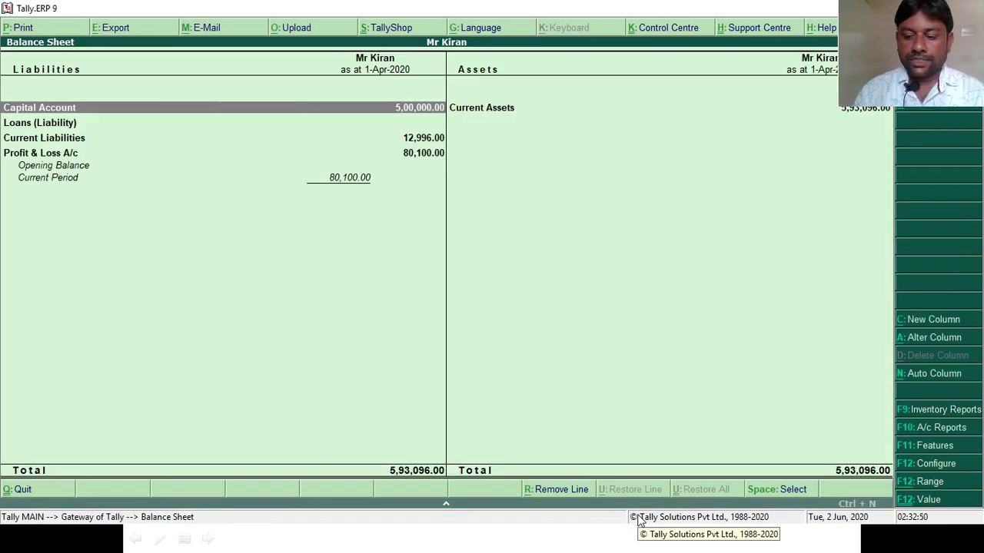
key("Down")
key("Down")
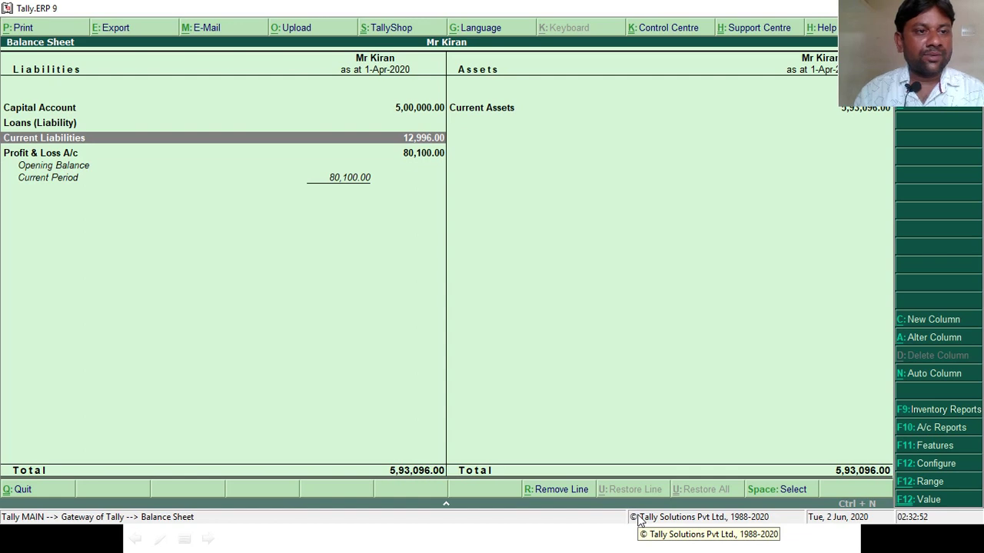
key("Return")
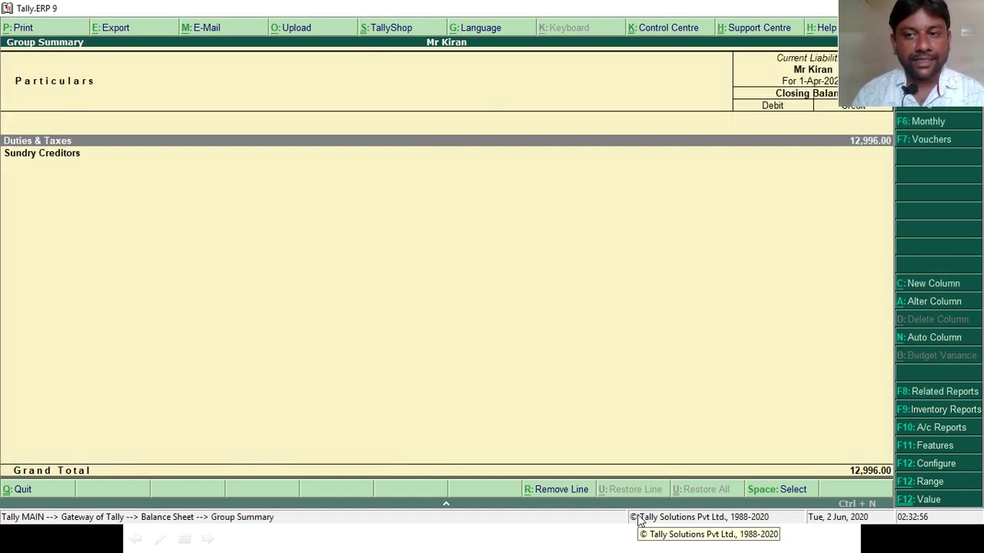
key("Return")
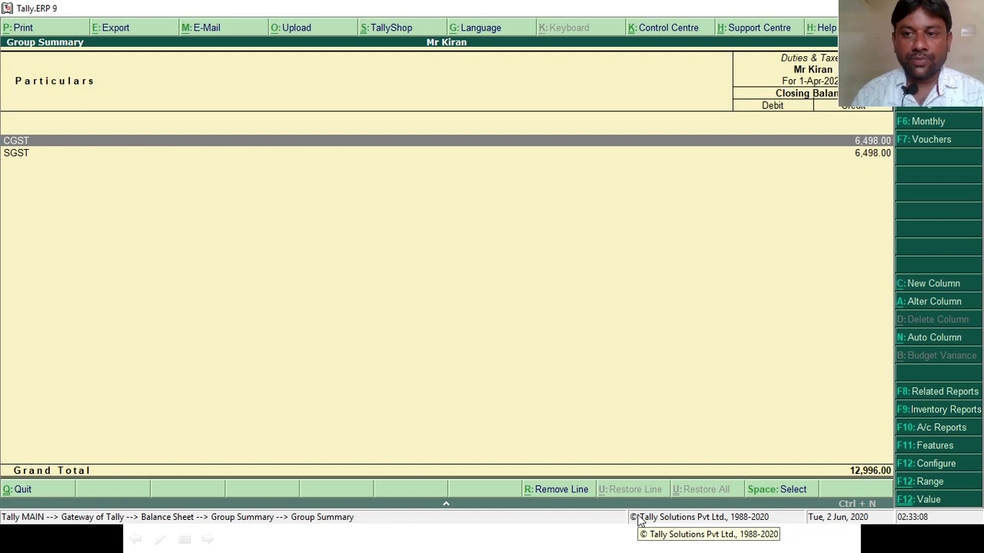
key("Escape")
key("Escape")
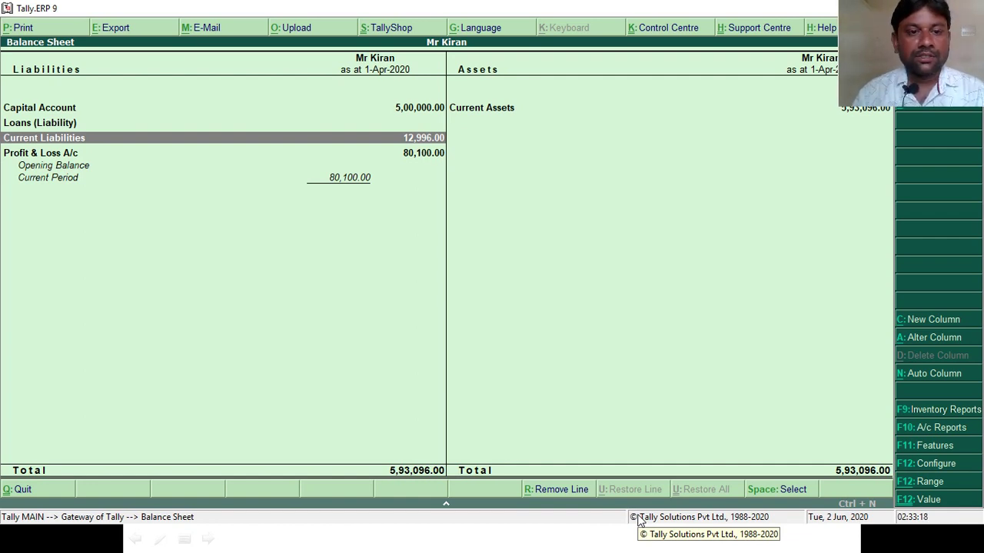
Step: Leave the Balance Sheet, start a payment voucher and set its statutory payment to GST, 1-Mar-2020 to 31-Mar-2020, with payment type Regular
key("Escape")
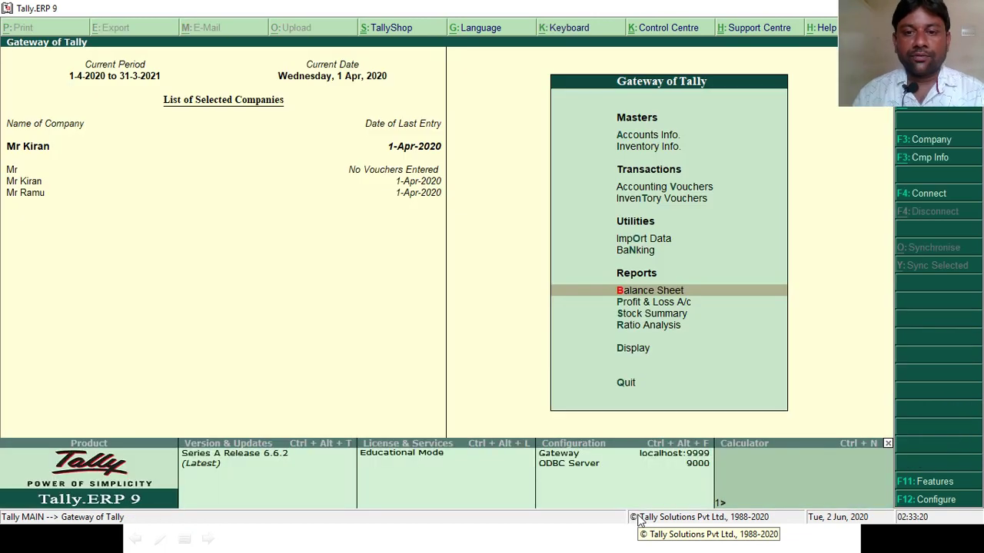
key("Up")
key("Up")
key("Up")
key("Up")
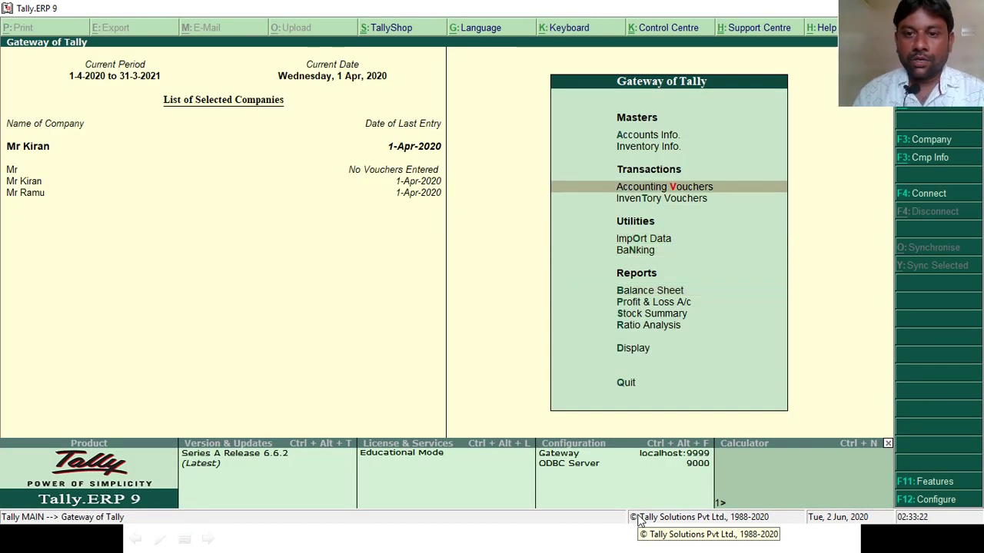
key("Return")
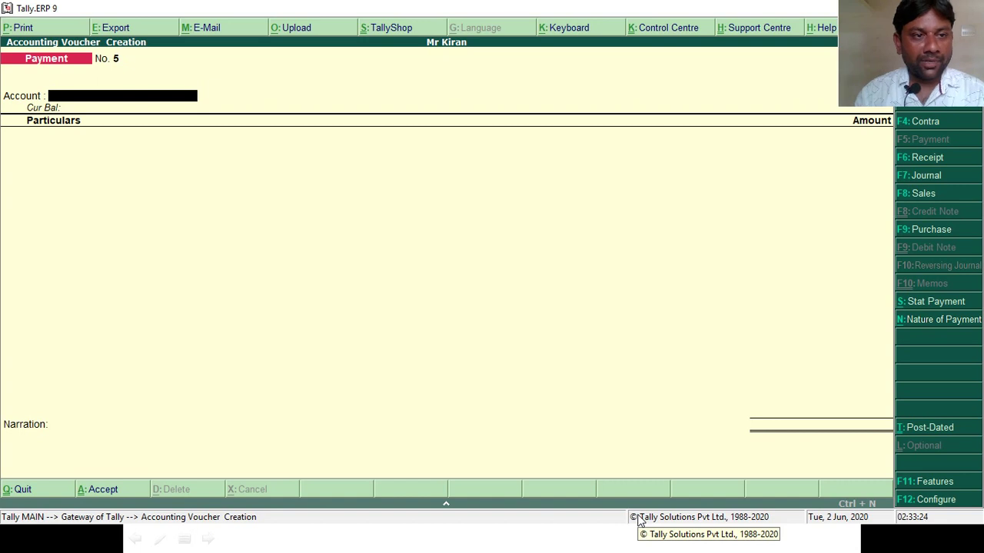
key("alt+s")
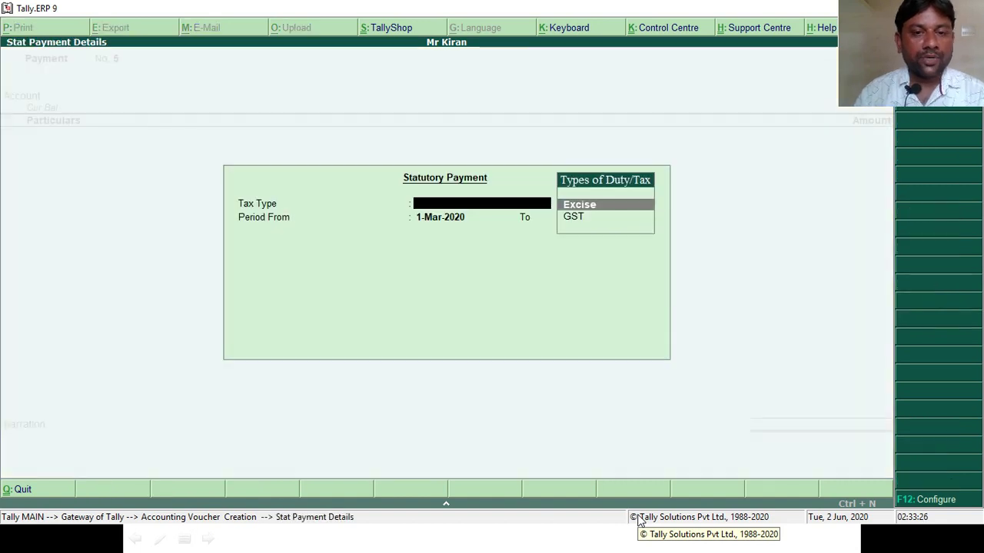
key("Down")
key("Return")
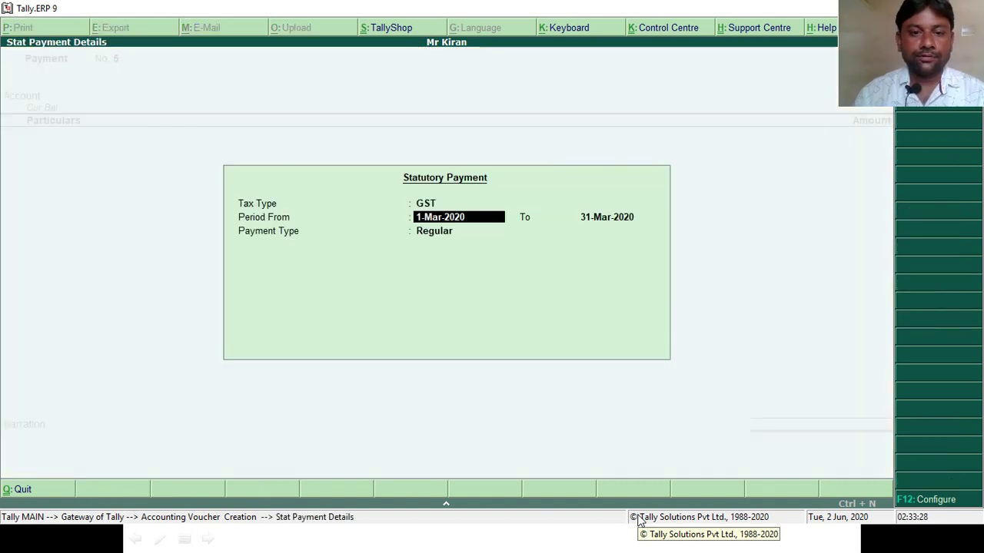
key("Return")
key("Return")
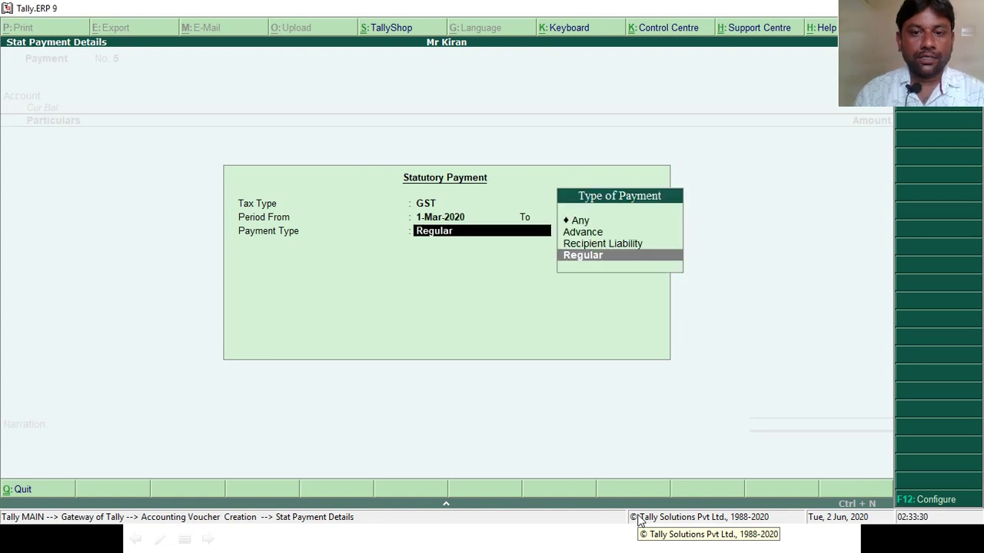
key("Return")
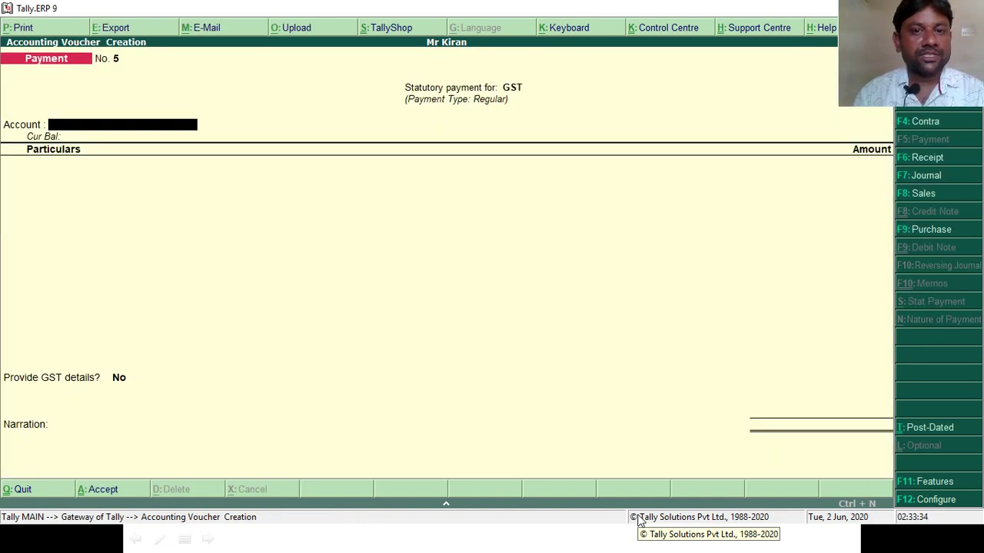
Step: Choose Cash as the paying account and add the CGST ledger with an amount of 6498
type("ca")
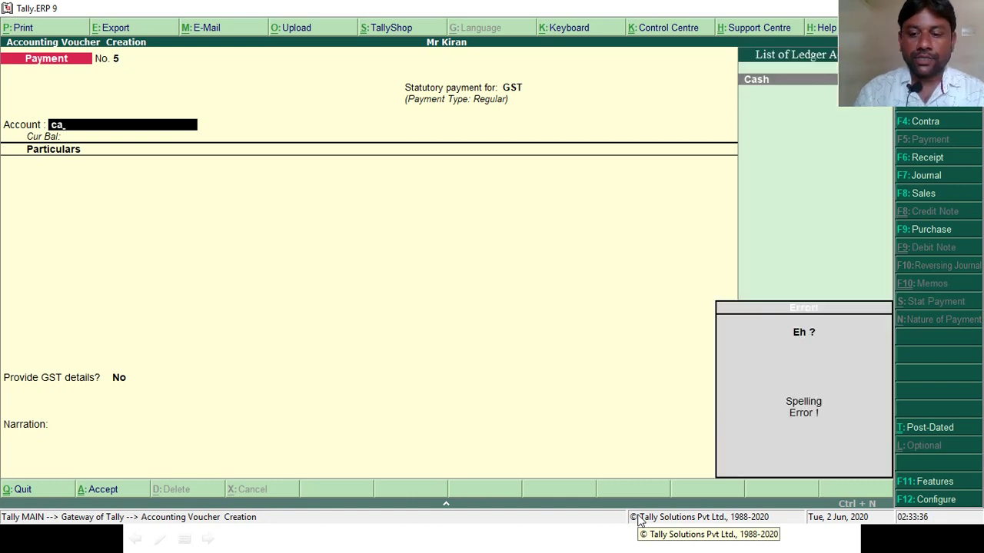
key("Return")
type("Cg")
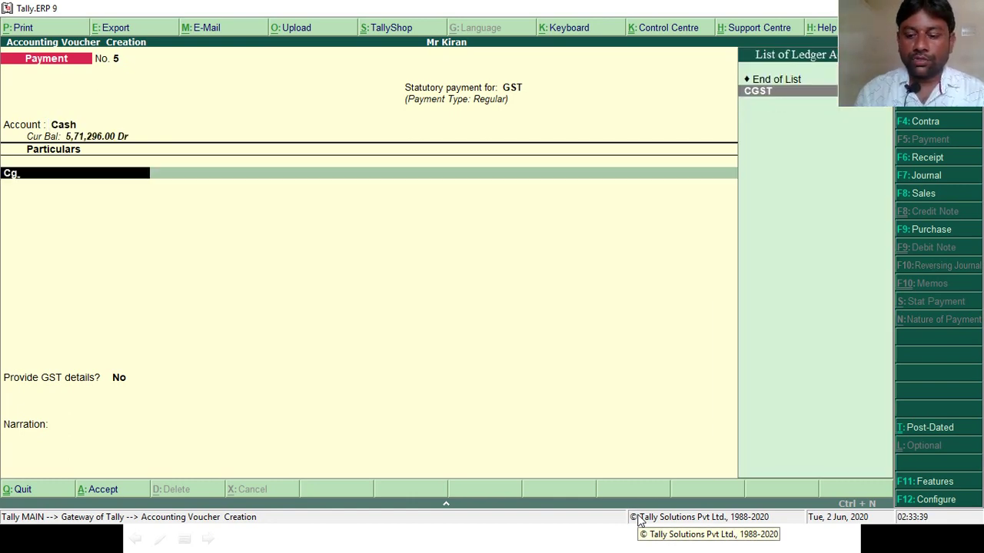
key("Return")
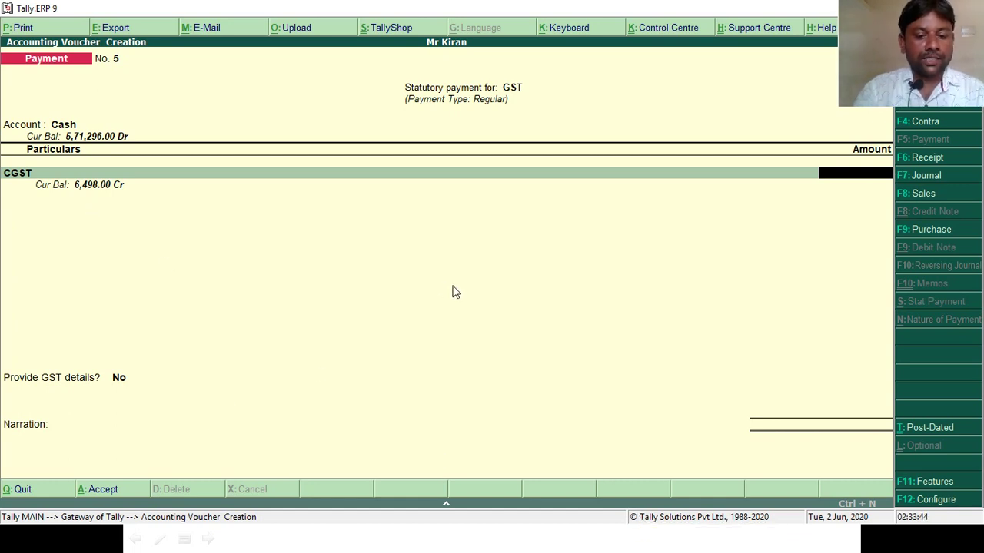
type("6498")
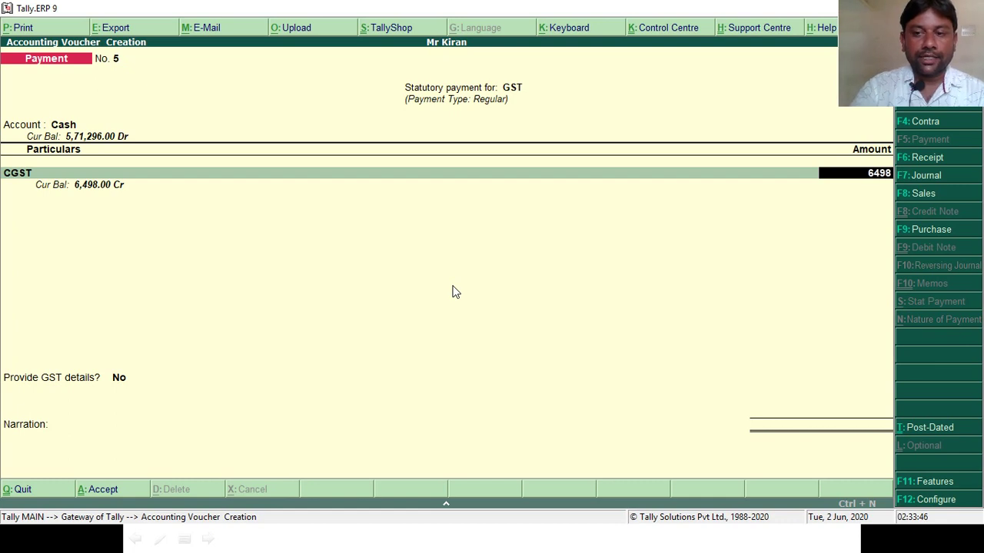
key("Return")
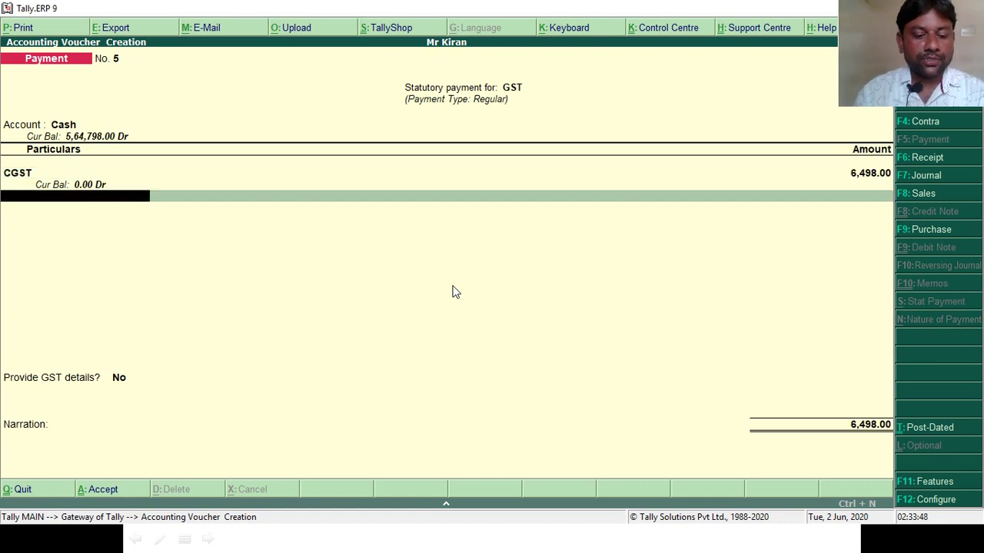
Step: Add the SGST ledger with an amount of 6498, save the GST payment without GST details or narration, and leave voucher creation
type("Sg")
key("Return")
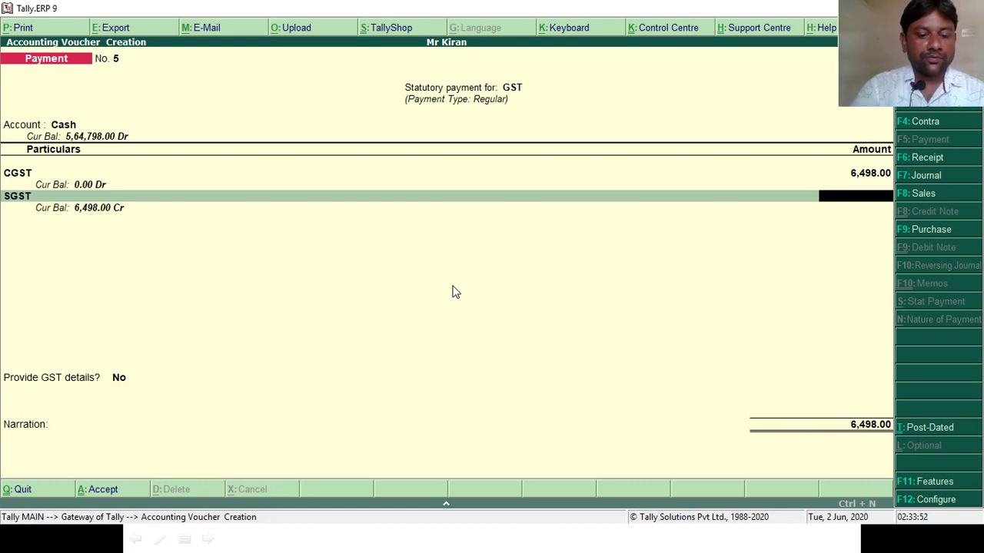
type("6498")
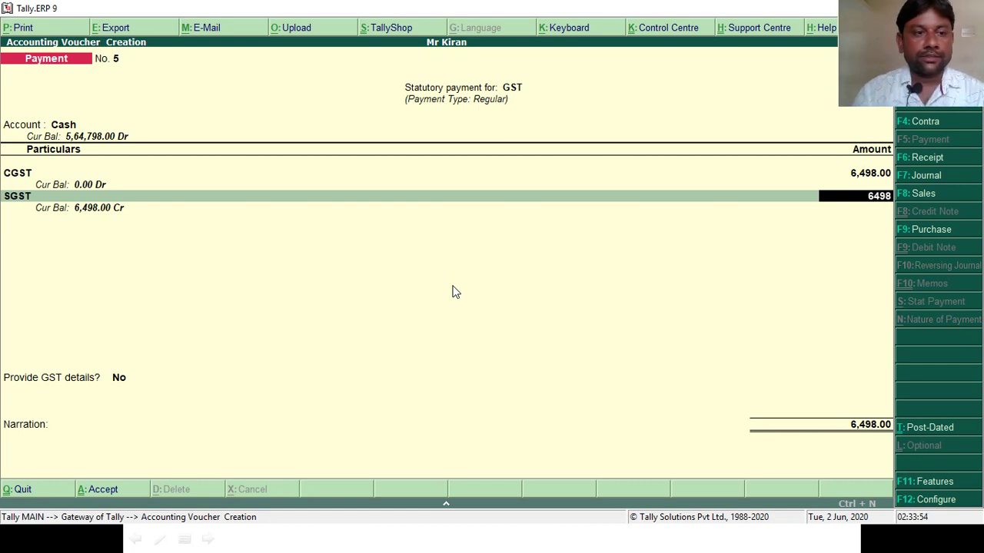
key("Return")
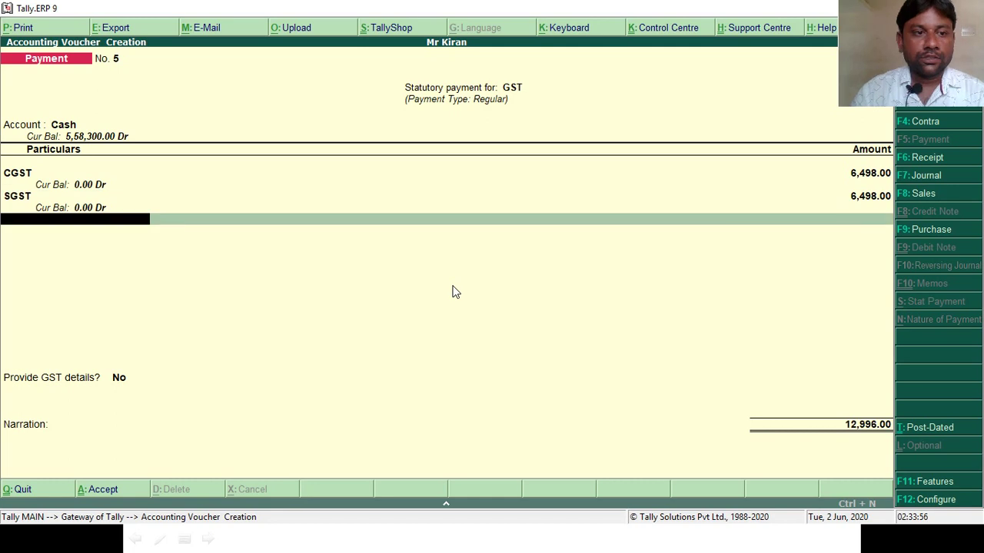
key("Return")
key("Return")
key("Return")
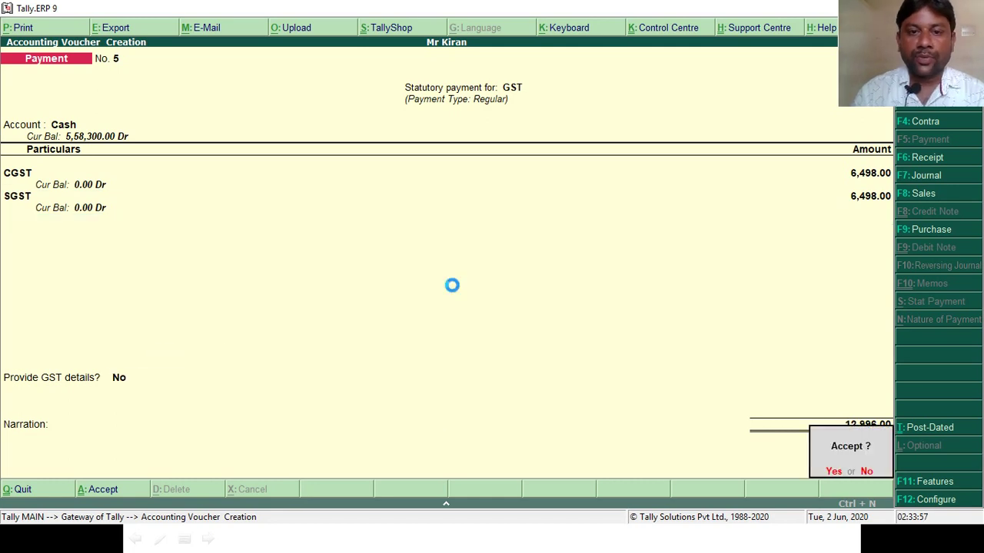
key("Return")
key("Escape")
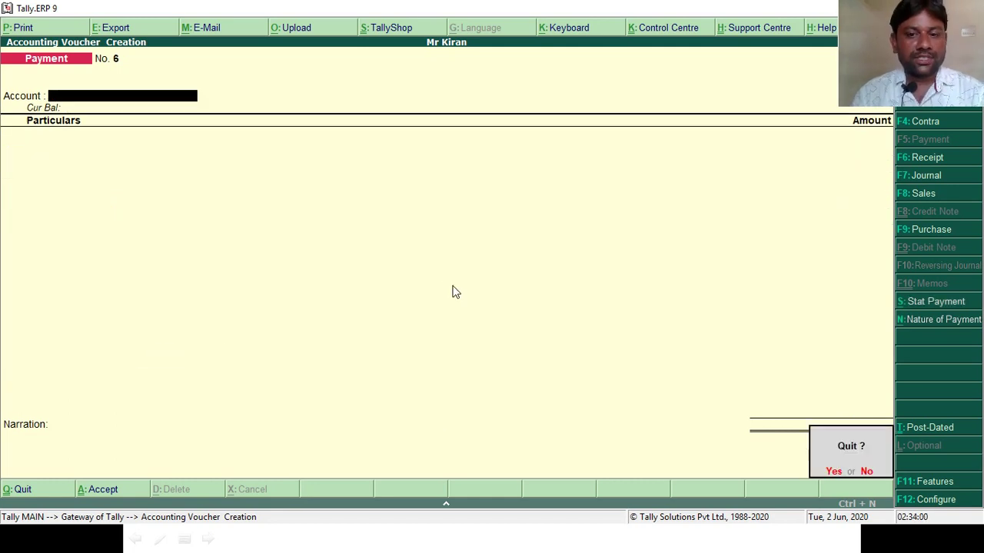
key("Return")
Step: Check Duties & Taxes under Current Liabilities in the Balance Sheet, then return to the Gateway of Tally
key("b")
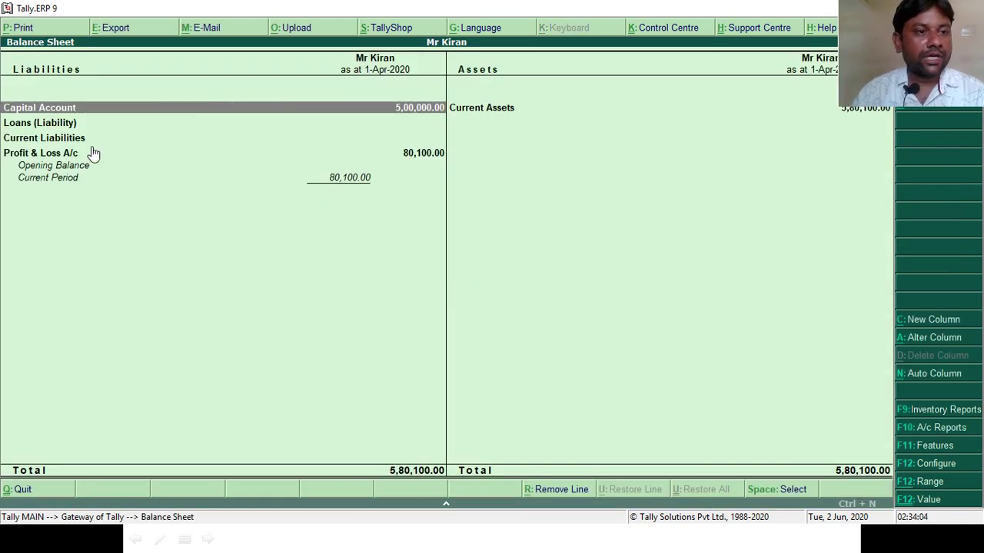
key("Down")
key("Down")
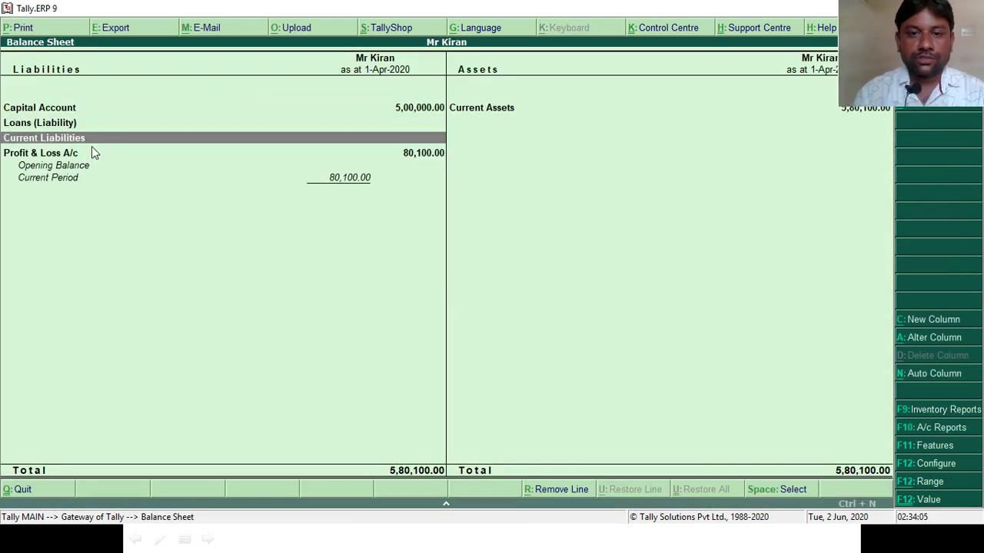
key("Return")
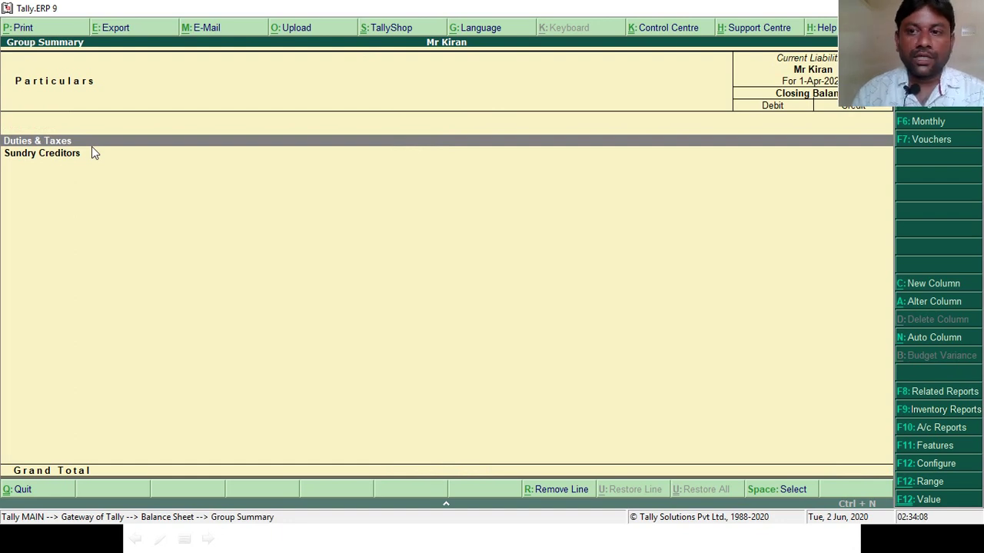
key("Escape")
key("Escape")
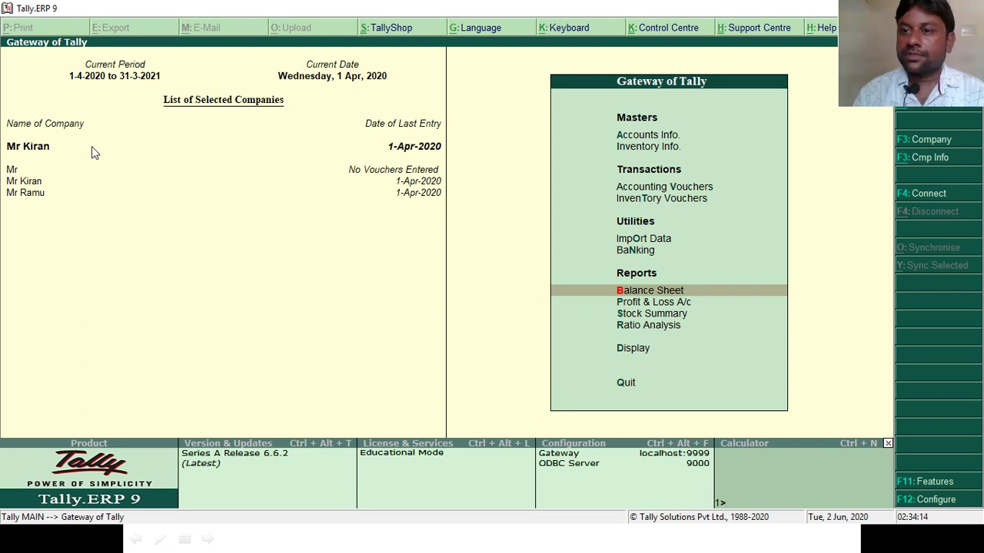
key("alt+Tab")
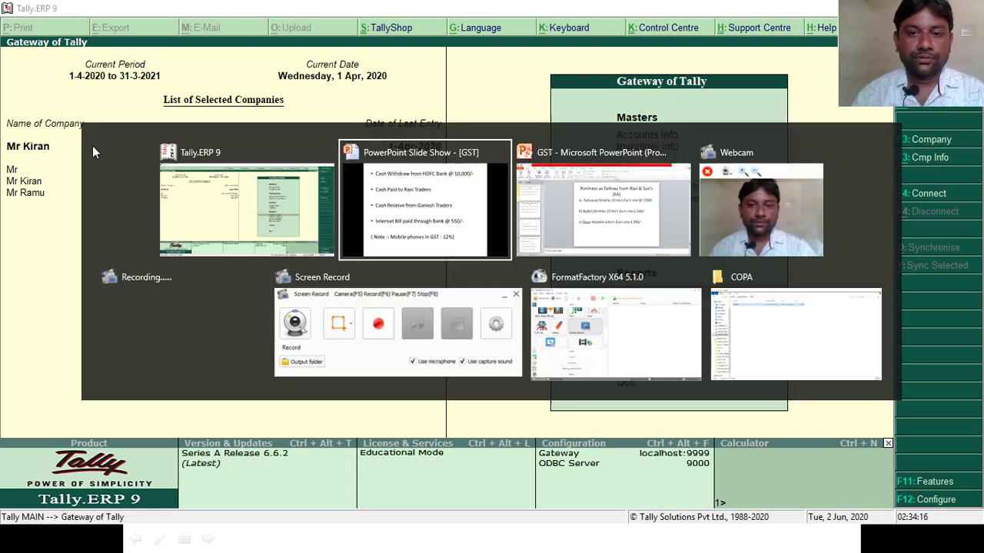
key("Tab")
key("Tab")
key("Tab")
key("Tab")
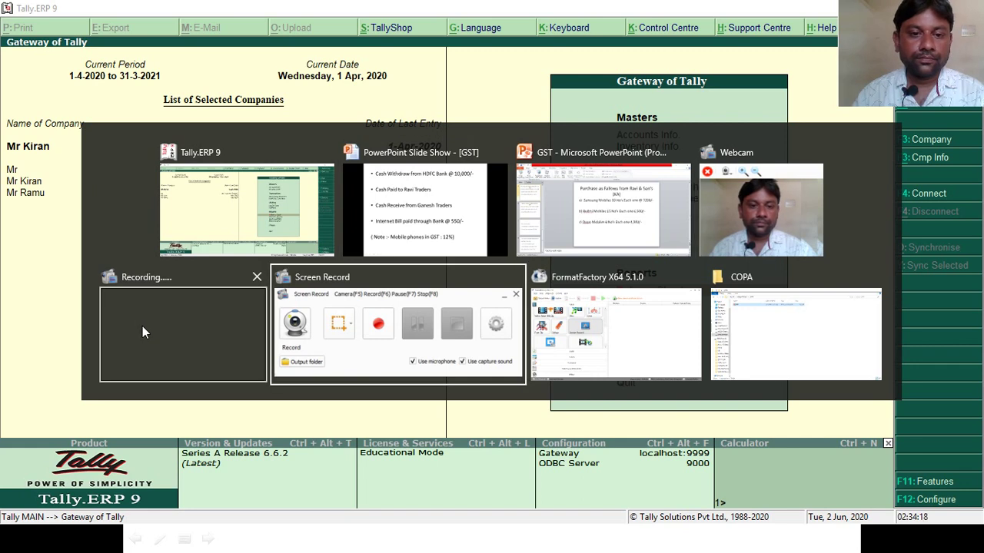